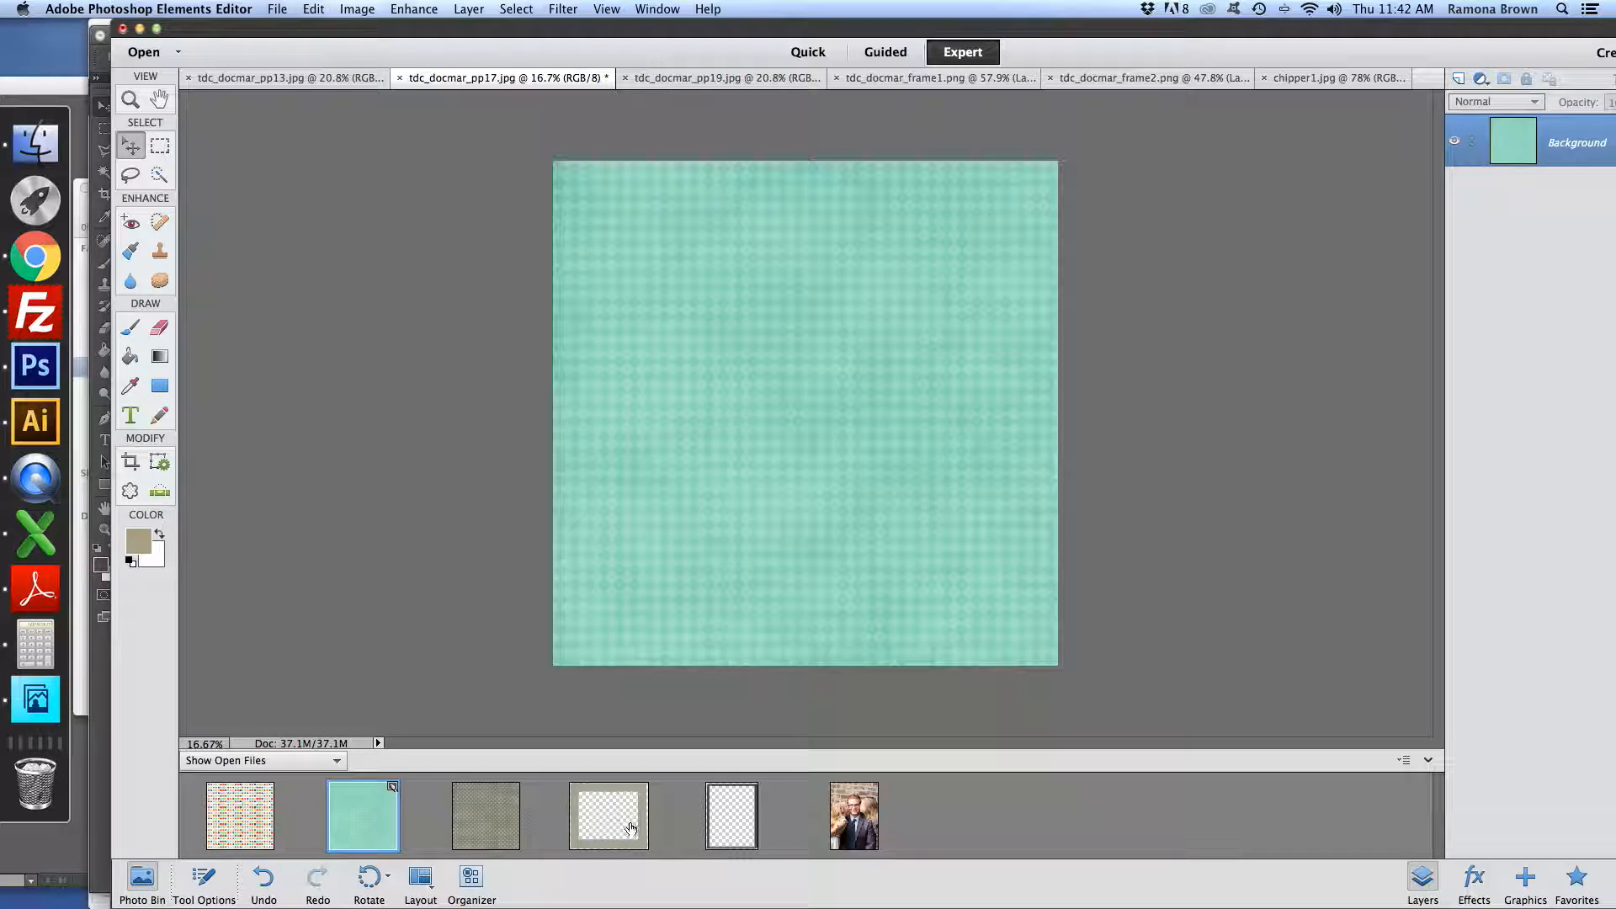
Add the tdc_docmar_frame1.png frame to the green paper slightly above centre, and place the chipper1.jpg photo over its opening
{"action": "left_click_drag", "start_coordinate": [634, 831], "coordinate": [786, 396]}
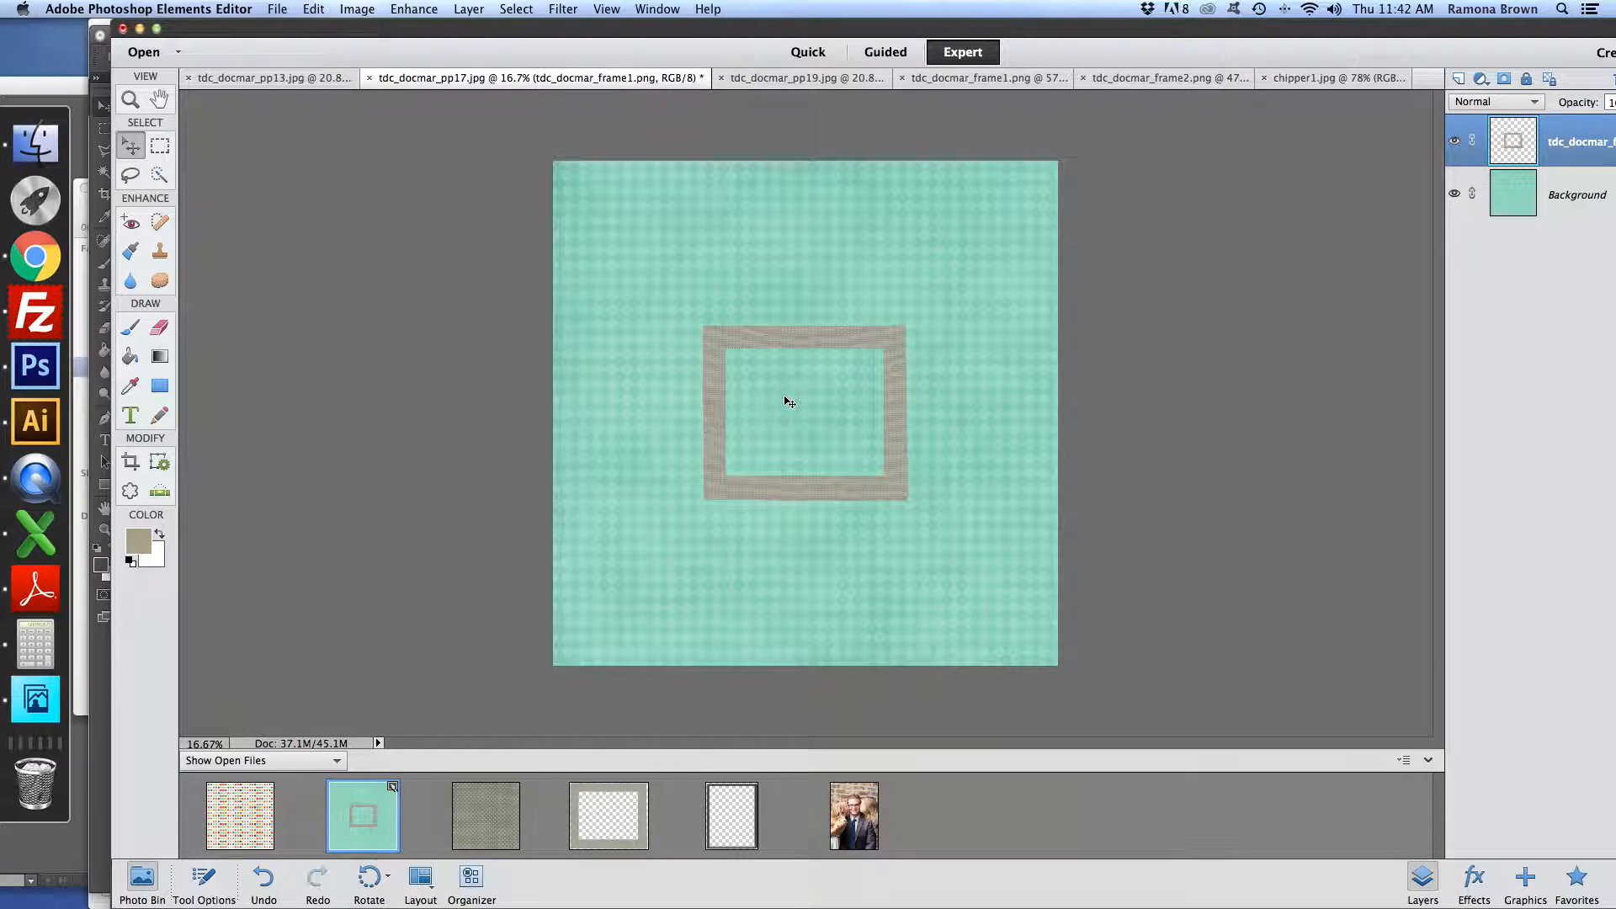
{"action": "left_click_drag", "start_coordinate": [856, 494], "coordinate": [859, 463]}
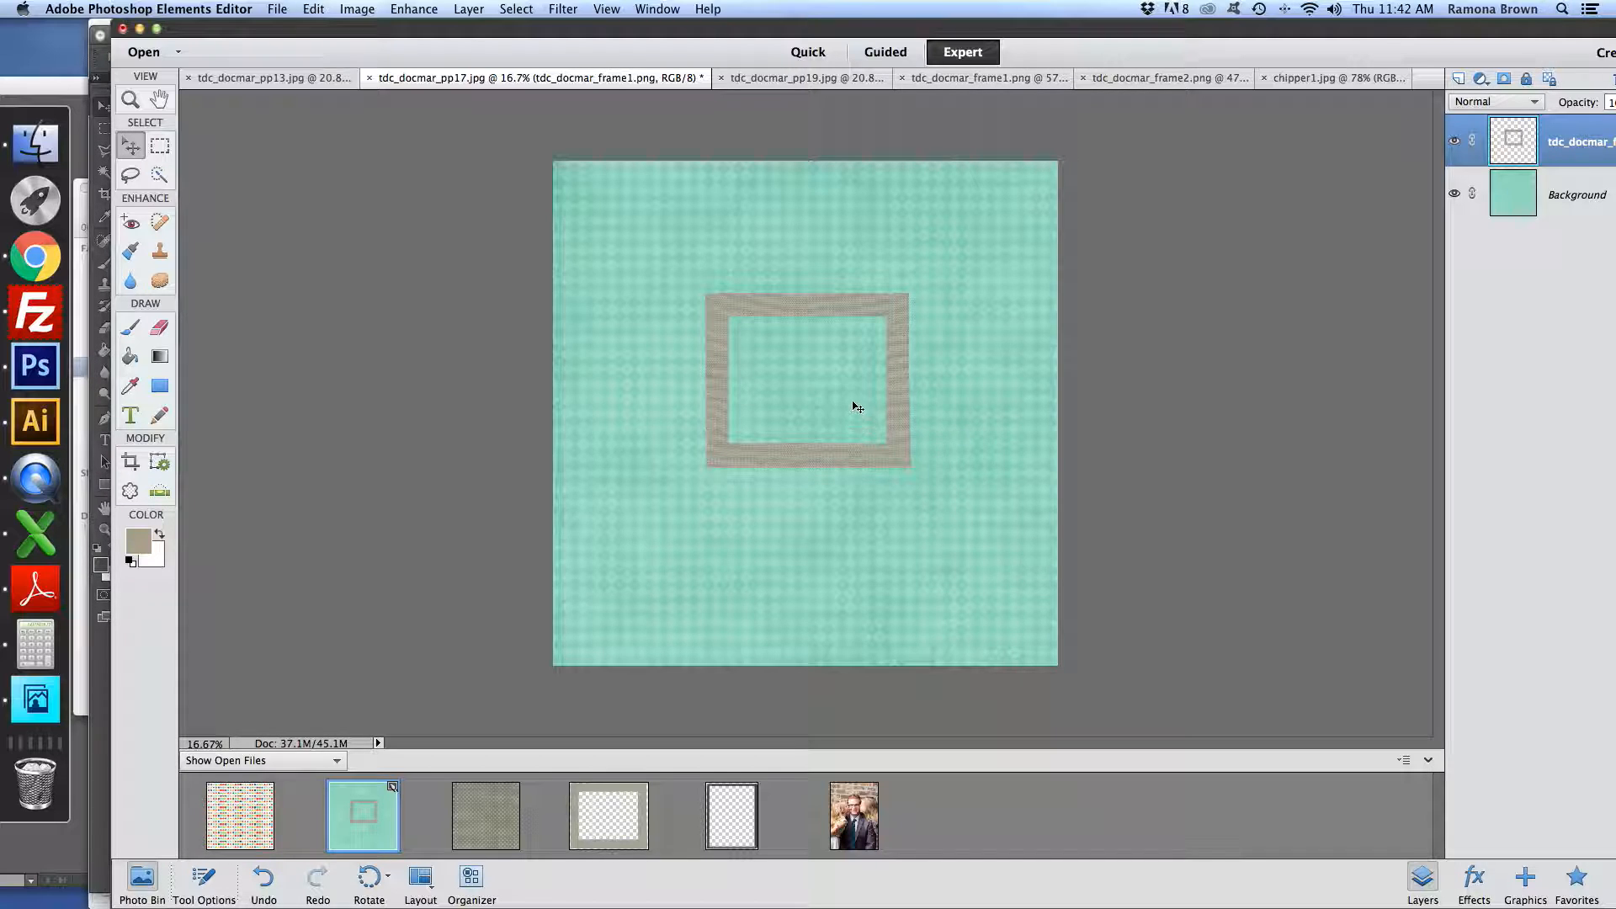
{"action": "left_click_drag", "start_coordinate": [855, 818], "coordinate": [815, 406]}
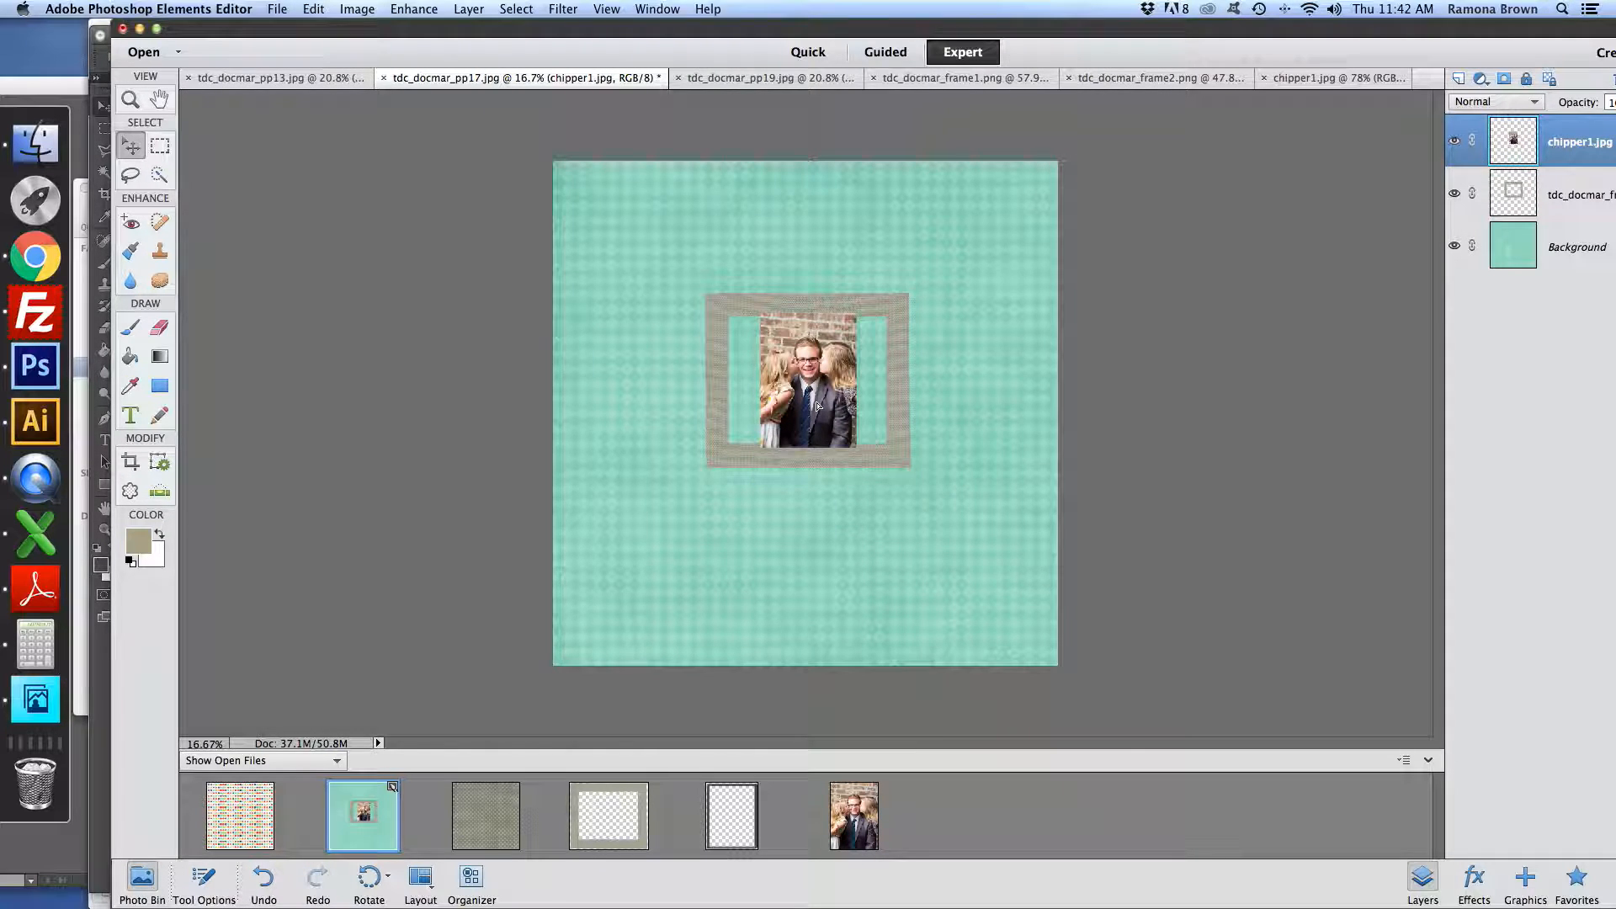
Display the bounding box for the frame layer and scale the frame proportionally to about 83% around the photo
{"action": "left_click", "coordinate": [901, 394]}
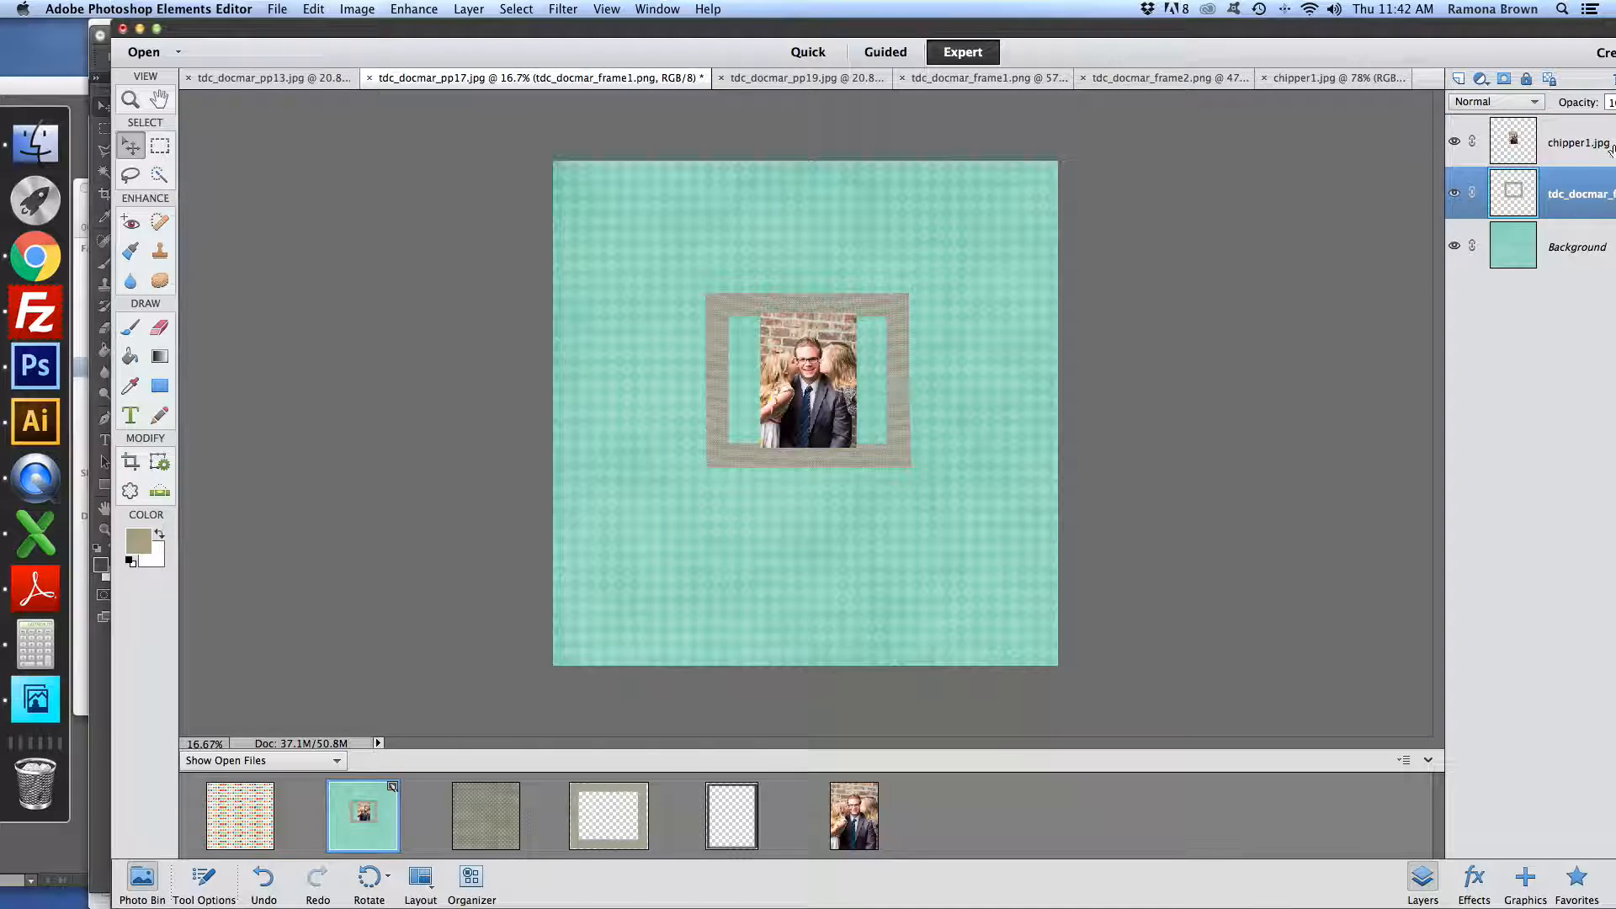
{"action": "left_click", "coordinate": [203, 880]}
{"action": "left_click", "coordinate": [194, 815]}
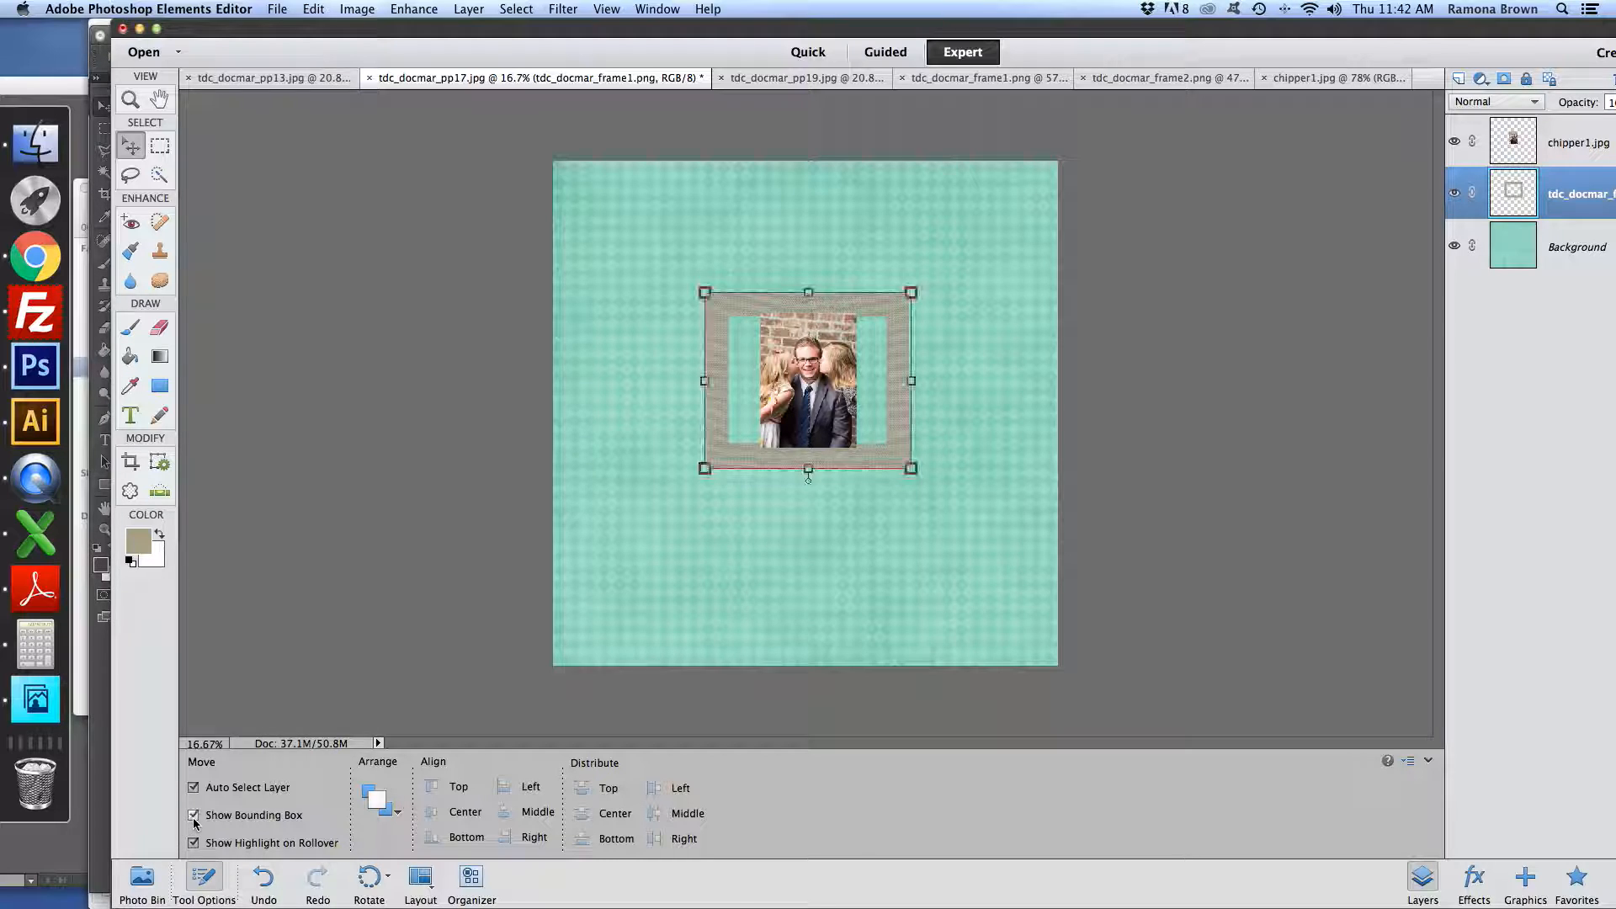
{"action": "left_click", "coordinate": [910, 292]}
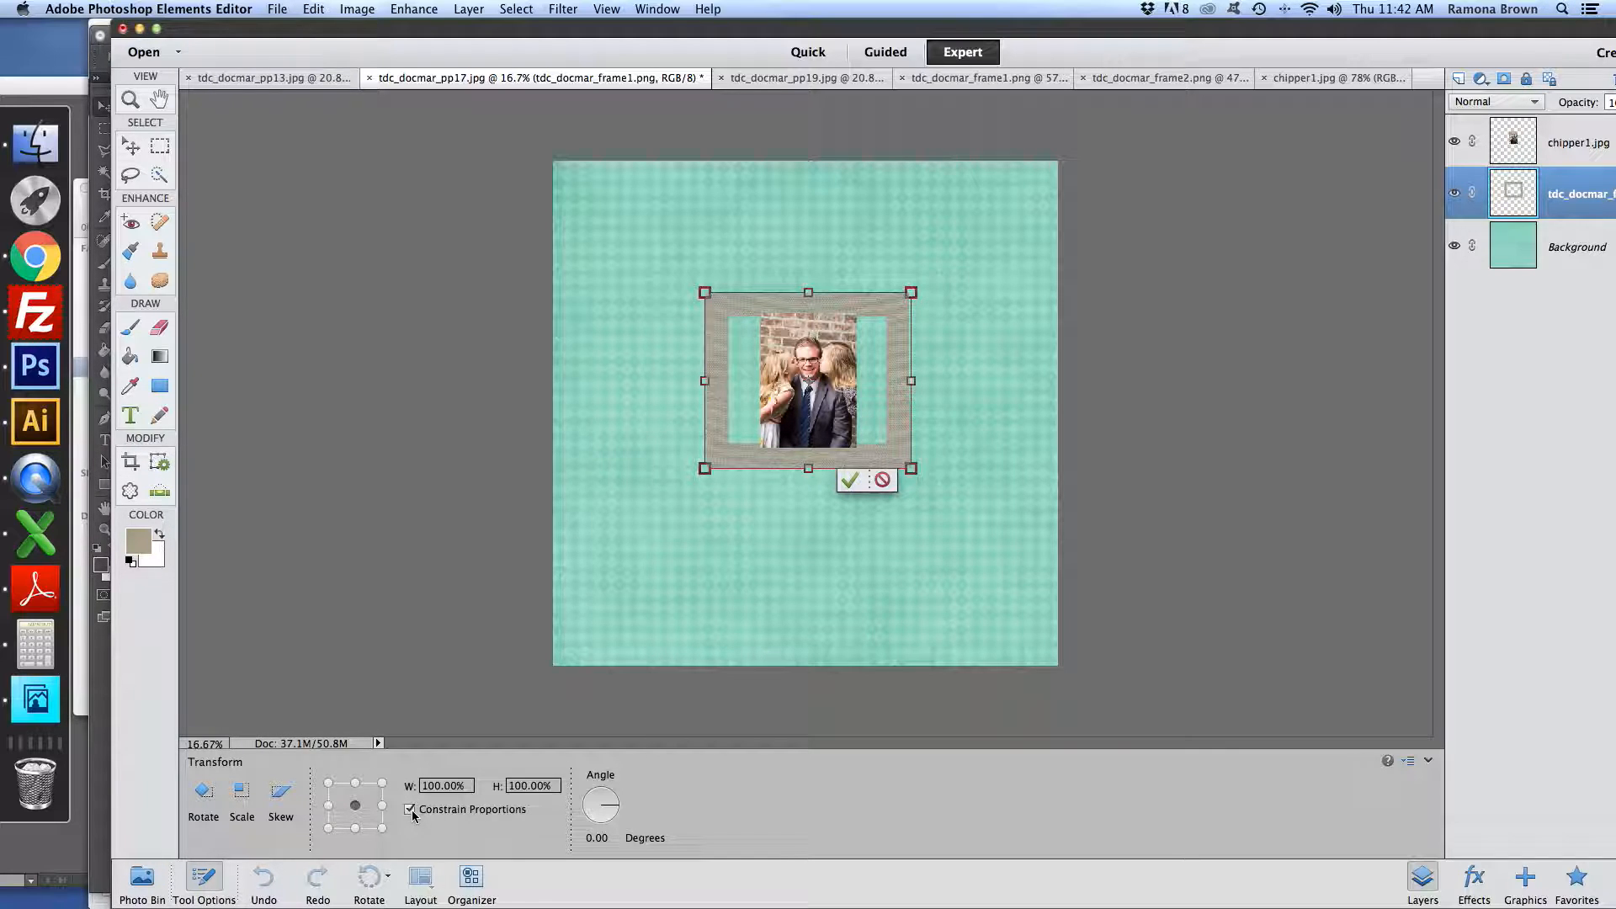
{"action": "left_click_drag", "start_coordinate": [912, 292], "coordinate": [895, 307]}
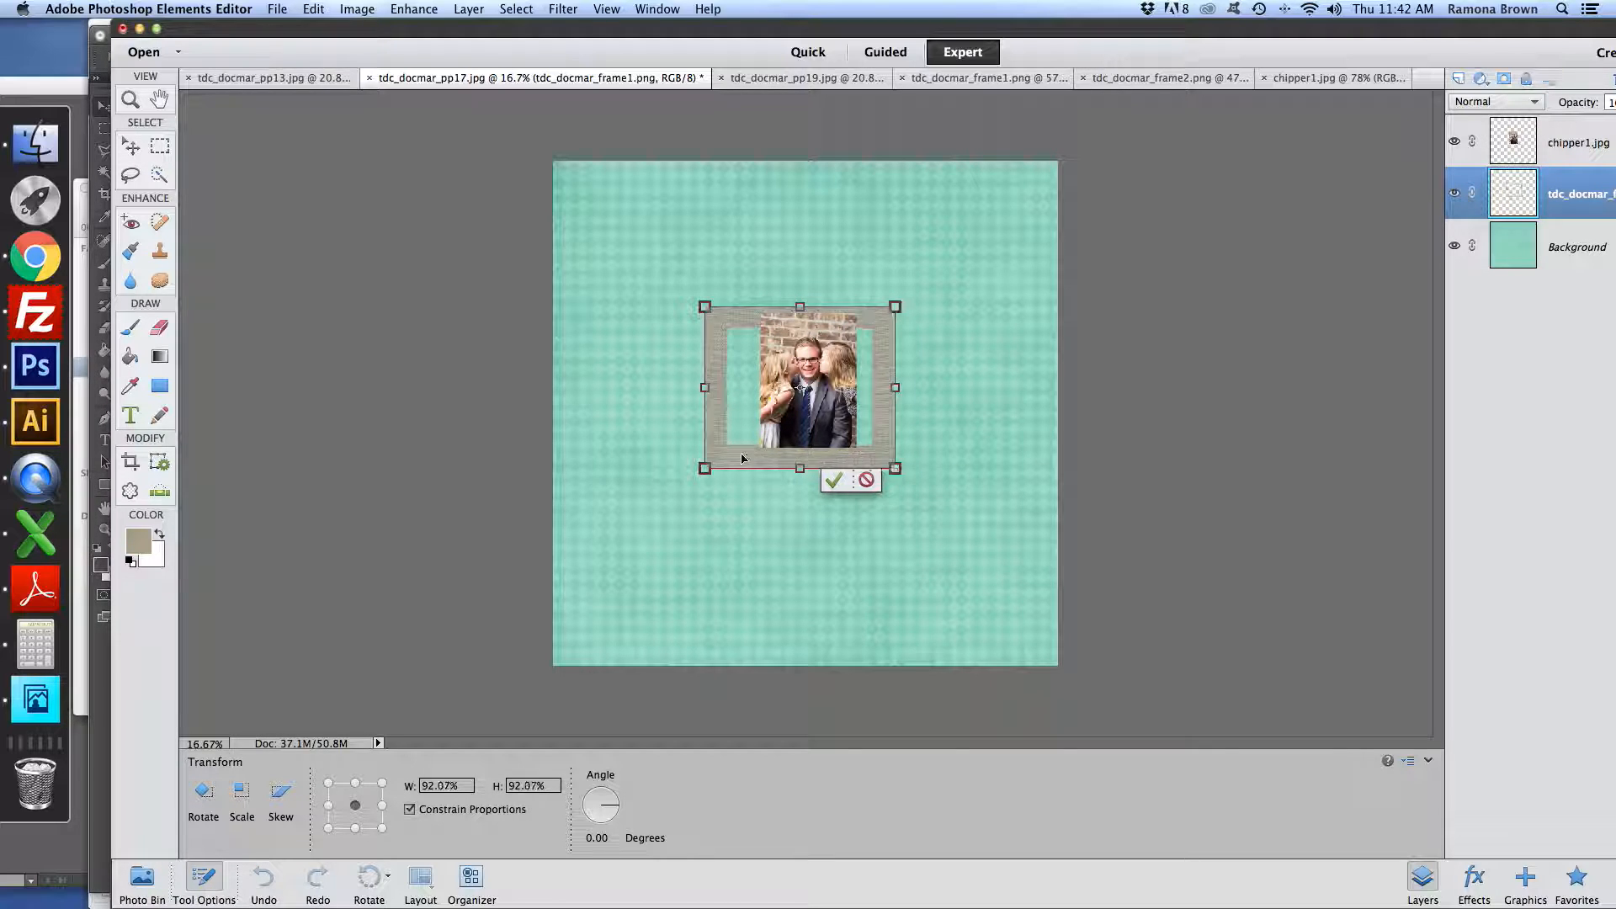
{"action": "left_click_drag", "start_coordinate": [705, 468], "coordinate": [723, 452]}
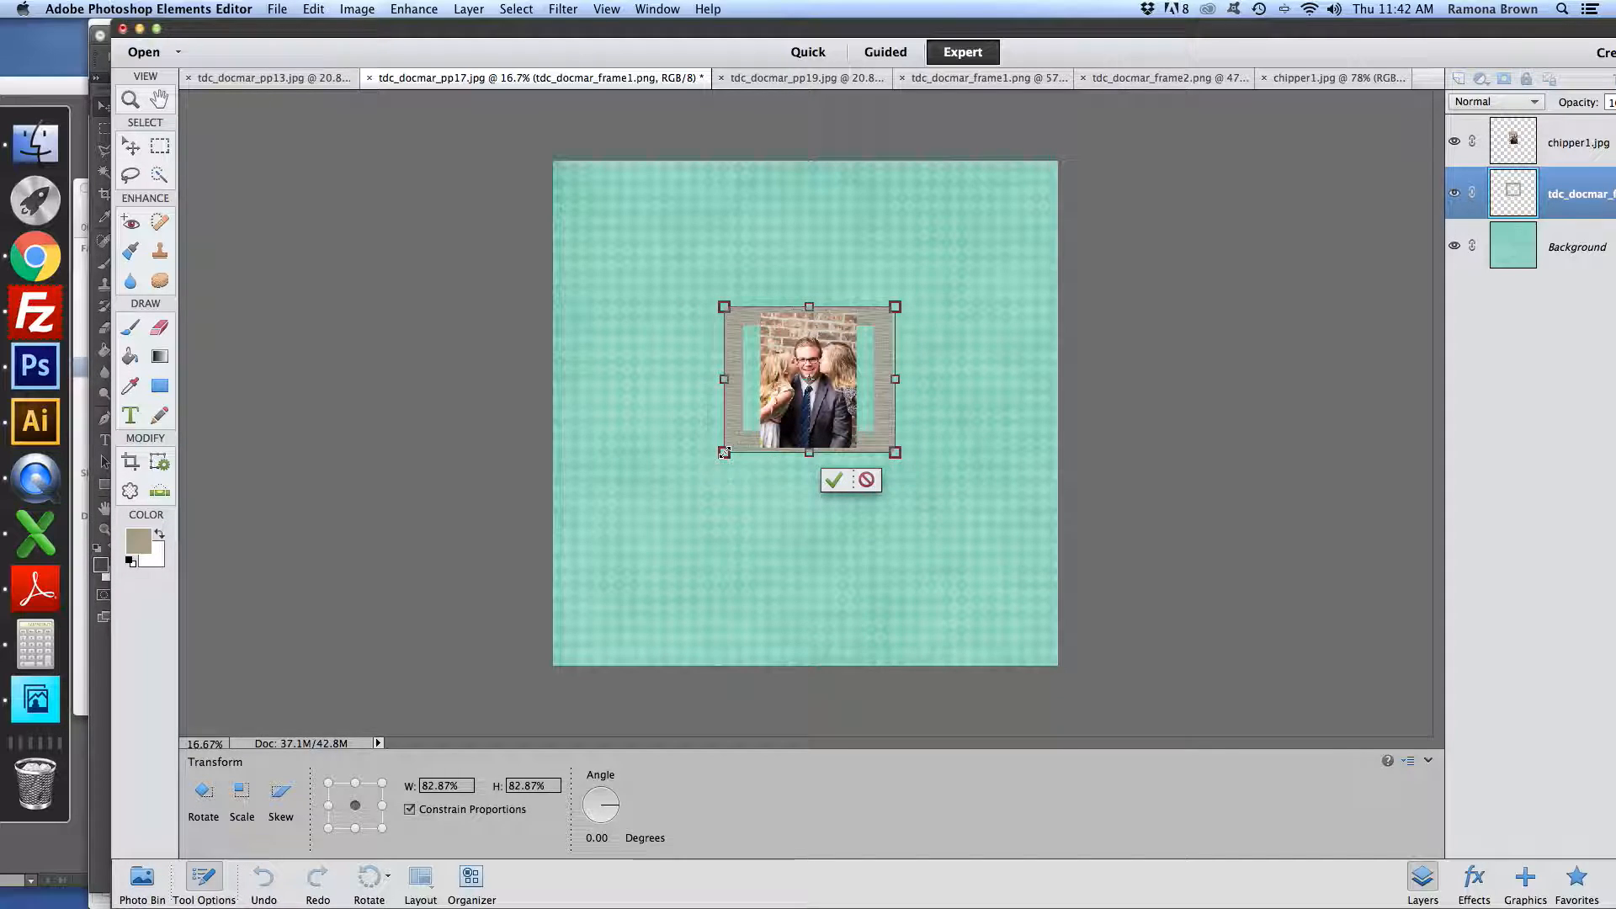
Rotate the frame to about 80.8 degrees, scale it to about 81%, apply the transformation and hide the bounding box
{"action": "left_click_drag", "start_coordinate": [919, 299], "coordinate": [886, 457]}
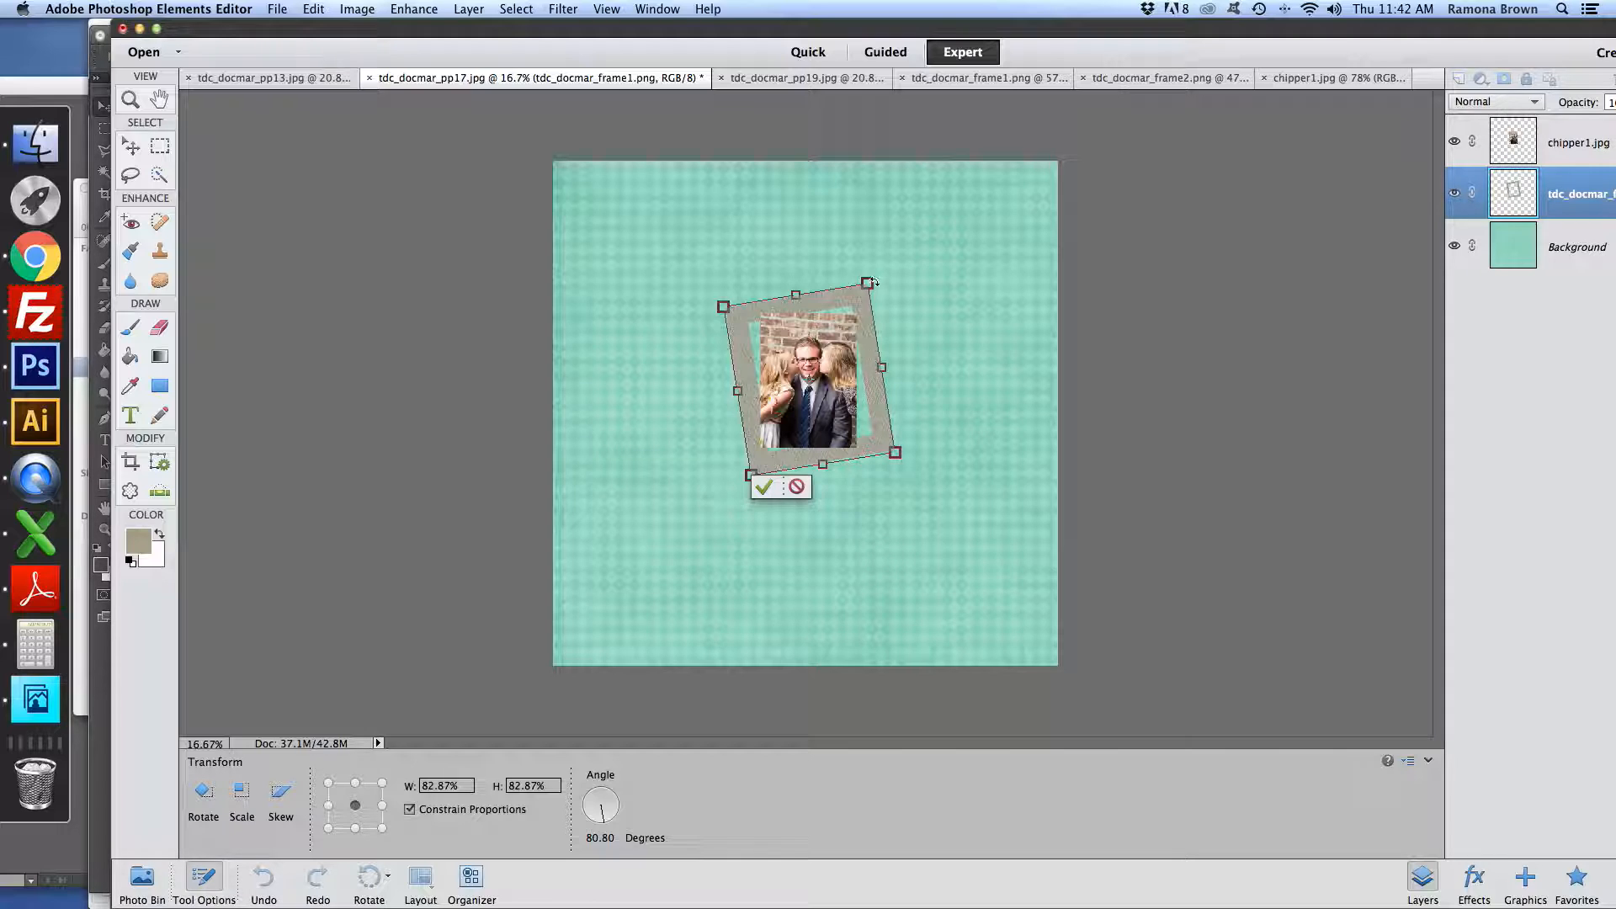
{"action": "left_click_drag", "start_coordinate": [869, 284], "coordinate": [867, 289]}
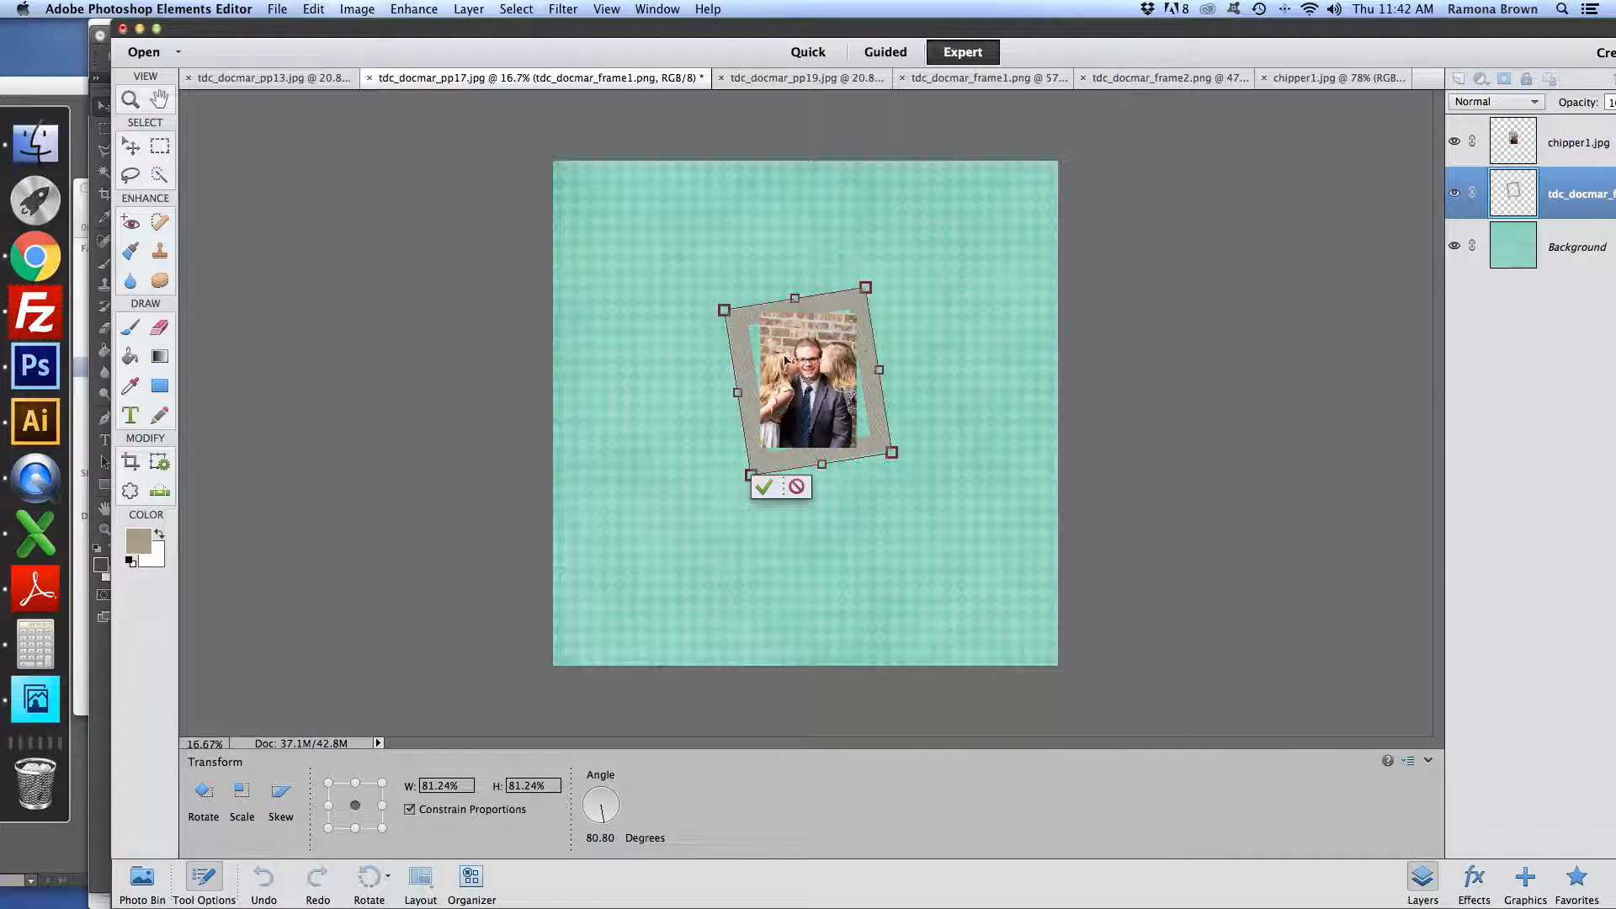
{"action": "left_click", "coordinate": [763, 487]}
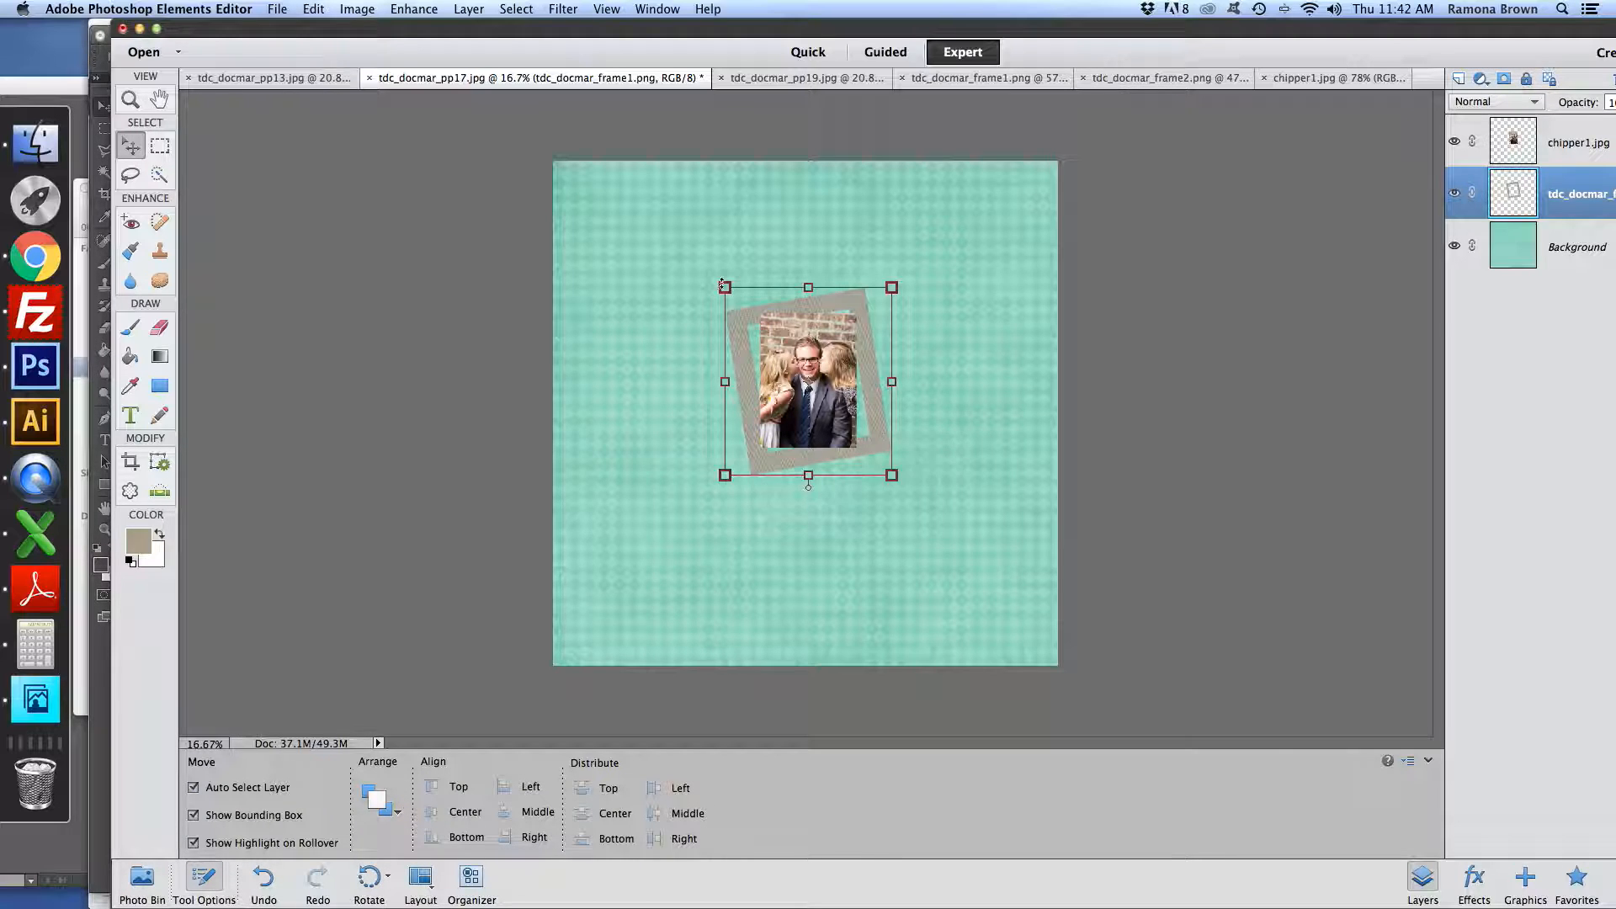
{"action": "left_click", "coordinate": [194, 816]}
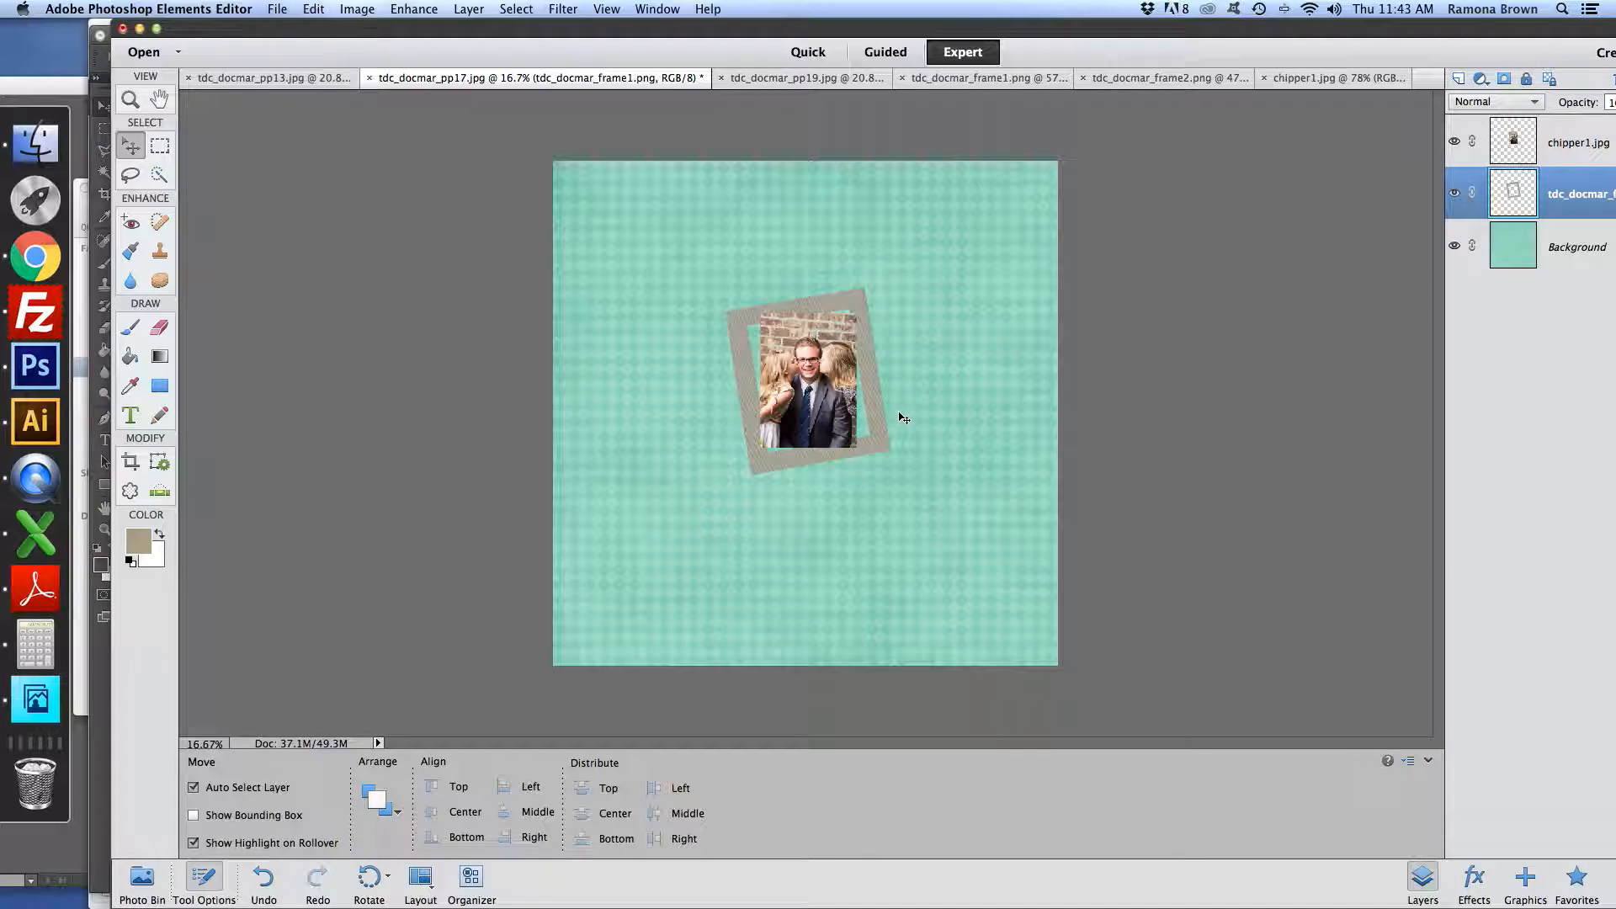
Lower the chipper1.jpg photo layer's opacity to 46% to reveal the frame beneath it
{"action": "key", "text": "super+equal"}
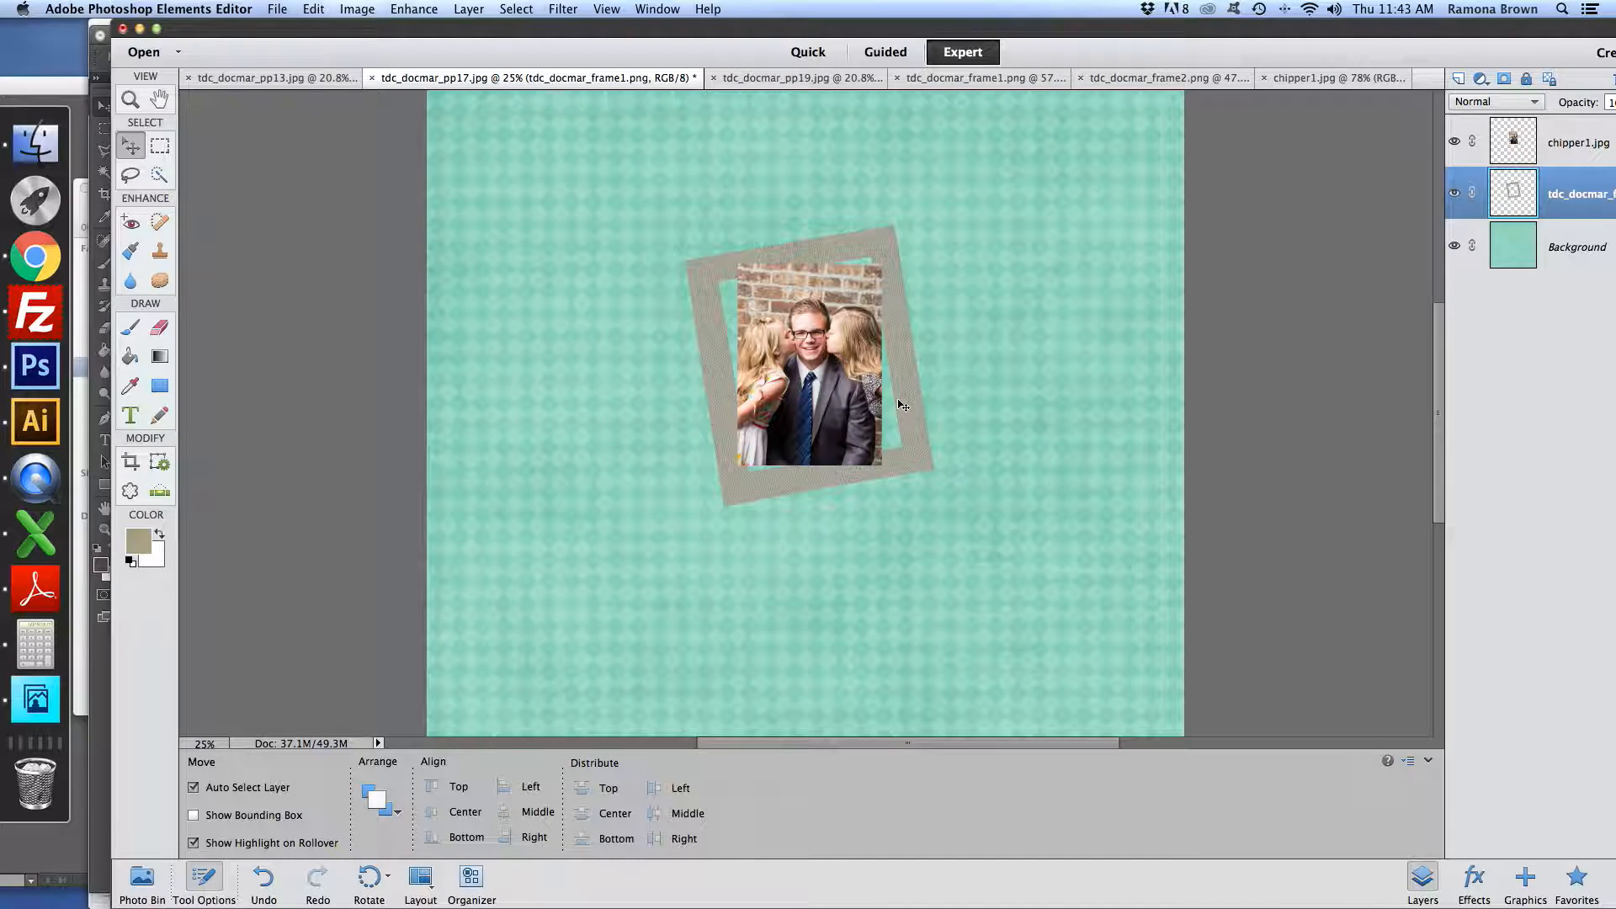
{"action": "key", "text": "super+equal"}
{"action": "key", "text": "super+equal"}
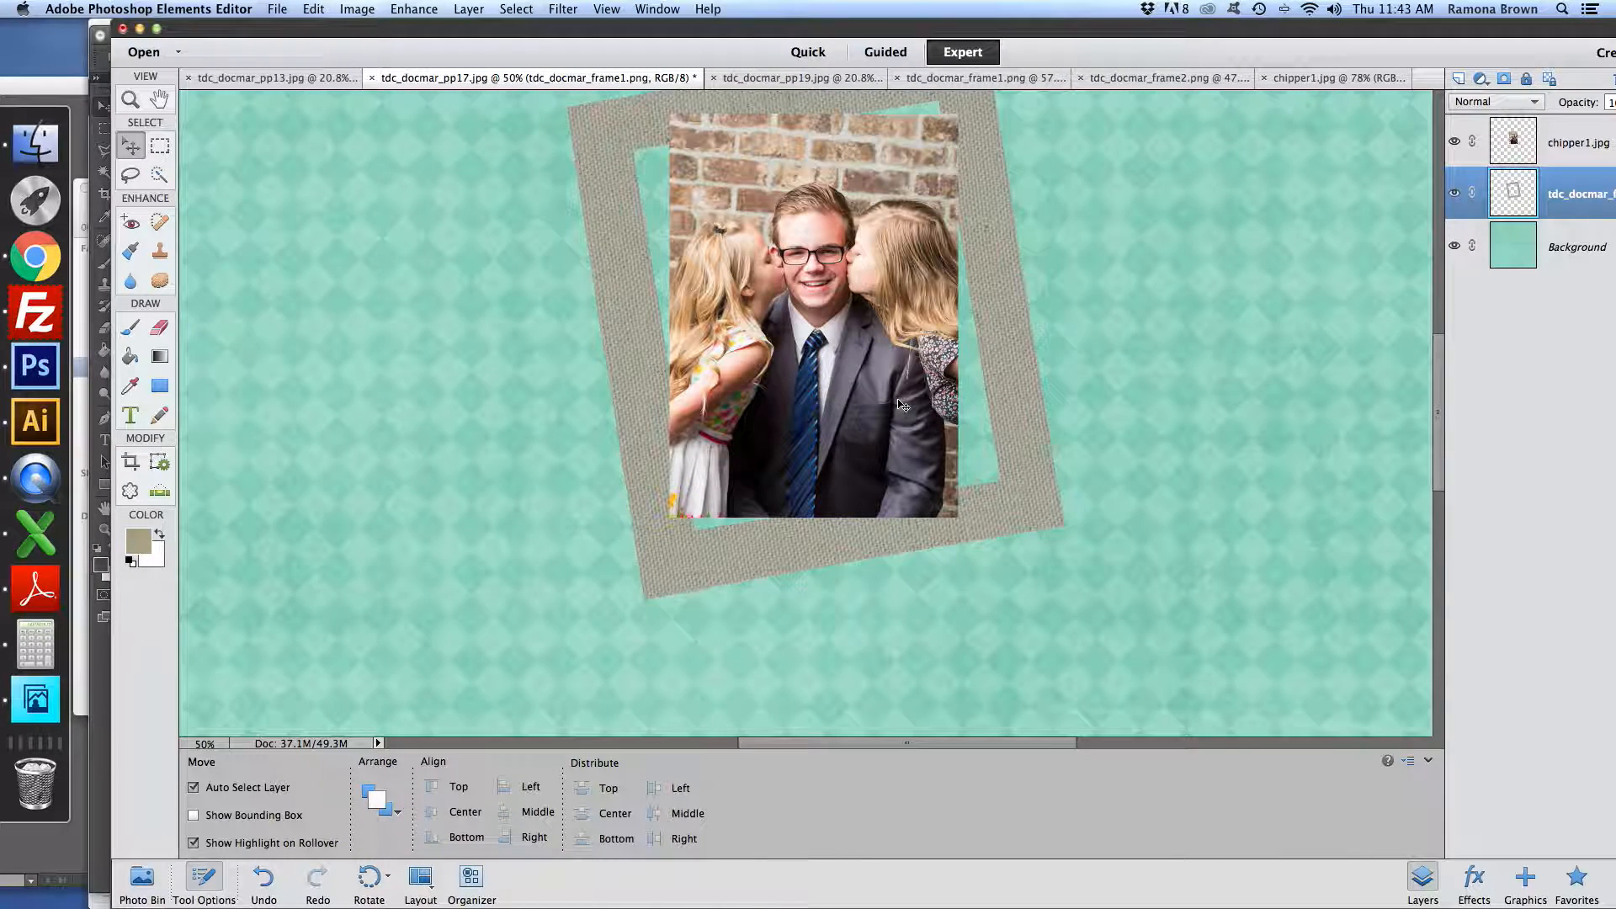
{"action": "scroll", "coordinate": [1020, 326], "scroll_direction": "up", "scroll_amount": 1}
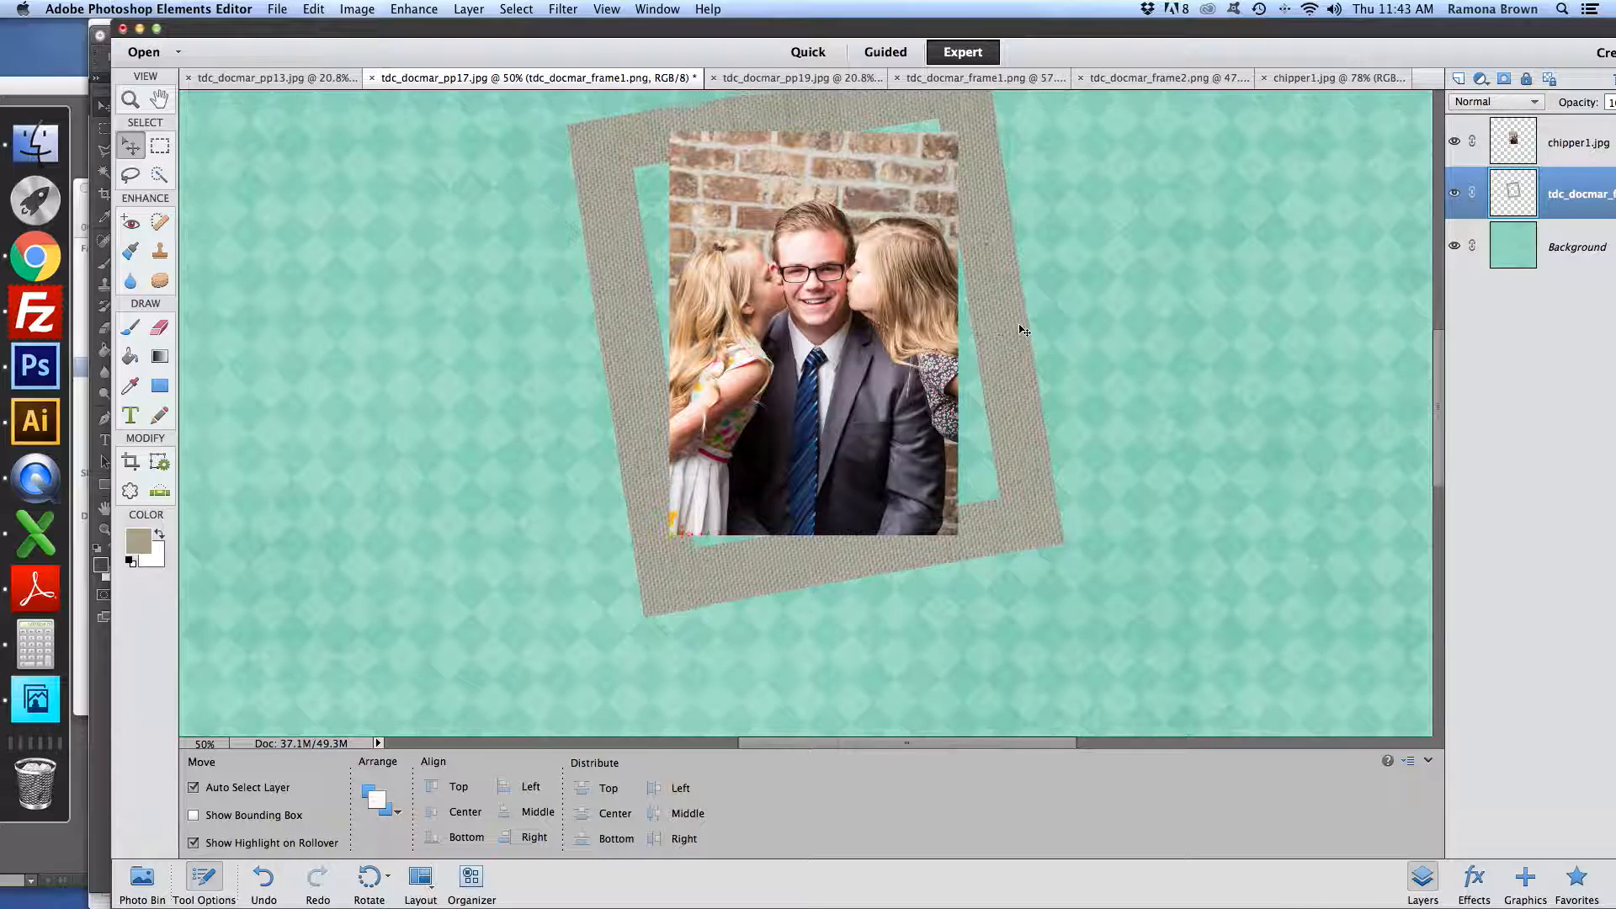
{"action": "scroll", "coordinate": [1020, 328], "scroll_direction": "up", "scroll_amount": 3}
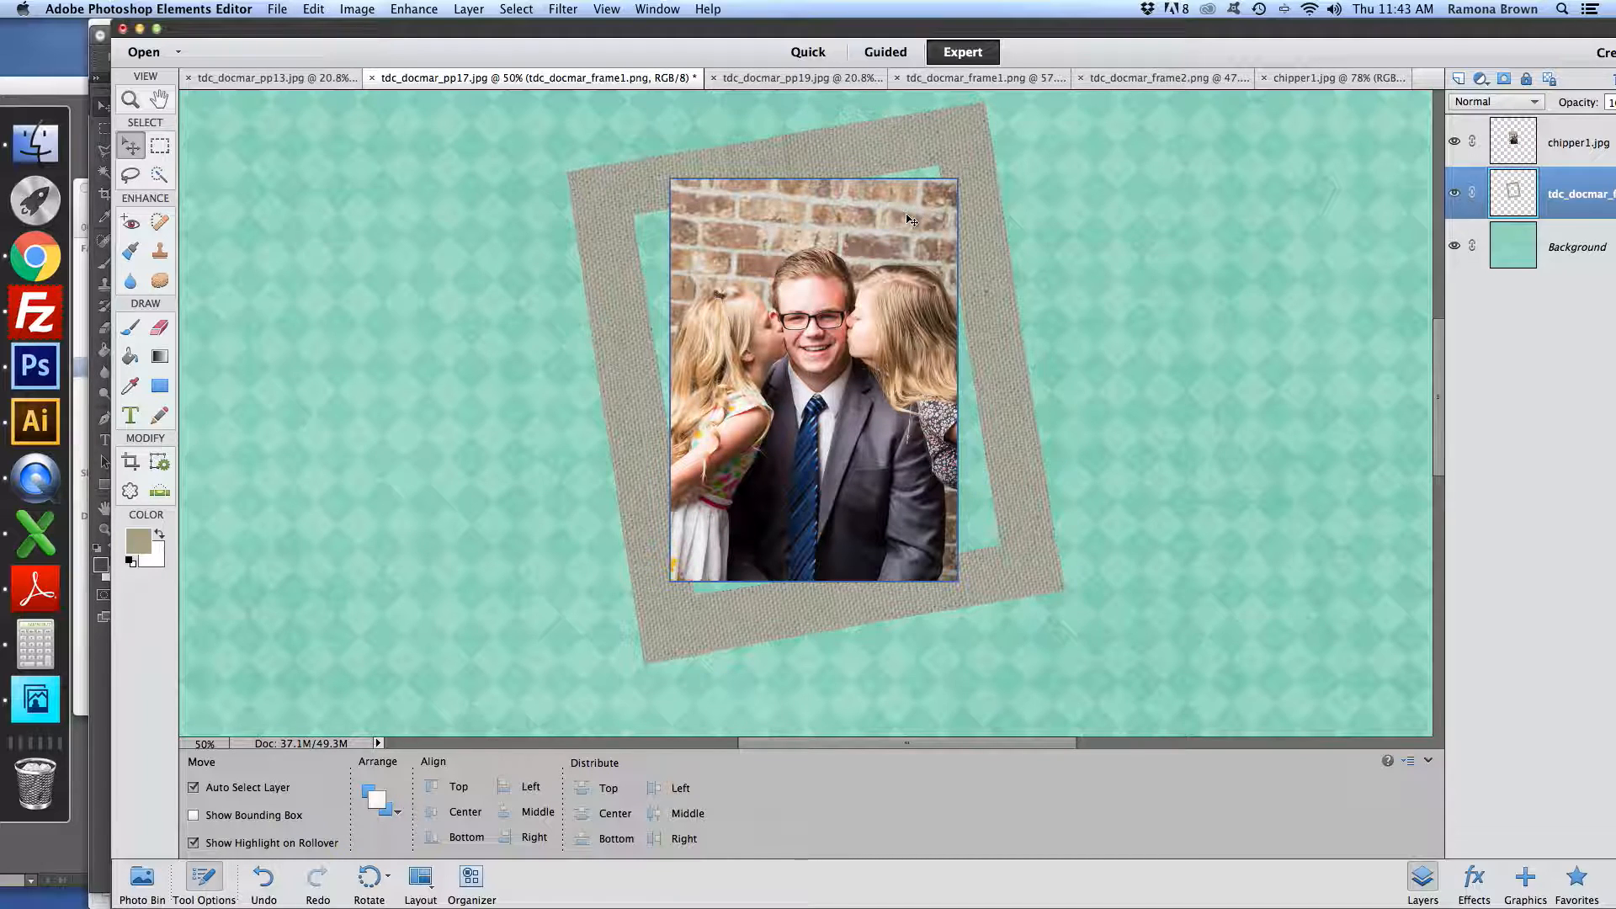
{"action": "left_click", "coordinate": [1559, 132]}
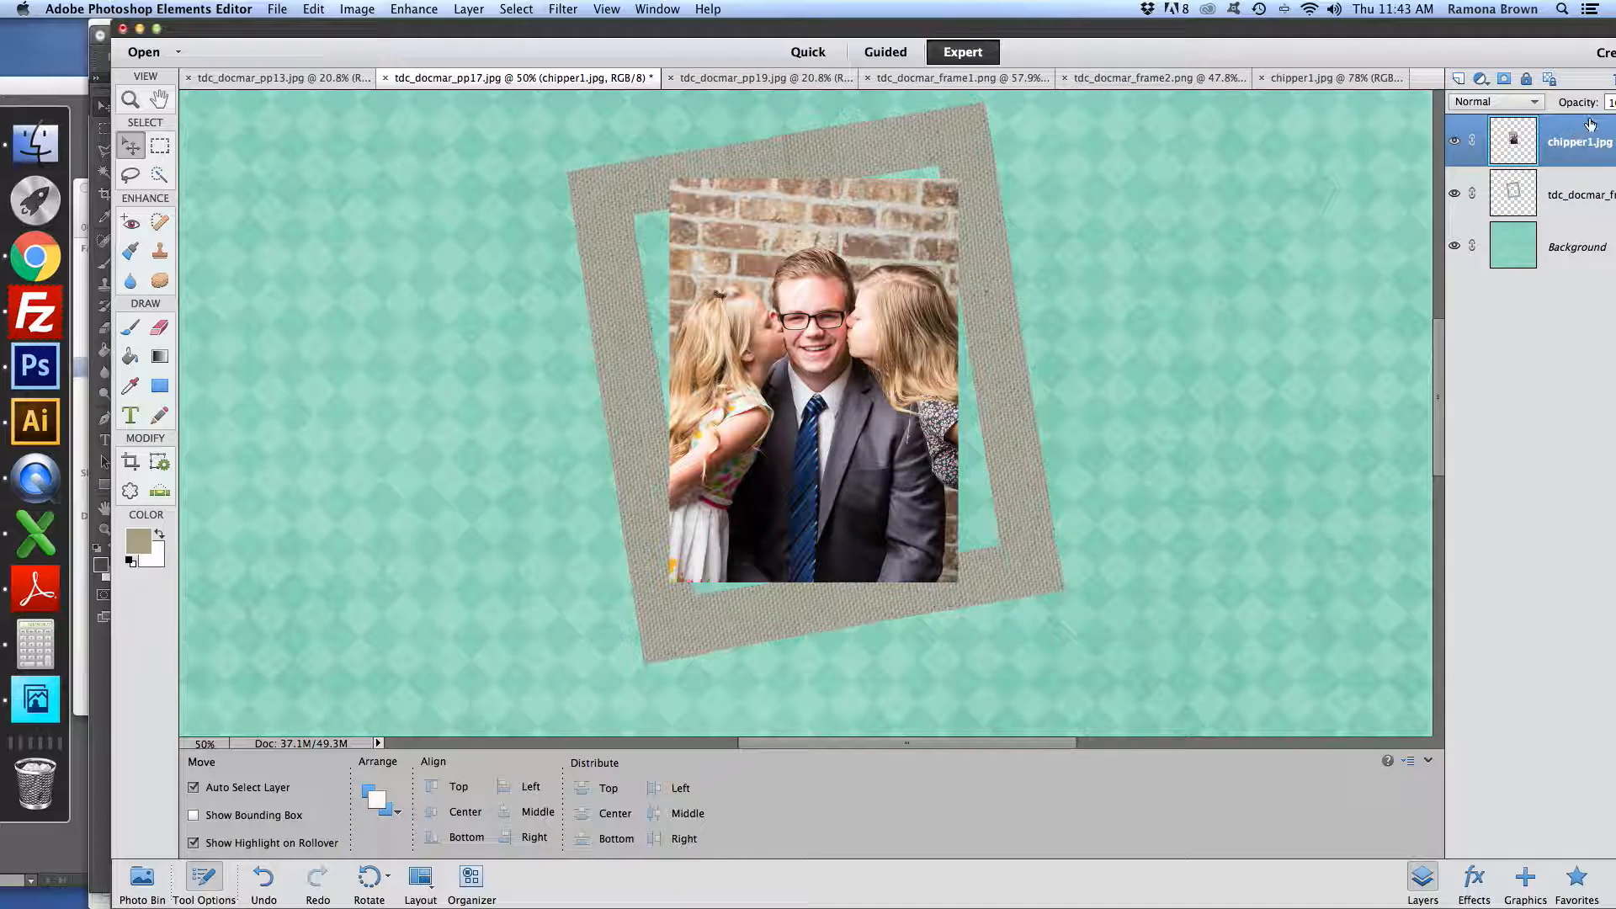
{"action": "left_click_drag", "start_coordinate": [1492, 29], "coordinate": [1455, 29]}
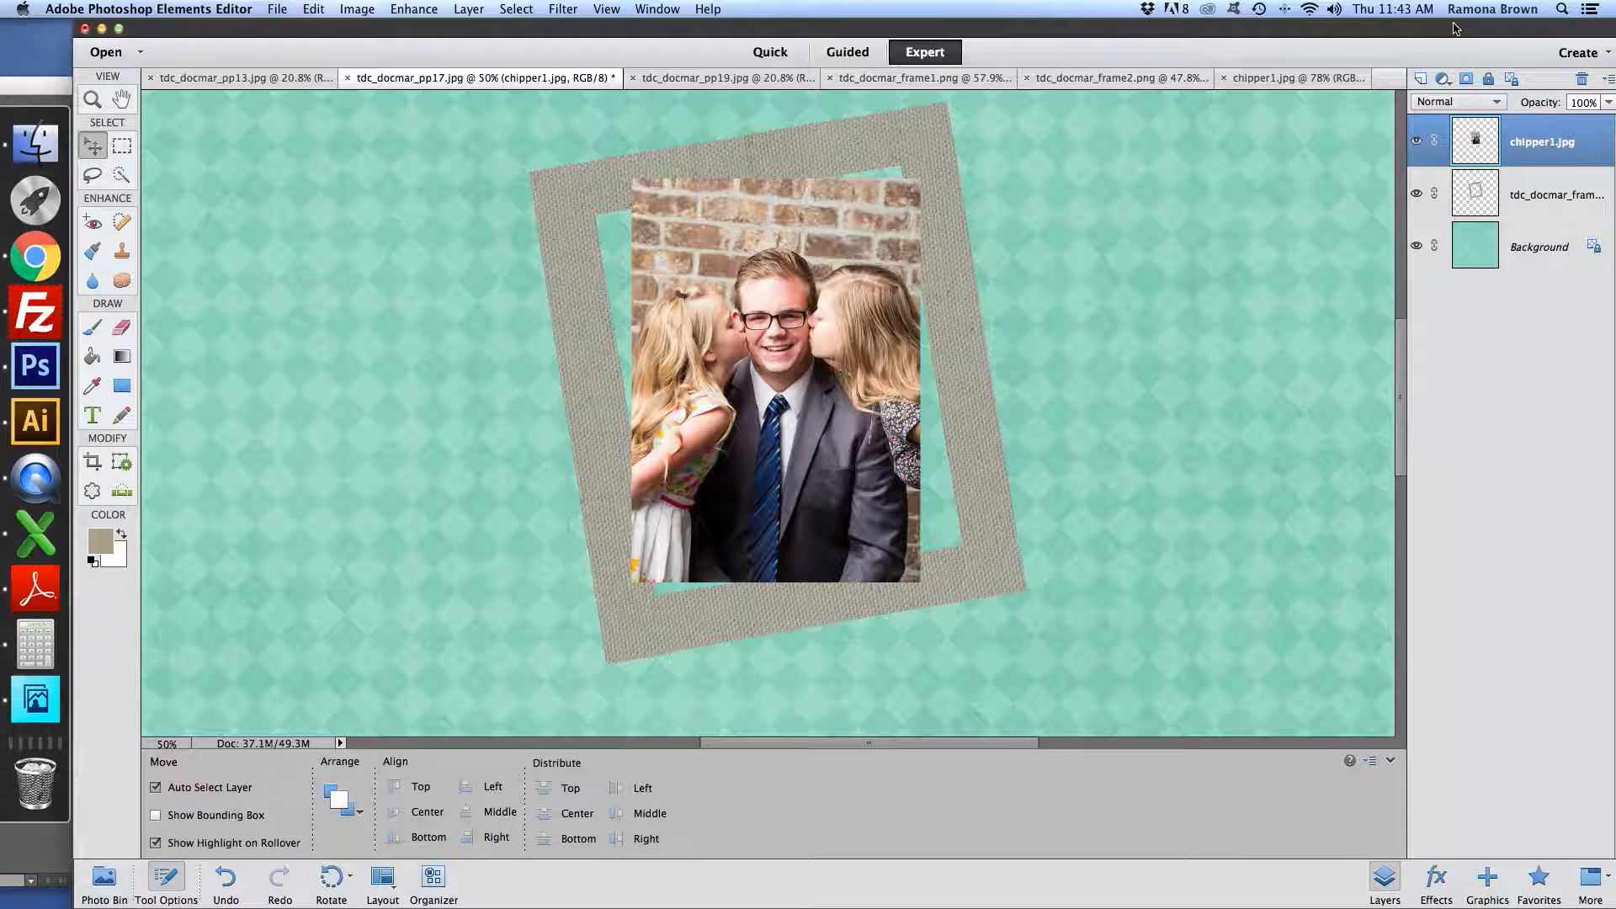
{"action": "left_click", "coordinate": [1607, 101]}
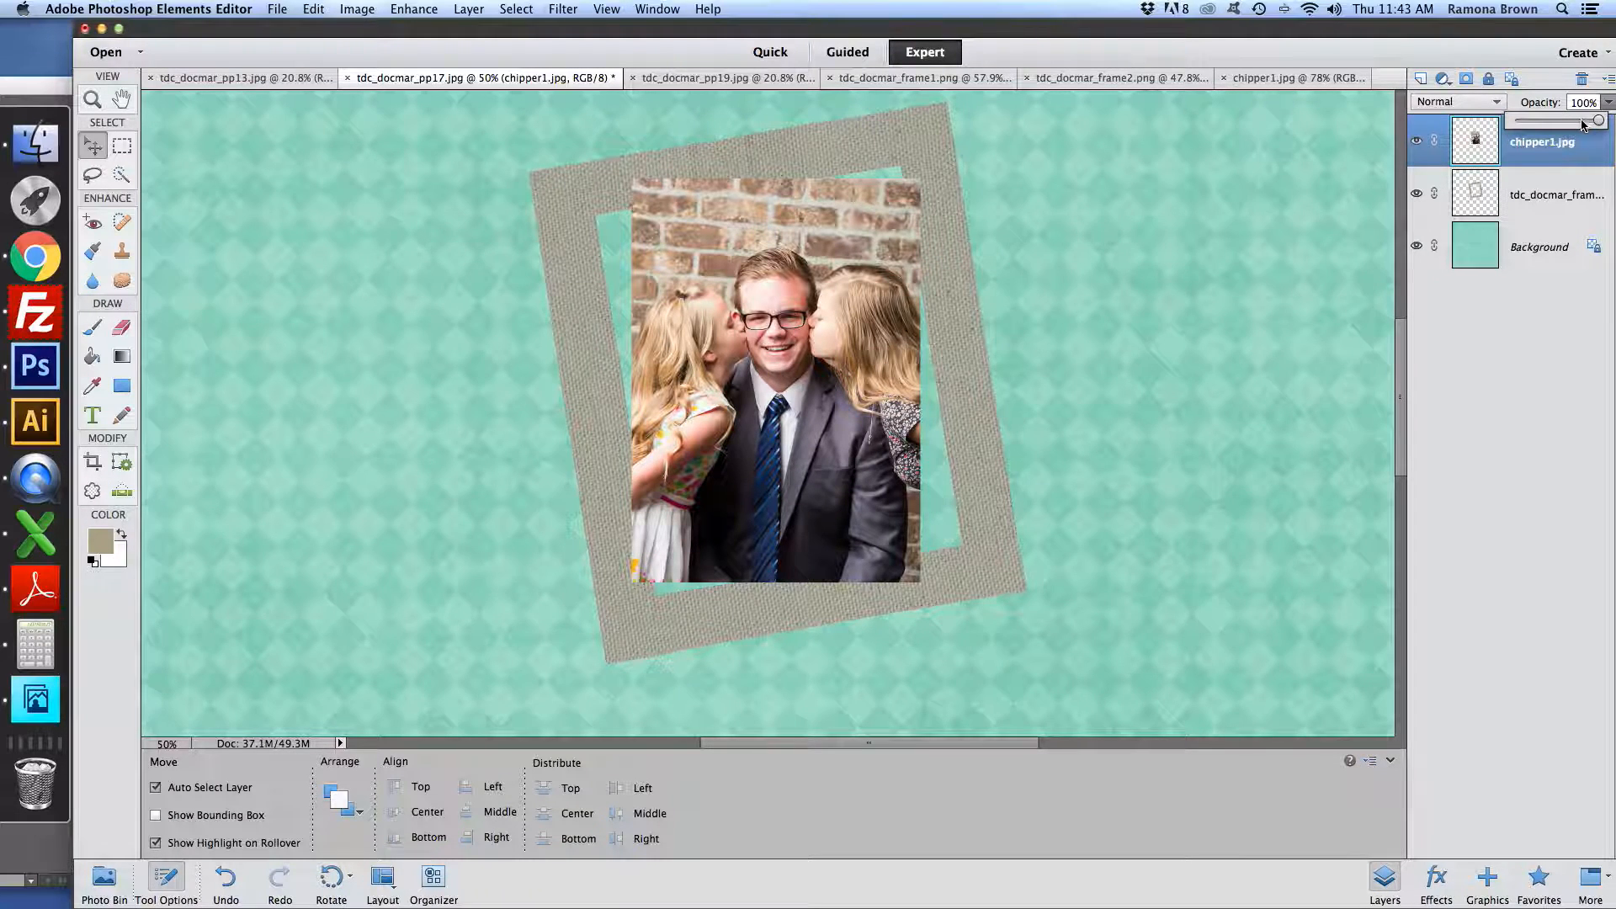
{"action": "left_click_drag", "start_coordinate": [1582, 122], "coordinate": [1577, 122]}
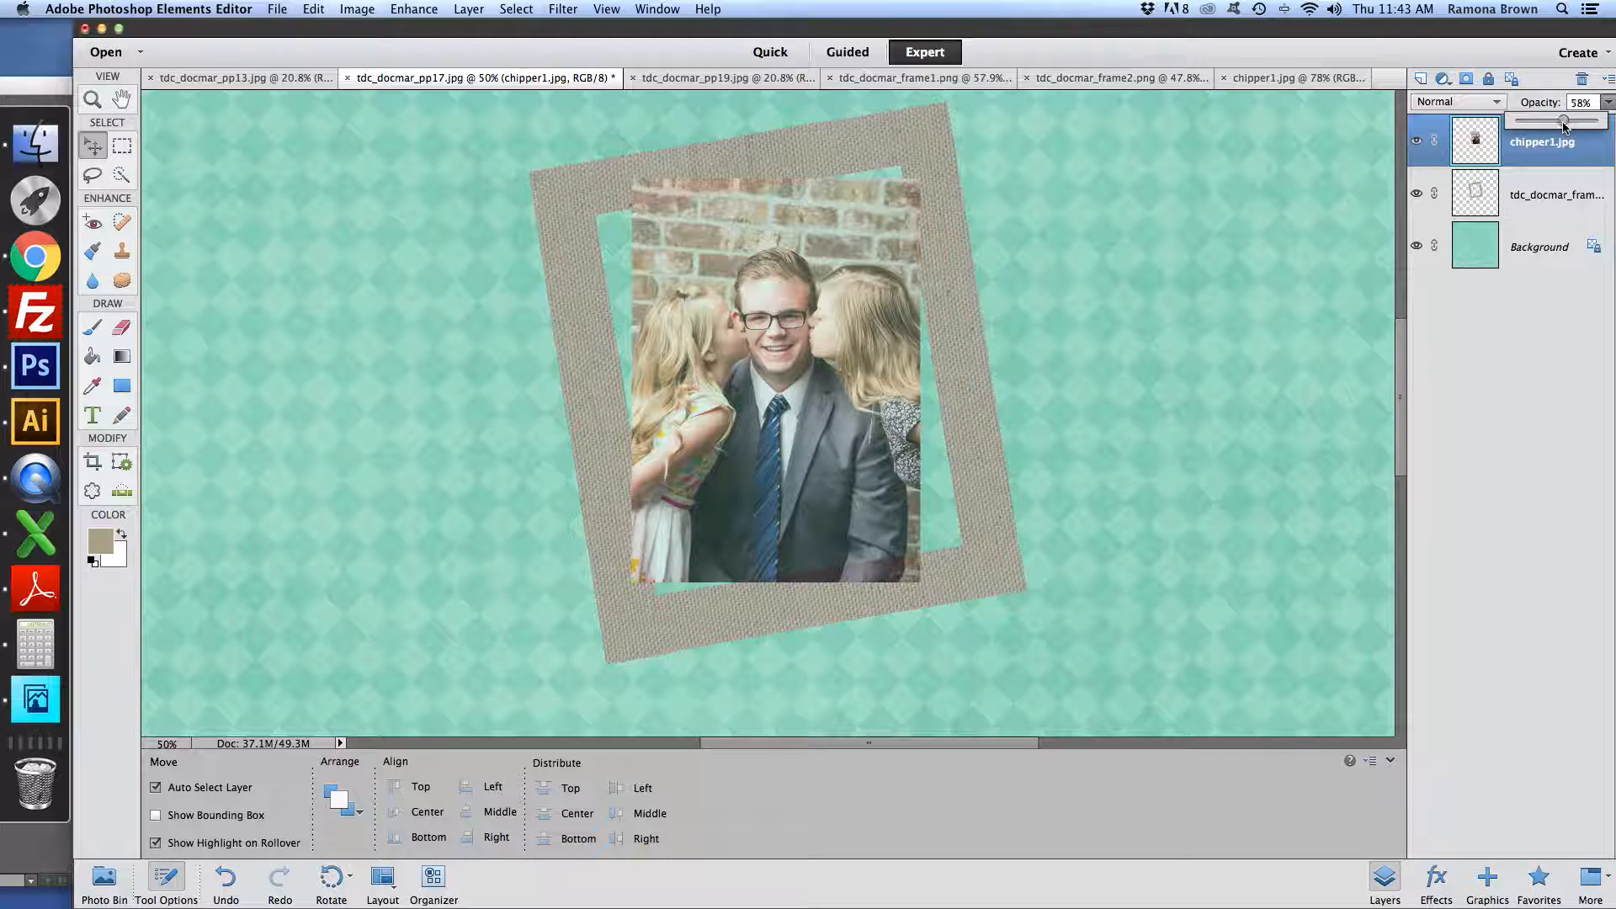
{"action": "left_click", "coordinate": [1565, 122]}
{"action": "left_click", "coordinate": [1555, 123]}
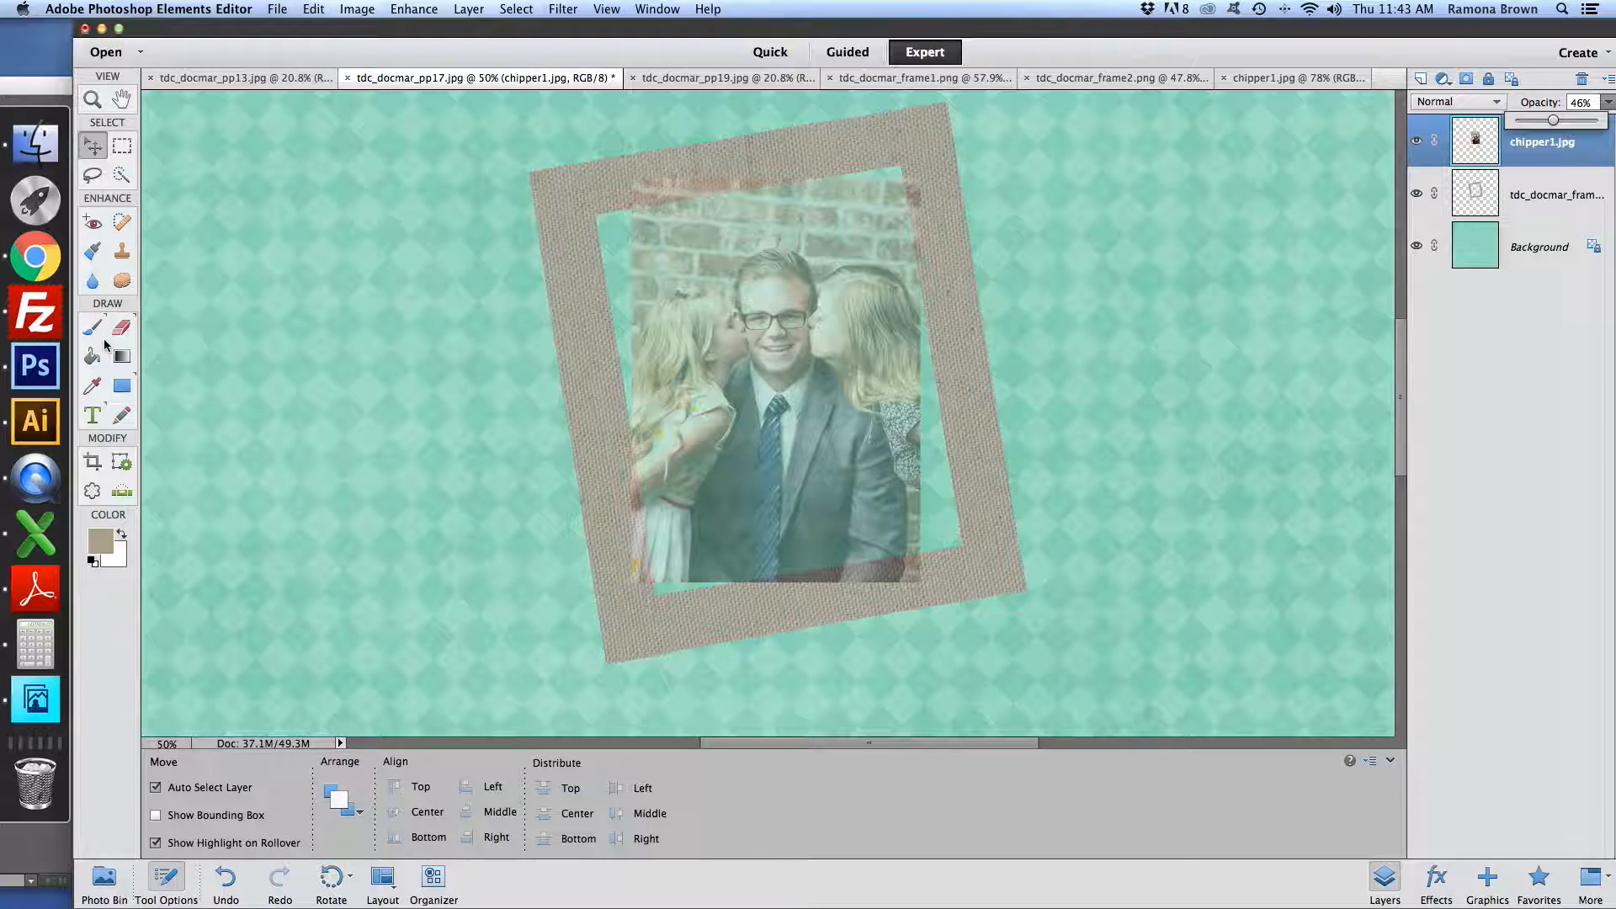
{"action": "scroll", "coordinate": [114, 282], "scroll_direction": "up", "scroll_amount": 2}
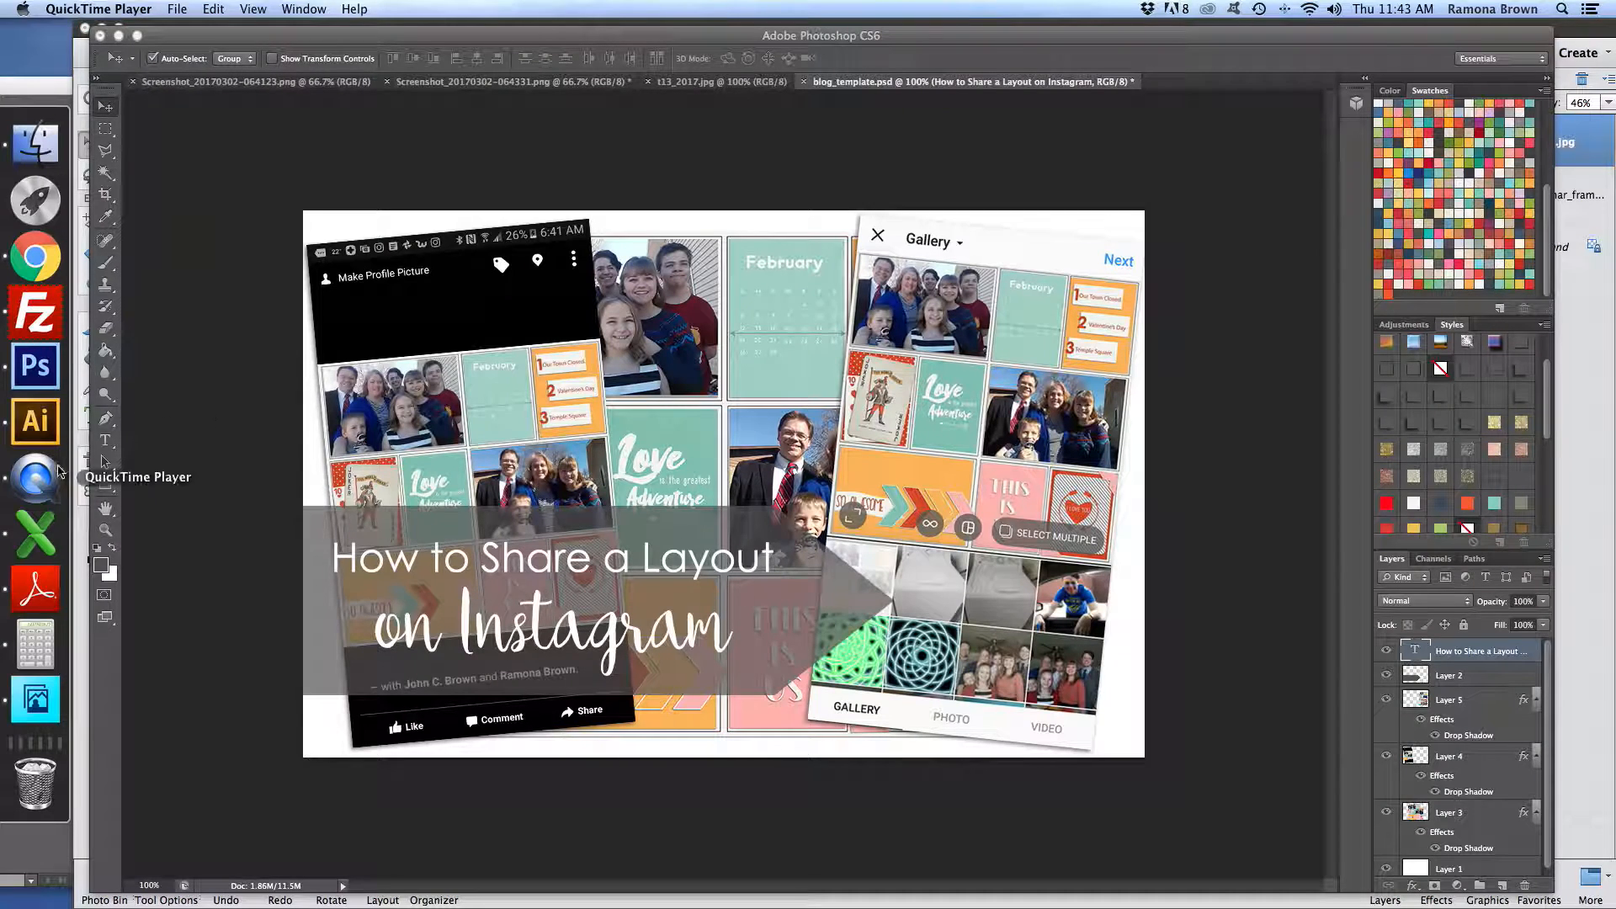
{"action": "left_click", "coordinate": [35, 701]}
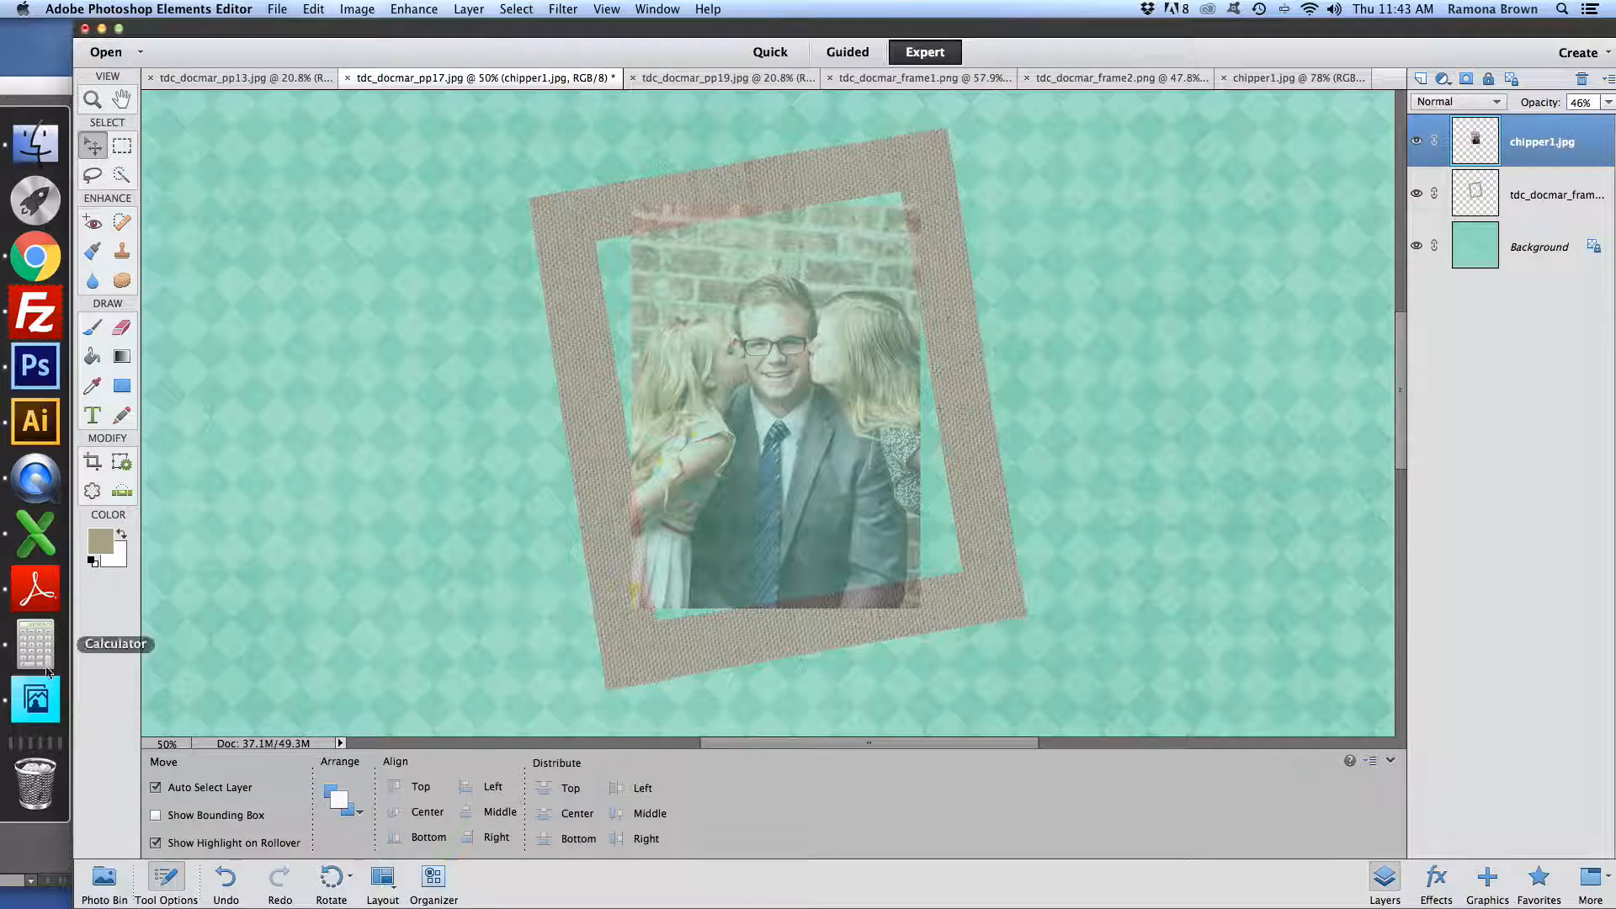
Outline the photo area extending past the frame's lower-left outer edge with the Polygonal Lasso, delete it from the photo layer and deselect
{"action": "left_click", "coordinate": [92, 175]}
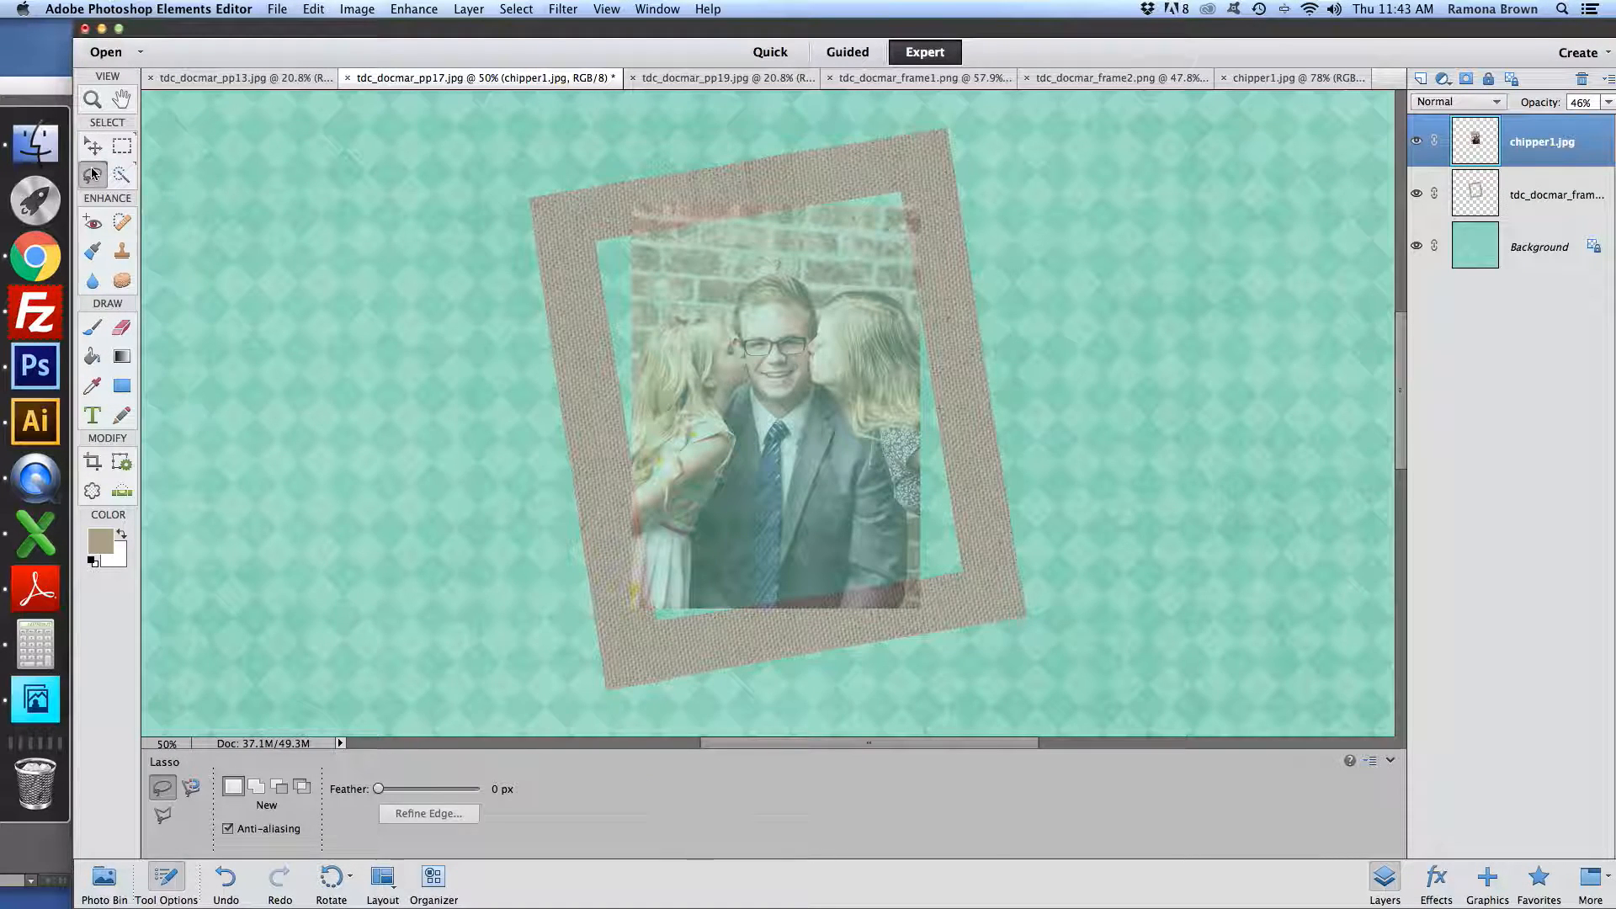
{"action": "left_click", "coordinate": [161, 816]}
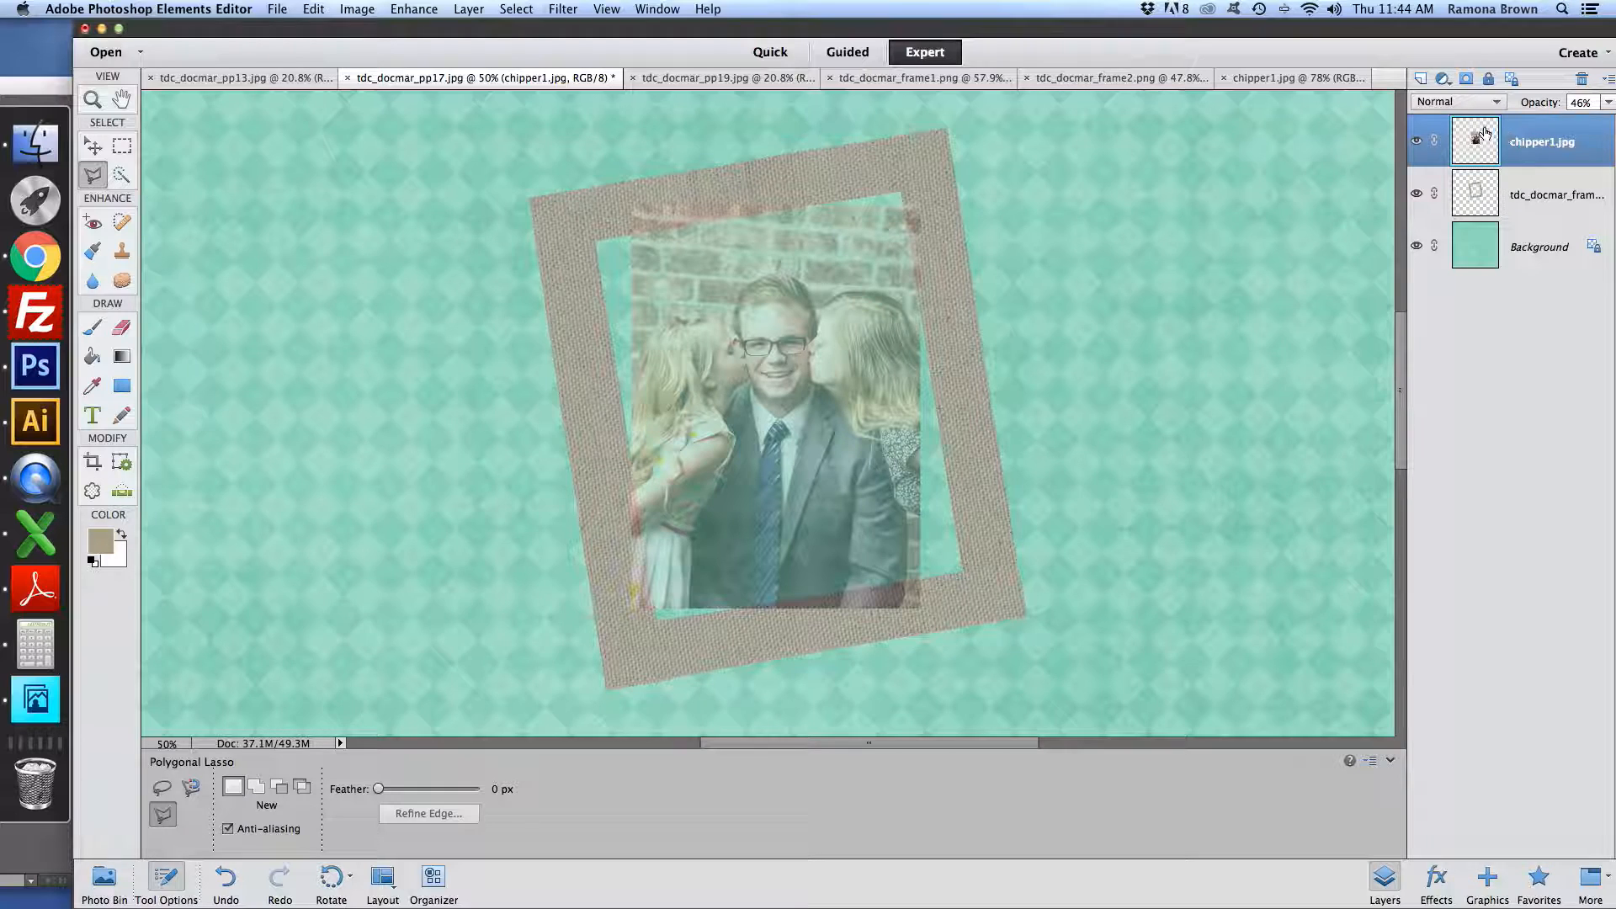
{"action": "left_click", "coordinate": [625, 413]}
{"action": "left_click", "coordinate": [656, 620]}
{"action": "left_click", "coordinate": [553, 637]}
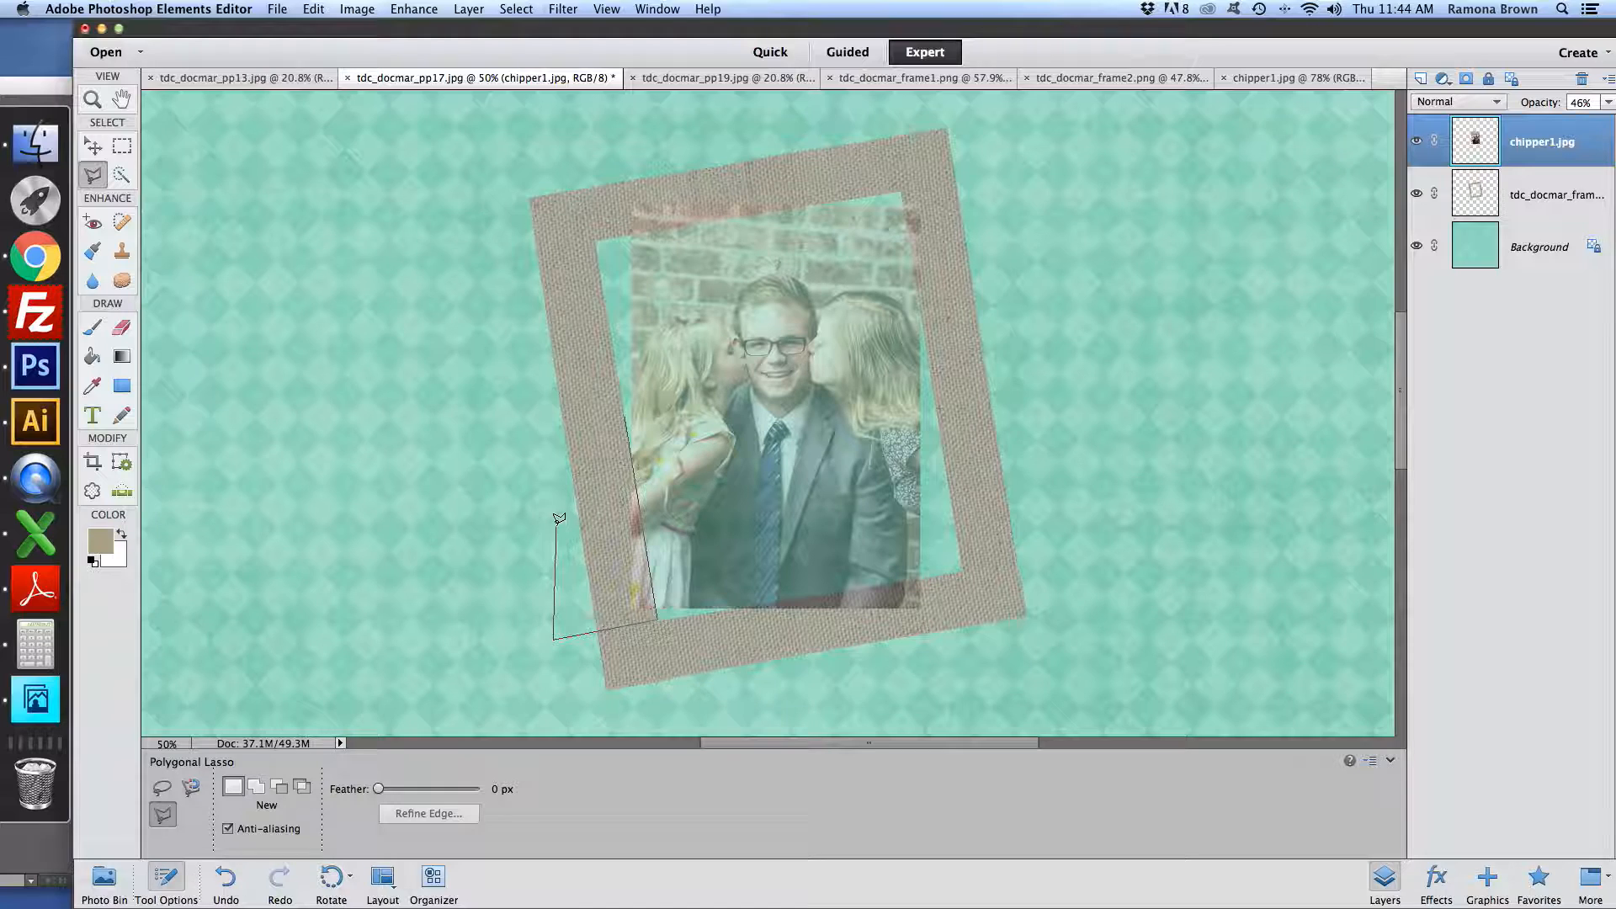
{"action": "left_click", "coordinate": [625, 411]}
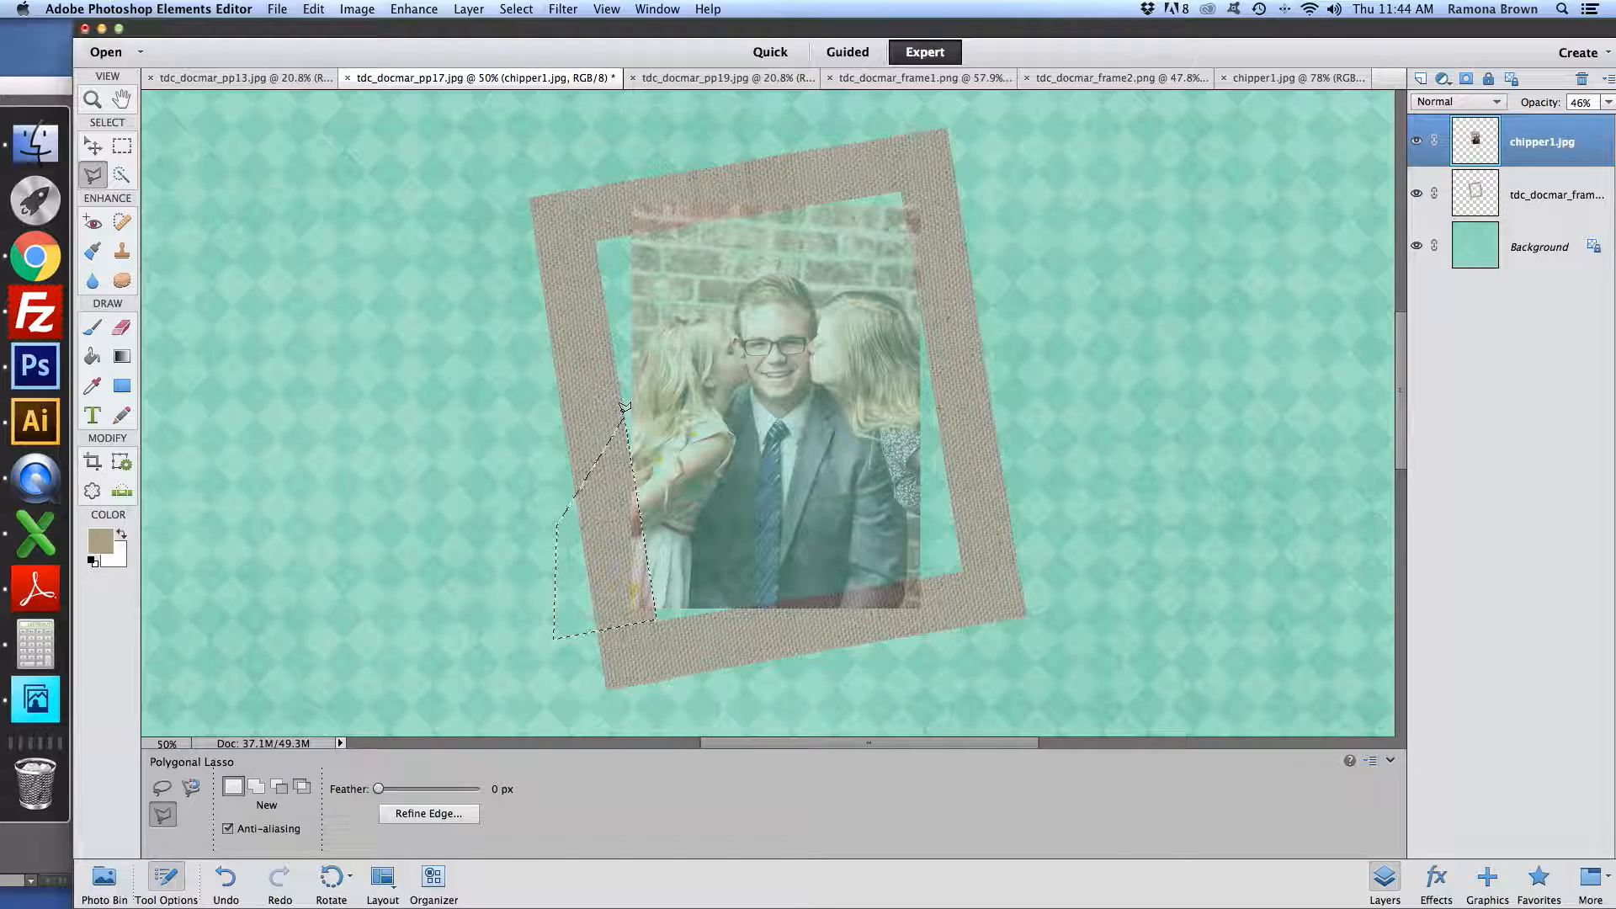
{"action": "left_click", "coordinate": [93, 149]}
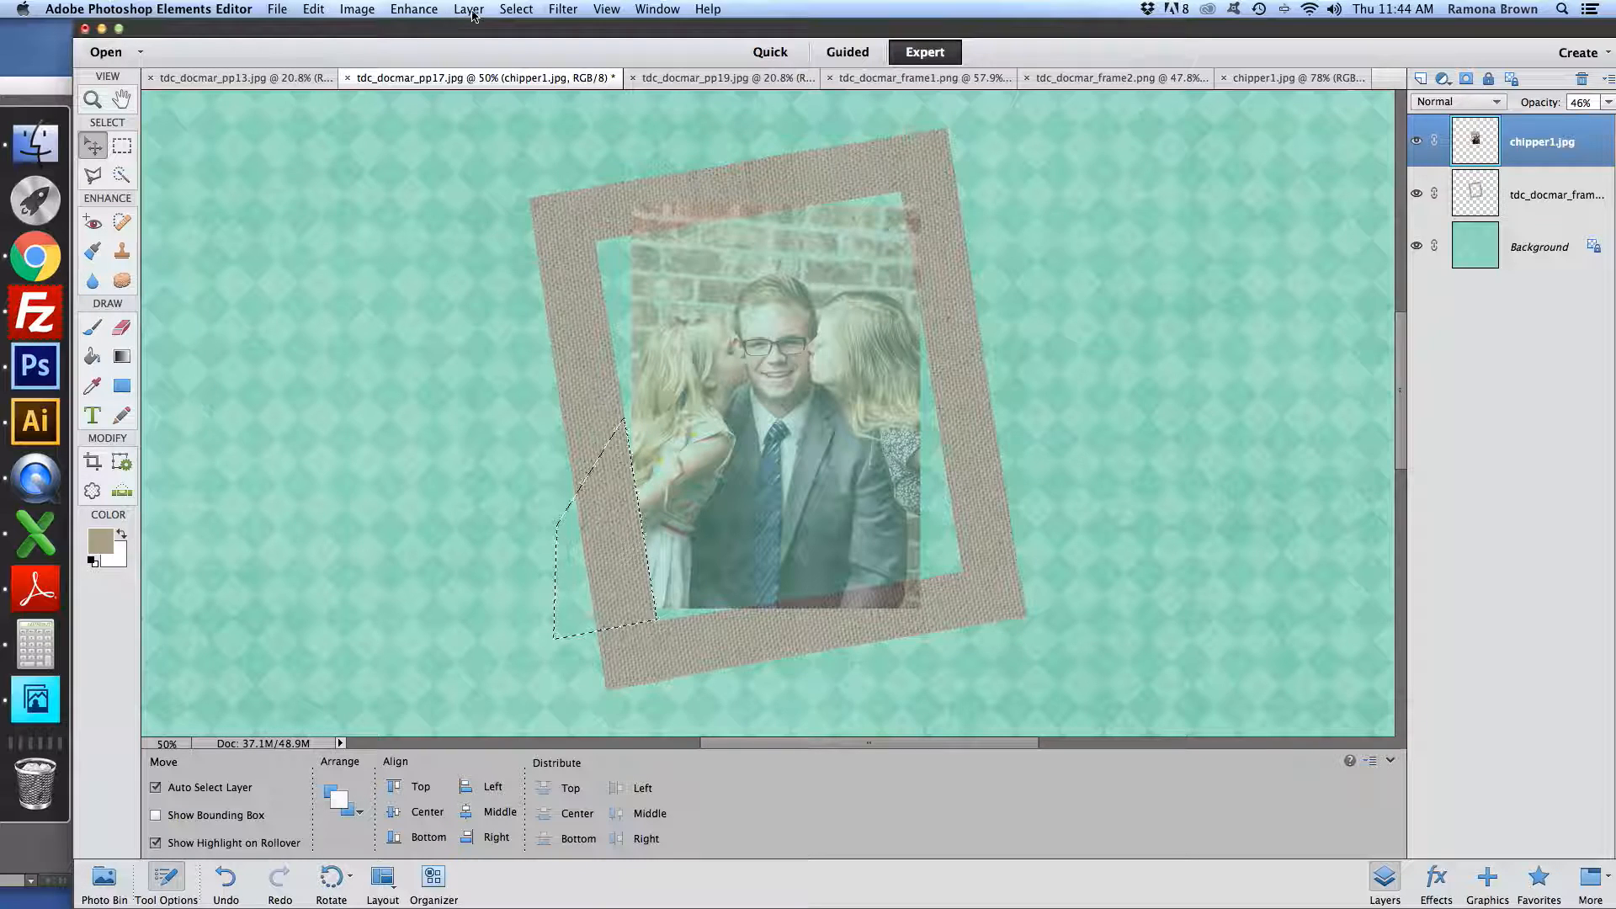
{"action": "left_click", "coordinate": [516, 9]}
{"action": "left_click", "coordinate": [530, 40]}
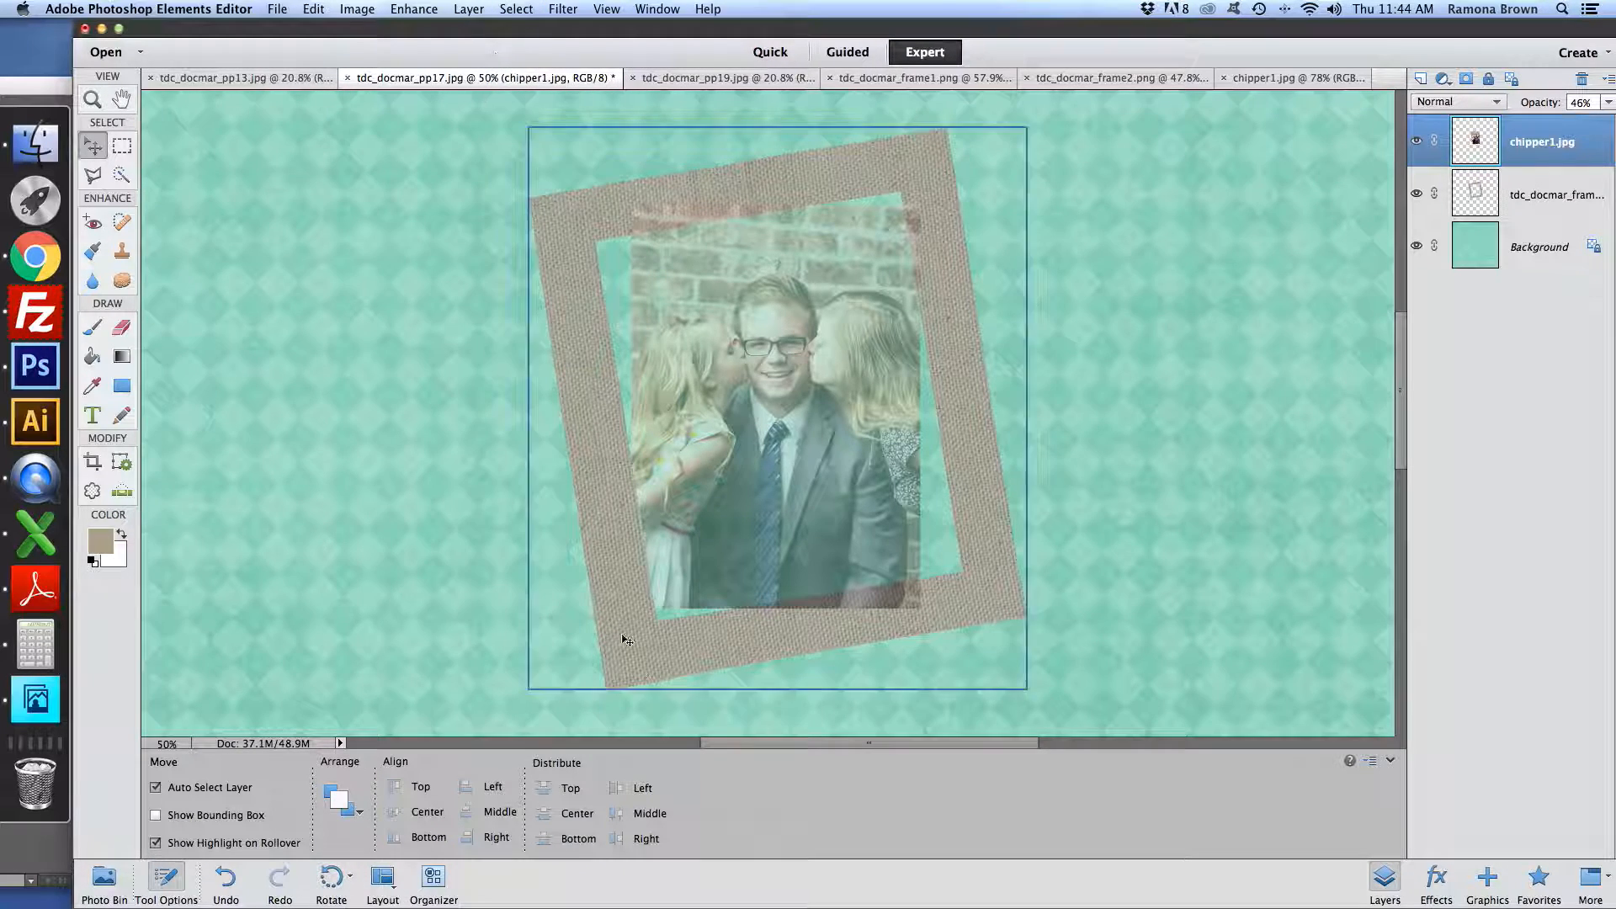
Restore the photo layer's opacity to 100% and apply the second shadow style of the custom style set to it
{"action": "left_click", "coordinate": [1607, 102]}
{"action": "left_click_drag", "start_coordinate": [1555, 120], "coordinate": [1598, 121]}
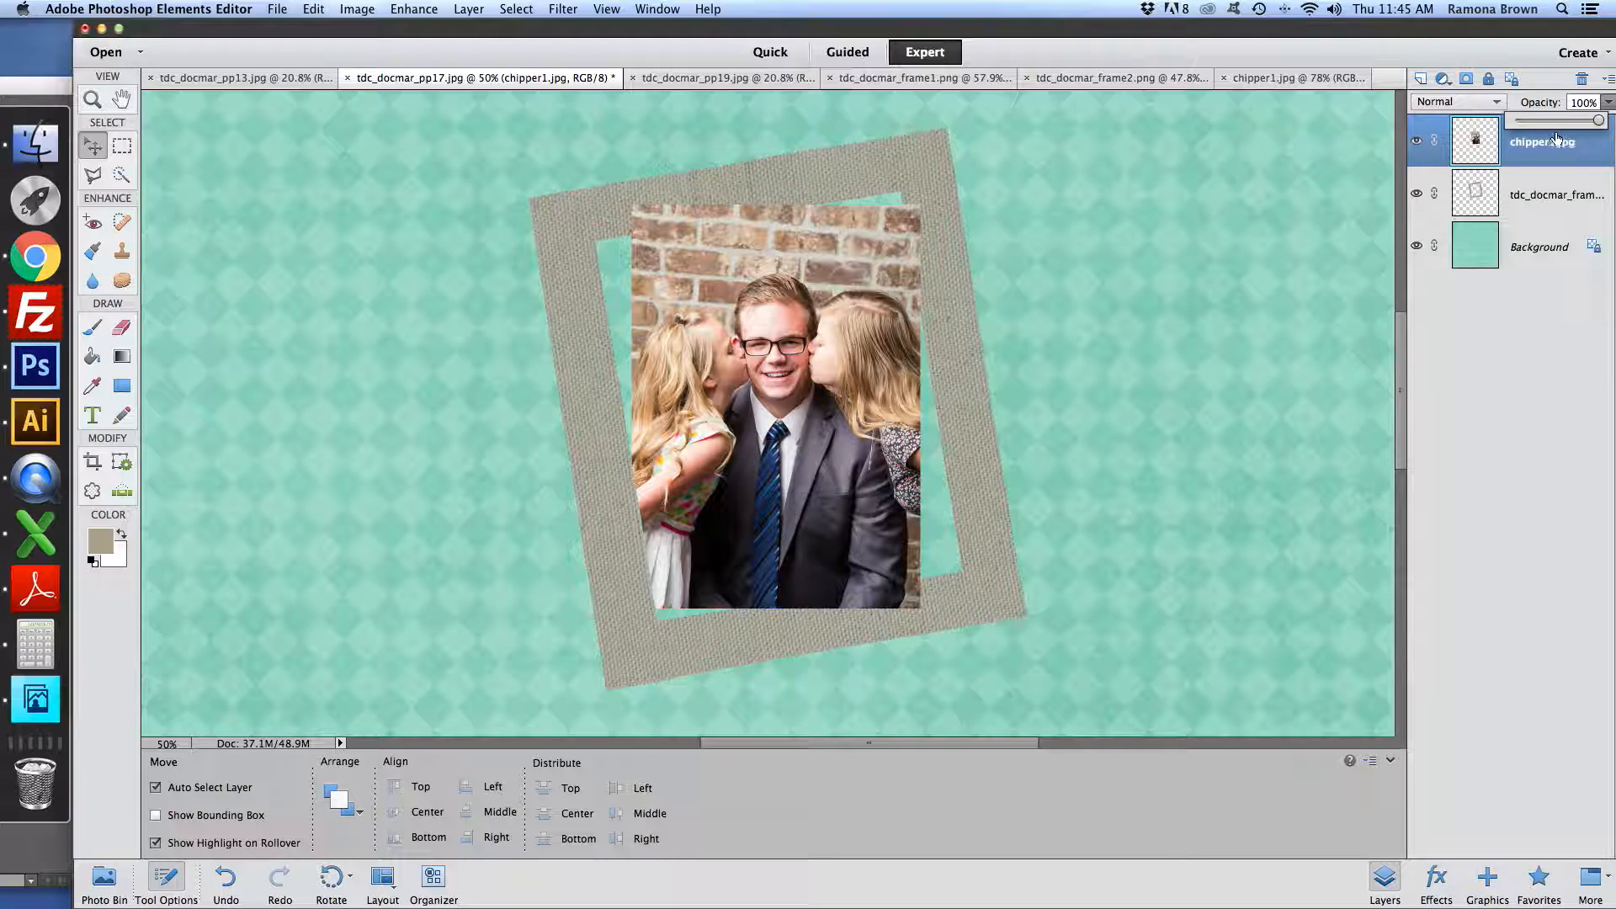
{"action": "left_click", "coordinate": [1430, 875]}
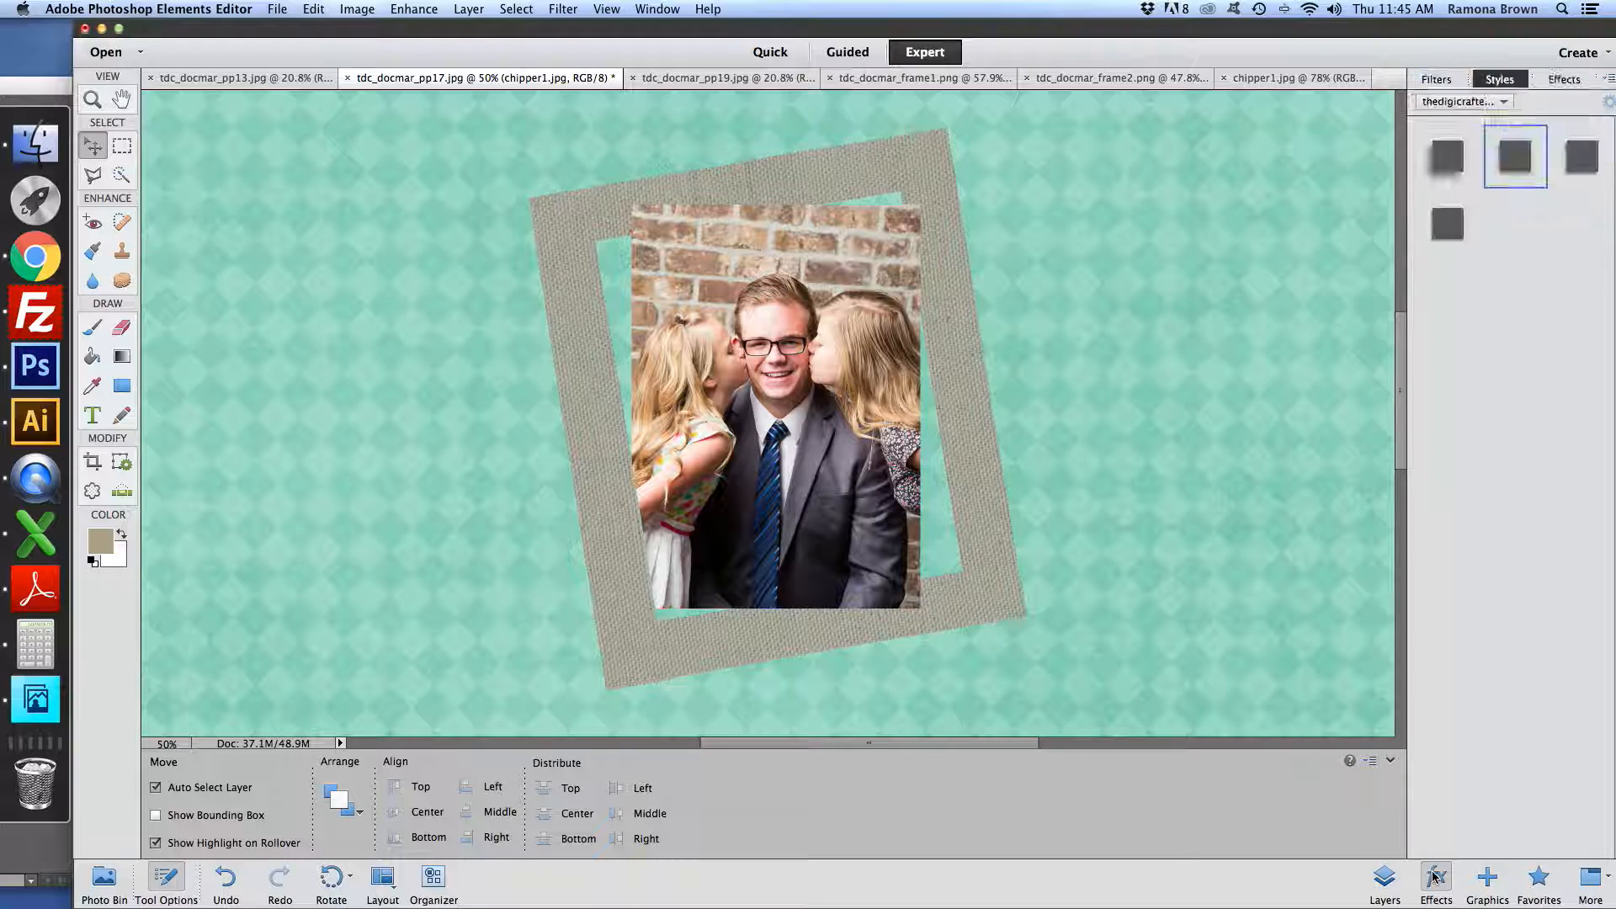
{"action": "left_click", "coordinate": [1518, 168]}
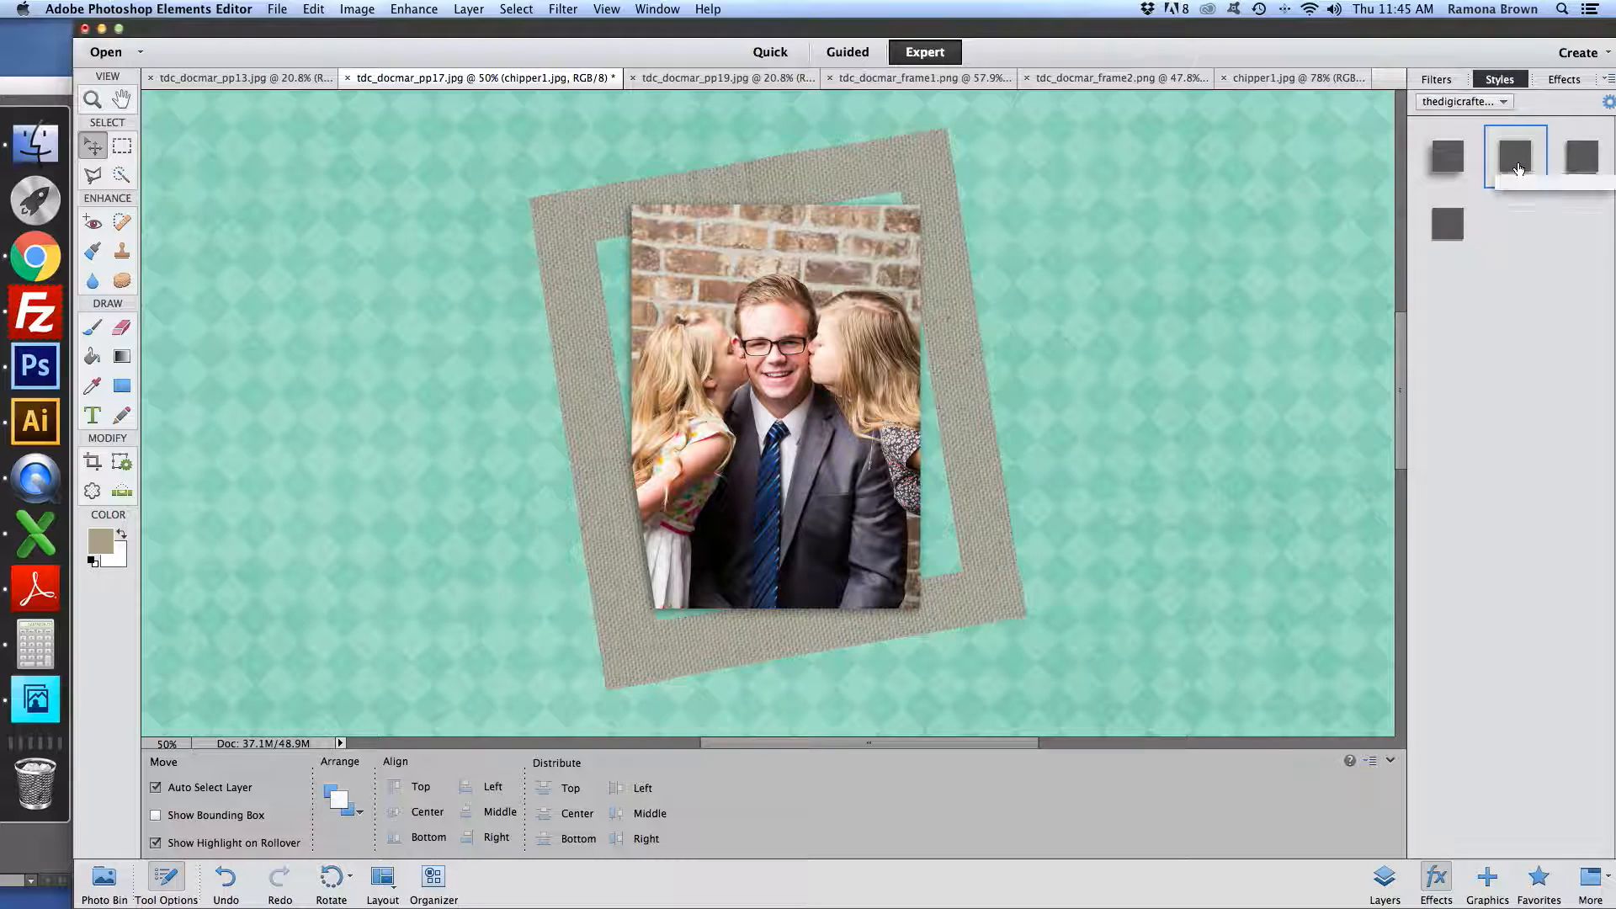
Apply the same second shadow style to the tdc_docmar_frame1.png frame layer
{"action": "left_click", "coordinate": [1384, 879]}
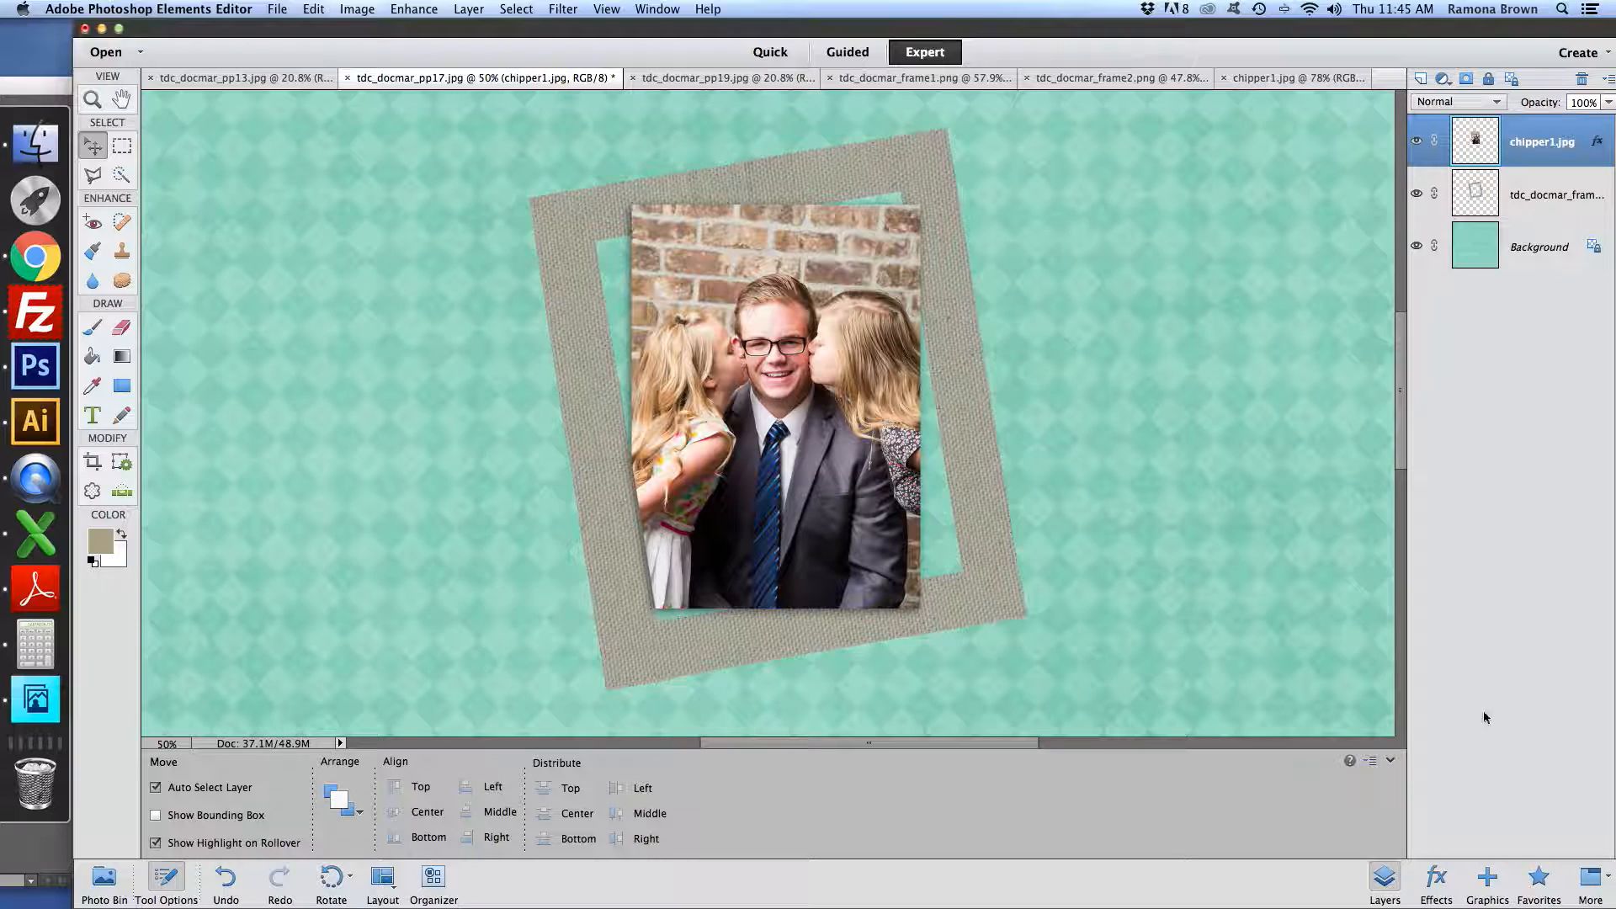
{"action": "left_click", "coordinate": [1548, 187]}
{"action": "left_click", "coordinate": [1433, 886]}
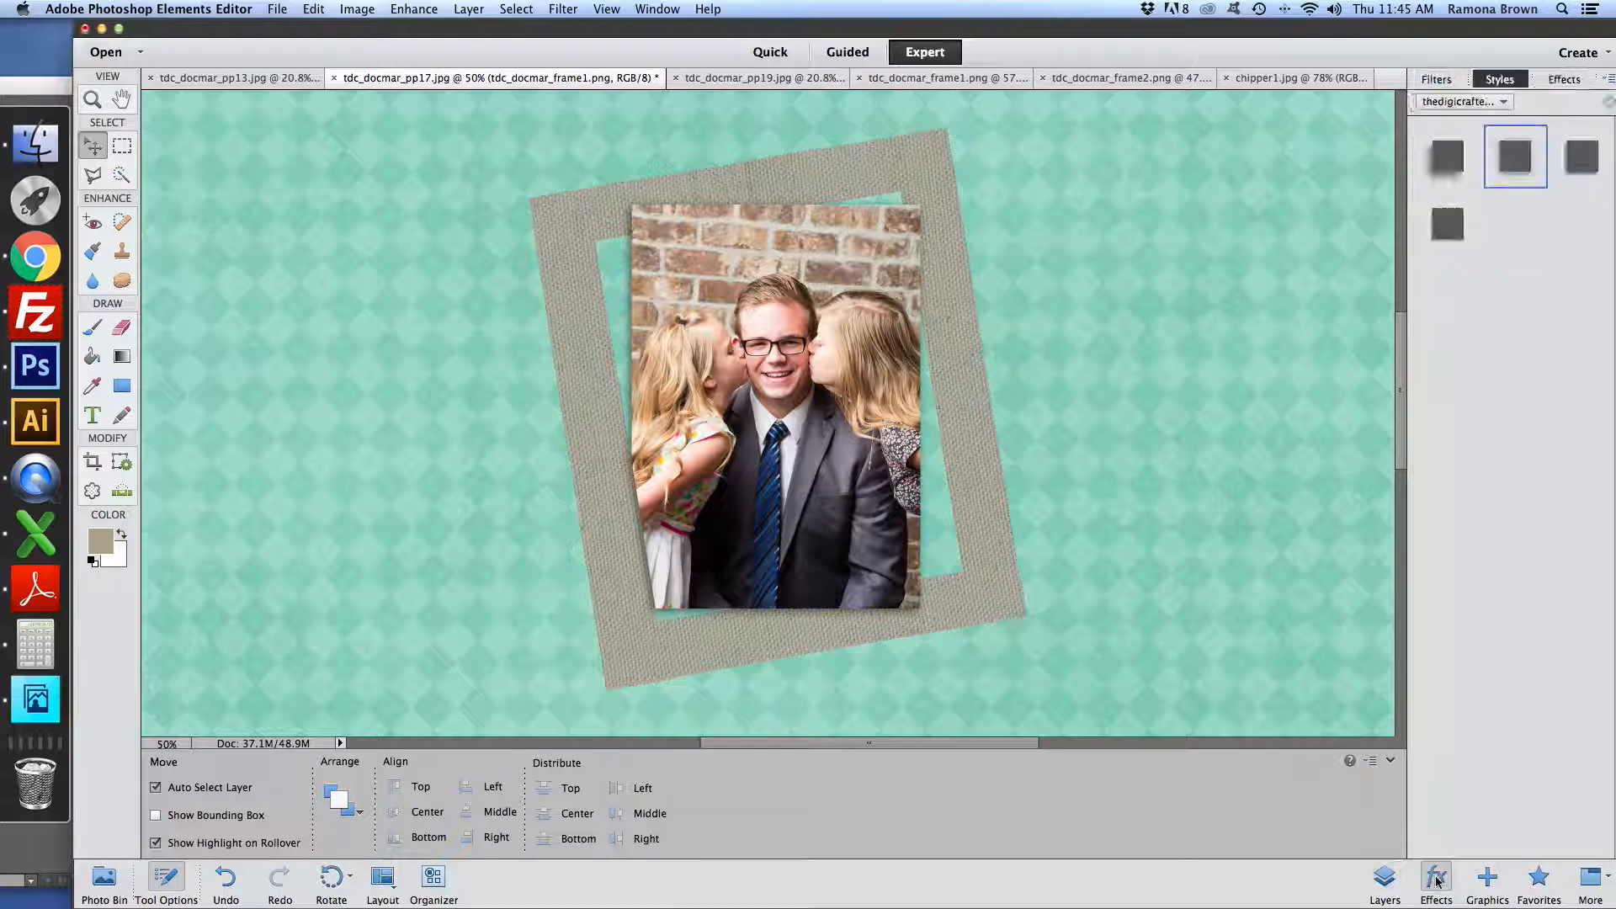
{"action": "double_click", "coordinate": [1519, 171]}
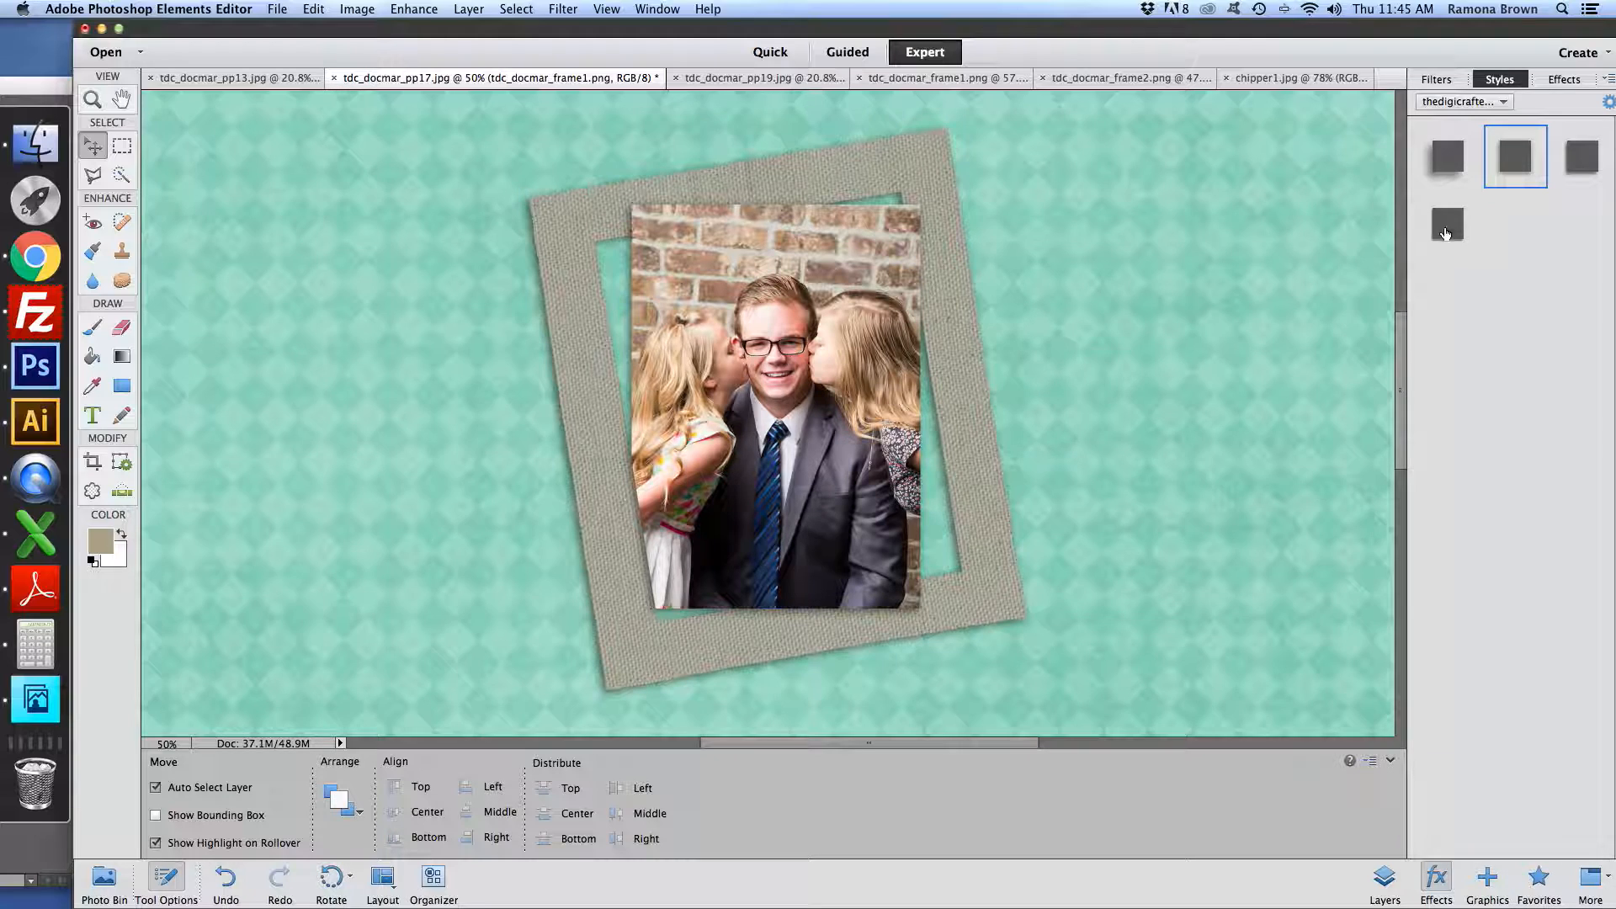
Select the chipper1.jpg photo layer and nudge the photo slightly up and left within the tilted frame
{"action": "left_click", "coordinate": [1384, 882]}
{"action": "left_click", "coordinate": [1550, 142]}
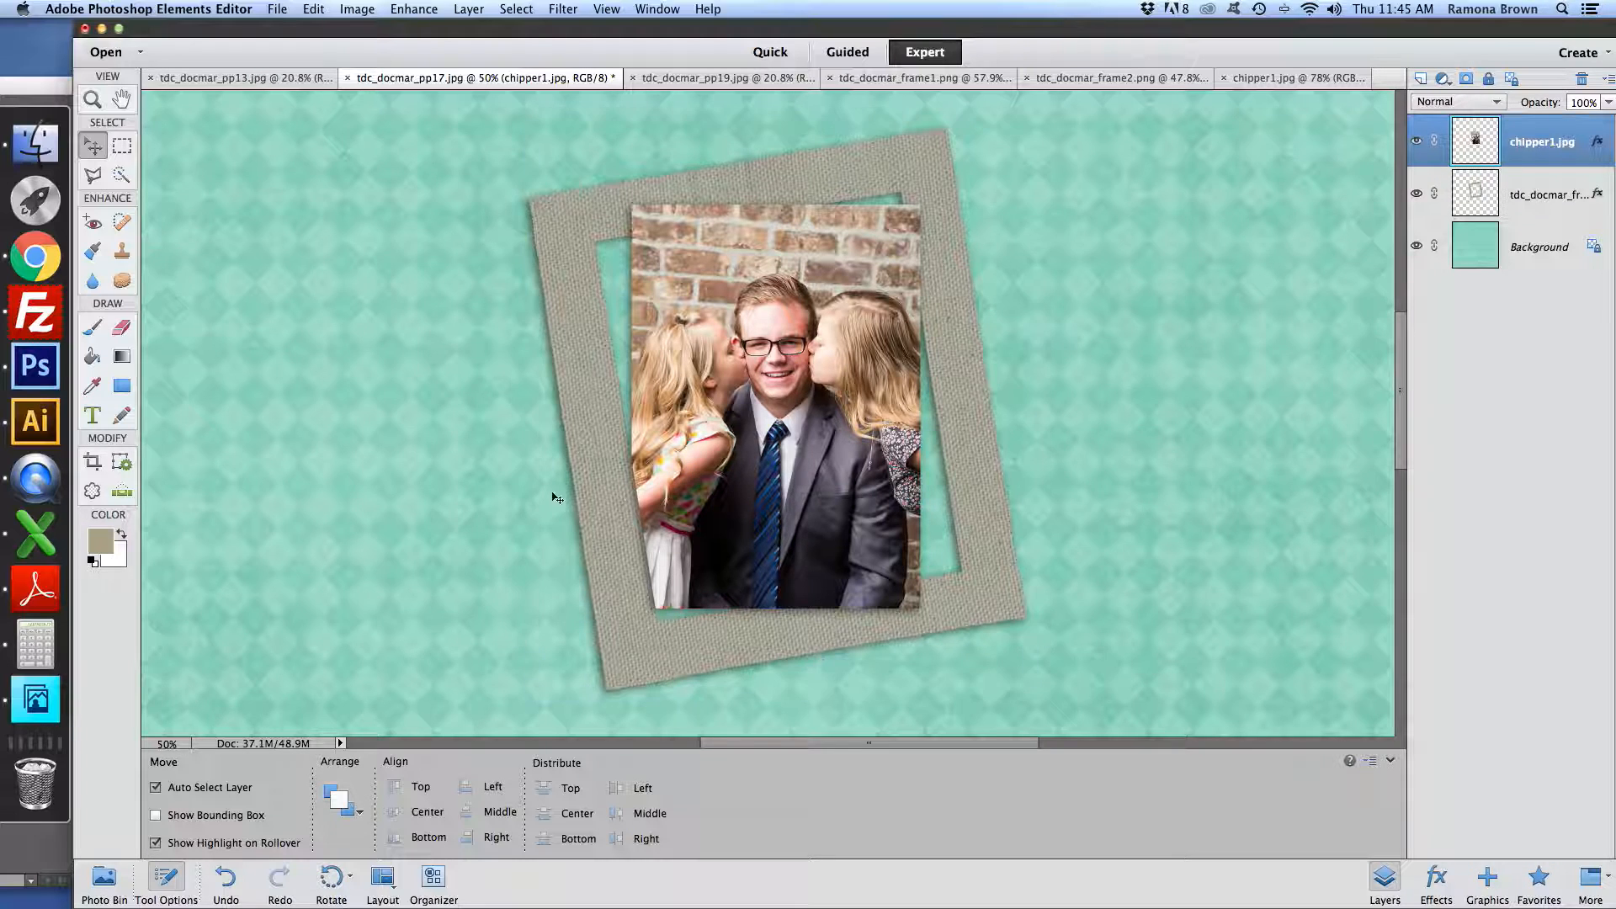
{"action": "left_click_drag", "start_coordinate": [675, 360], "coordinate": [676, 352]}
{"action": "key", "text": "Left"}
{"action": "key", "text": "Left"}
{"action": "key", "text": "Left"}
{"action": "key", "text": "Left"}
{"action": "key", "text": "Left"}
{"action": "key", "text": "Left"}
{"action": "key", "text": "Left"}
{"action": "key", "text": "Left"}
{"action": "key", "text": "Left"}
{"action": "key", "text": "Left"}
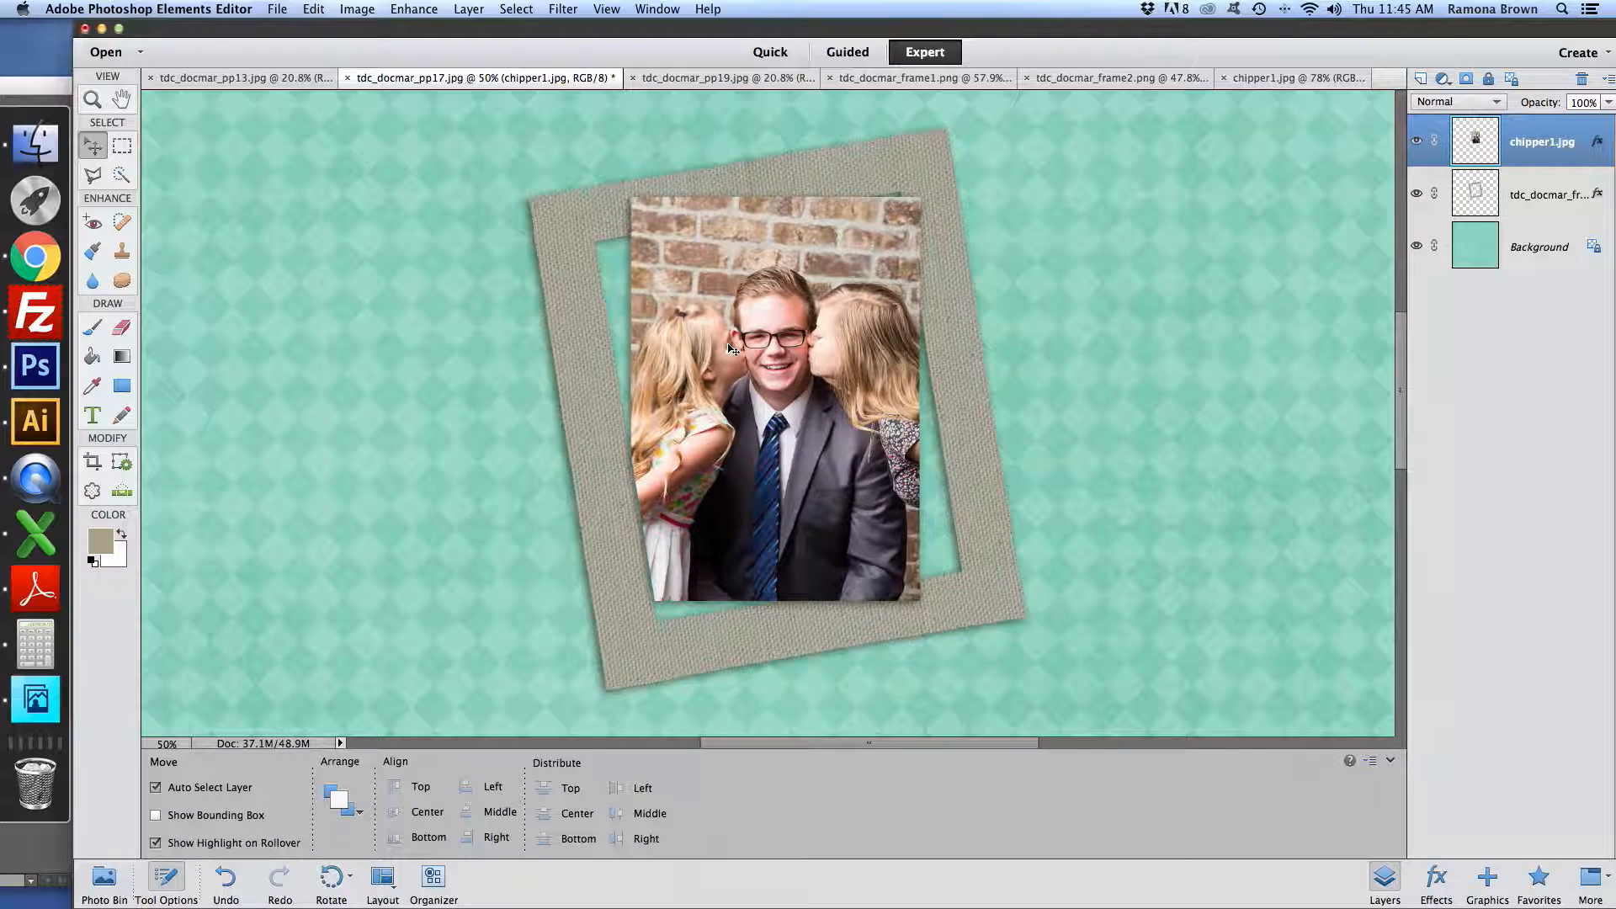
{"action": "key", "text": "Right"}
{"action": "key", "text": "Right"}
{"action": "key", "text": "Right"}
{"action": "key", "text": "Right"}
{"action": "key", "text": "Right"}
{"action": "key", "text": "Right"}
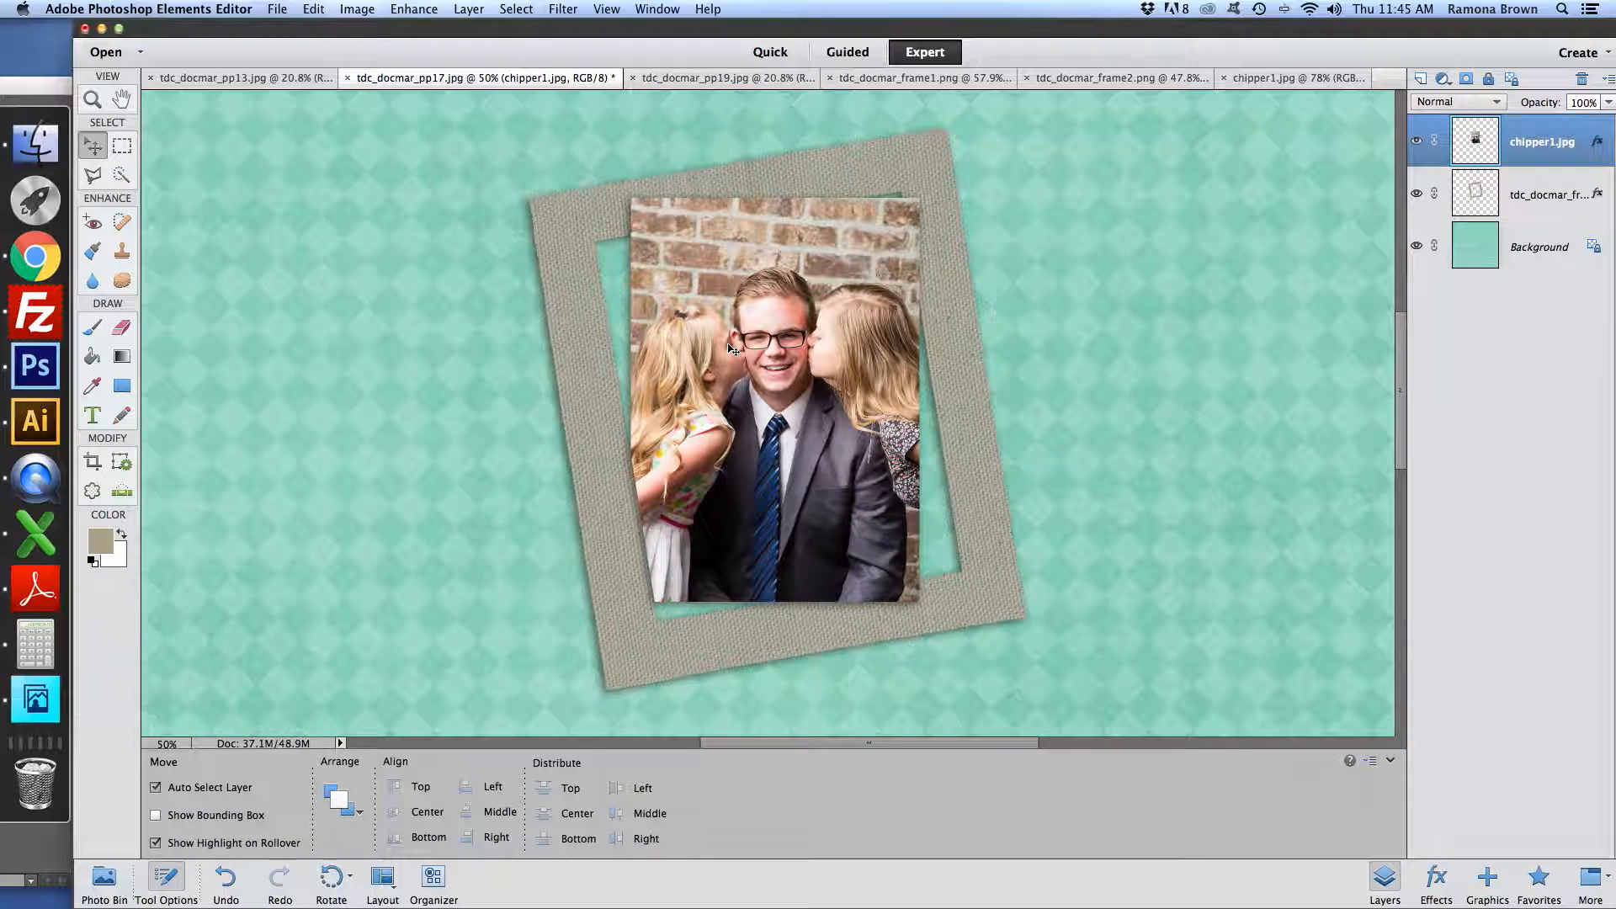
{"action": "key", "text": "Left"}
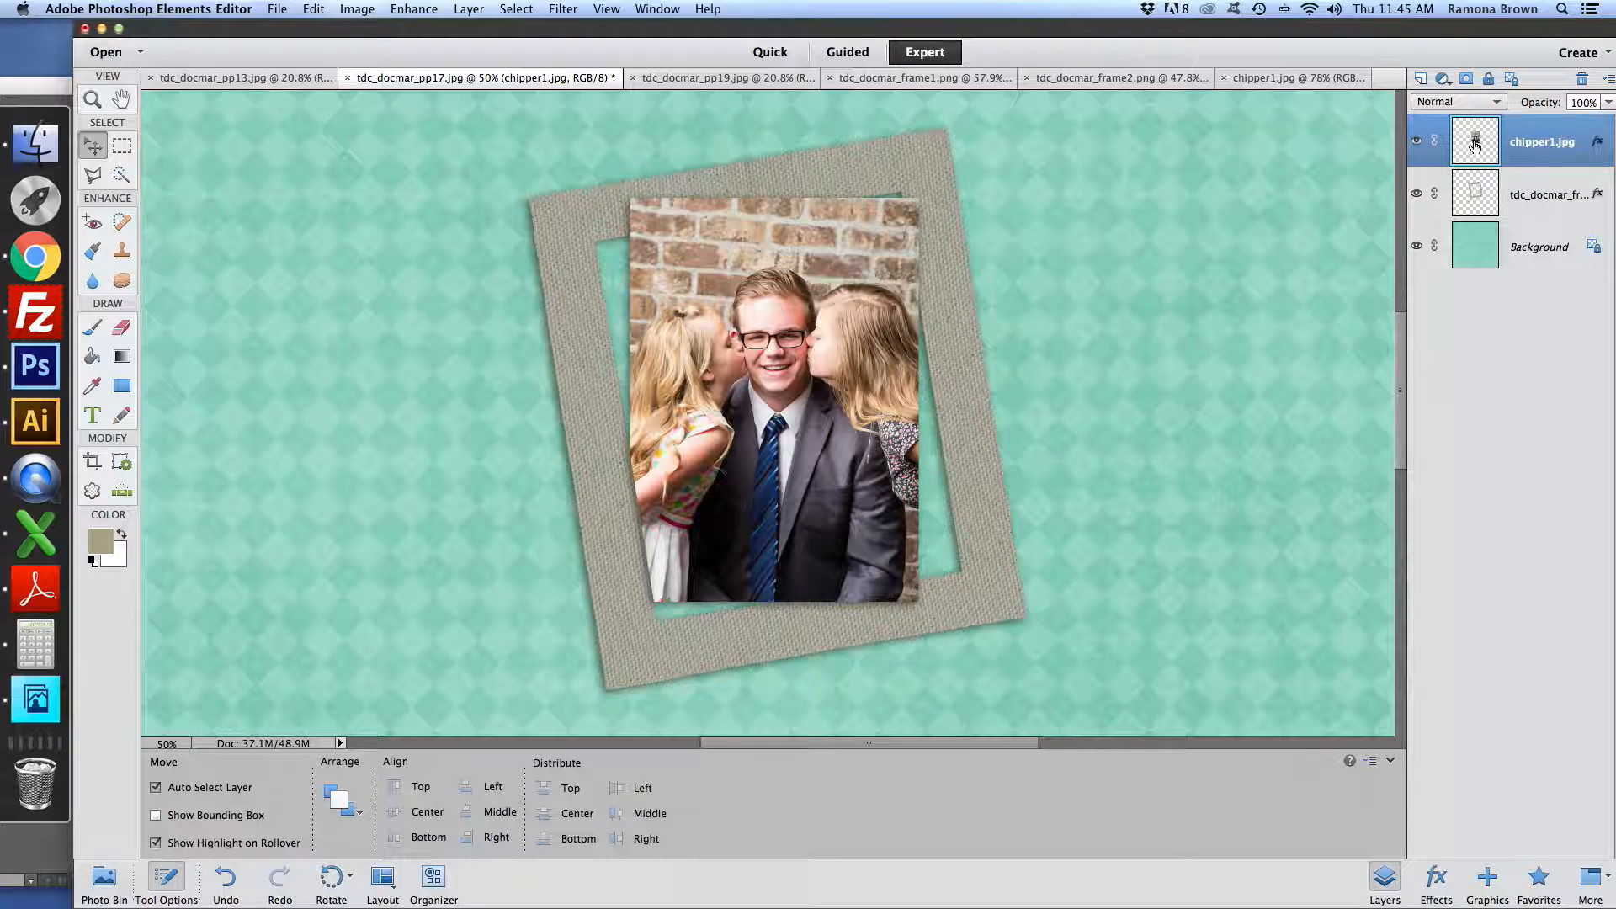
{"action": "double_click", "coordinate": [1599, 141]}
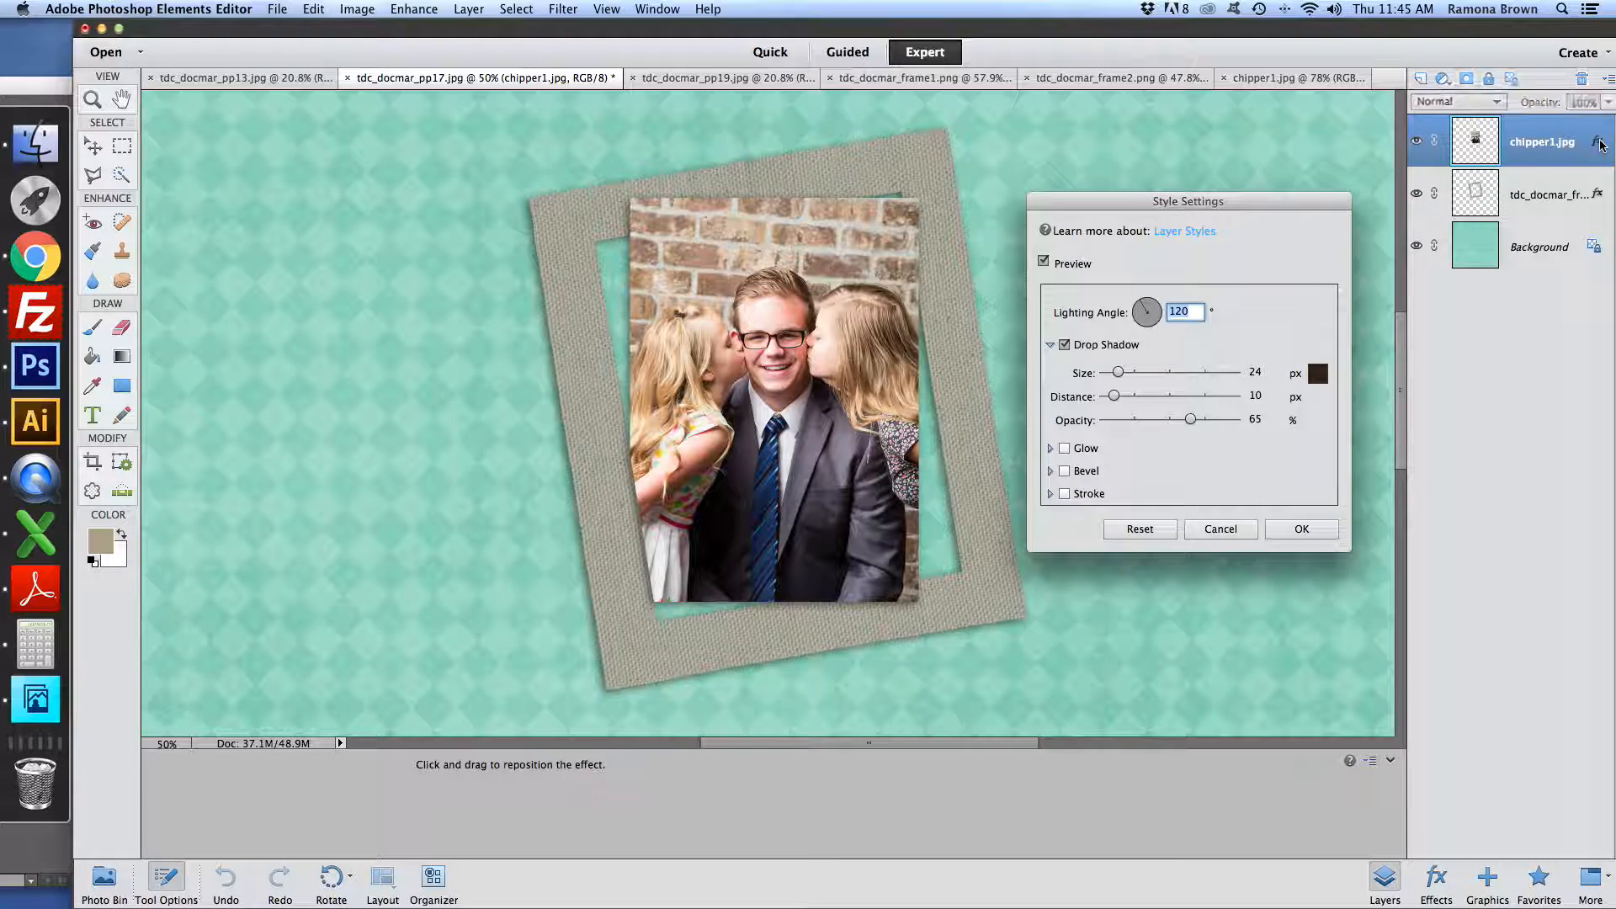
{"action": "left_click_drag", "start_coordinate": [1274, 207], "coordinate": [1305, 164]}
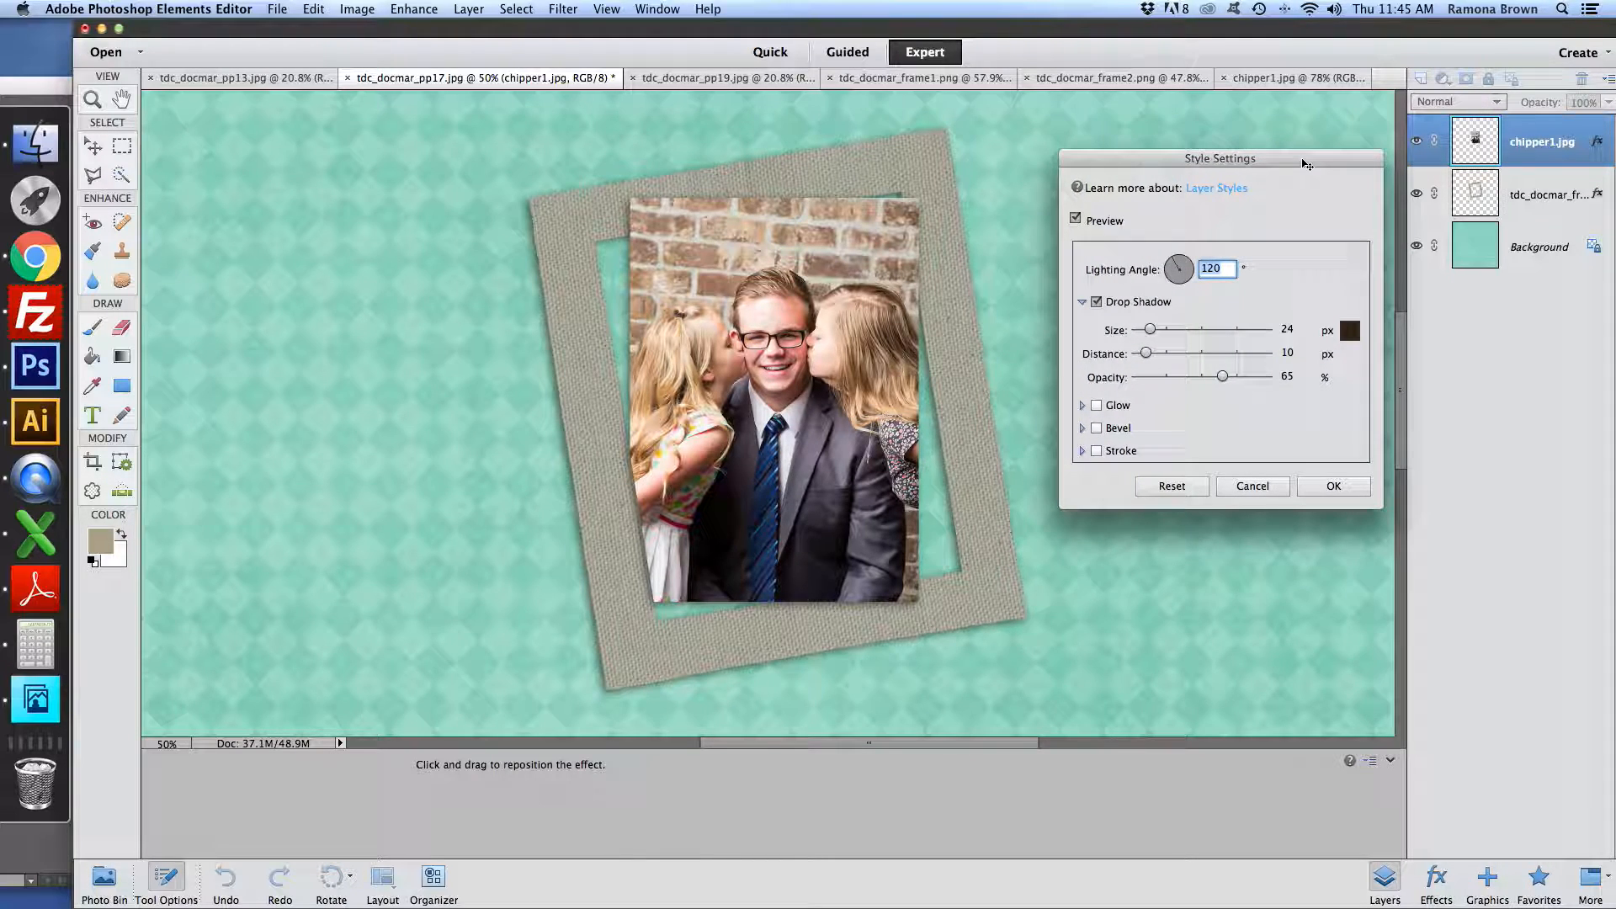
{"action": "left_click", "coordinate": [1265, 487]}
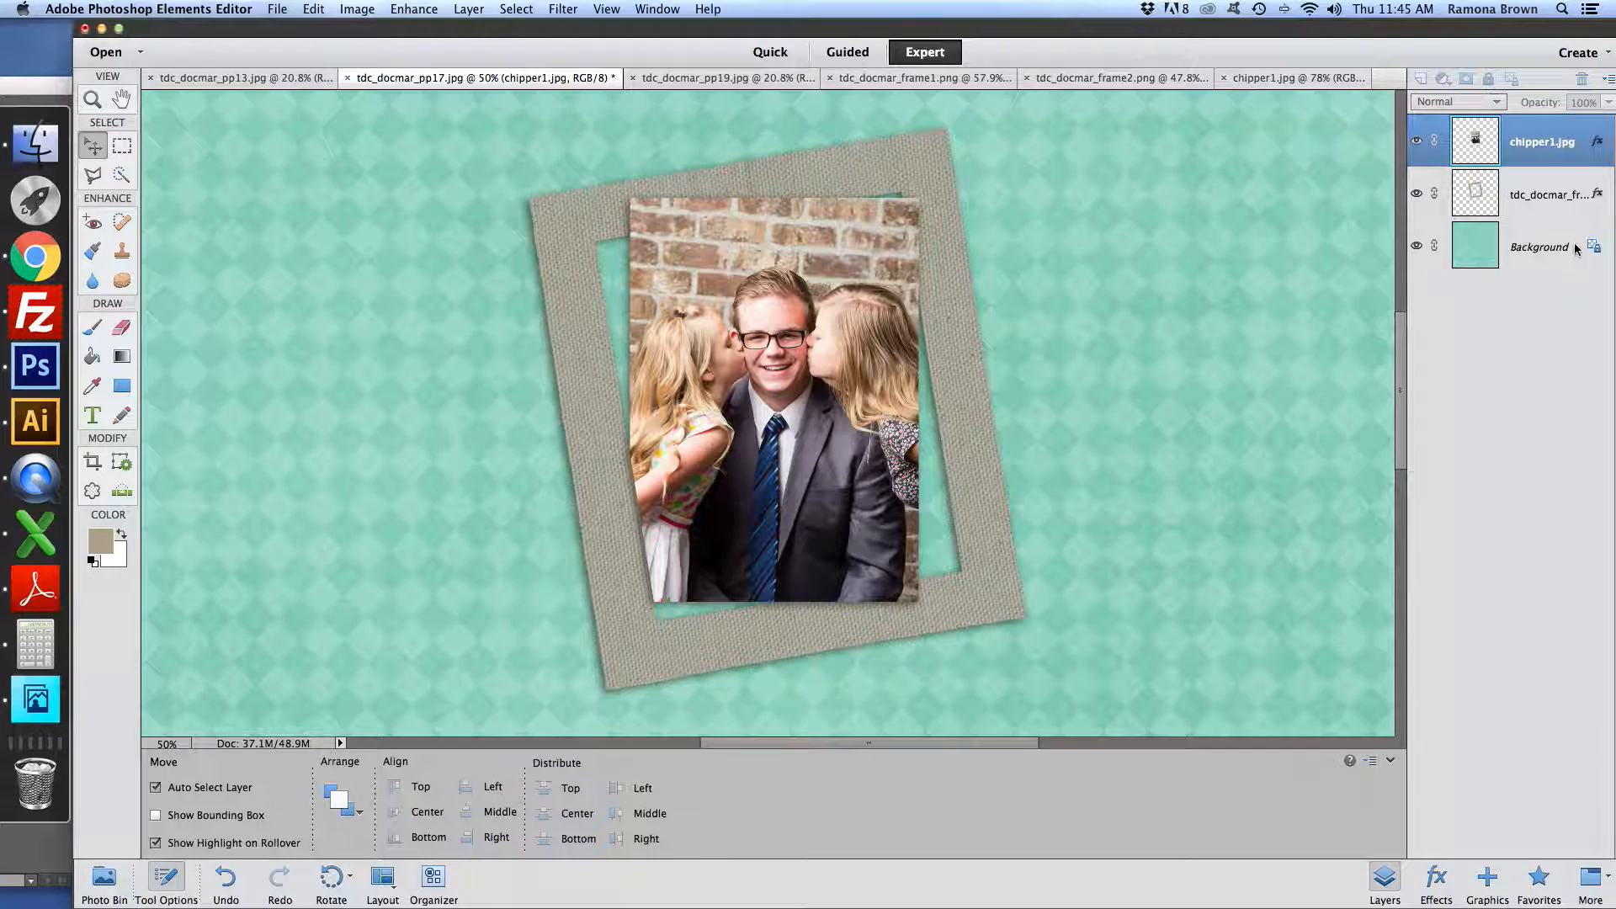
Set the lighting angle of the chipper1.jpg layer's drop shadow to -101° in its style settings
{"action": "double_click", "coordinate": [1598, 143]}
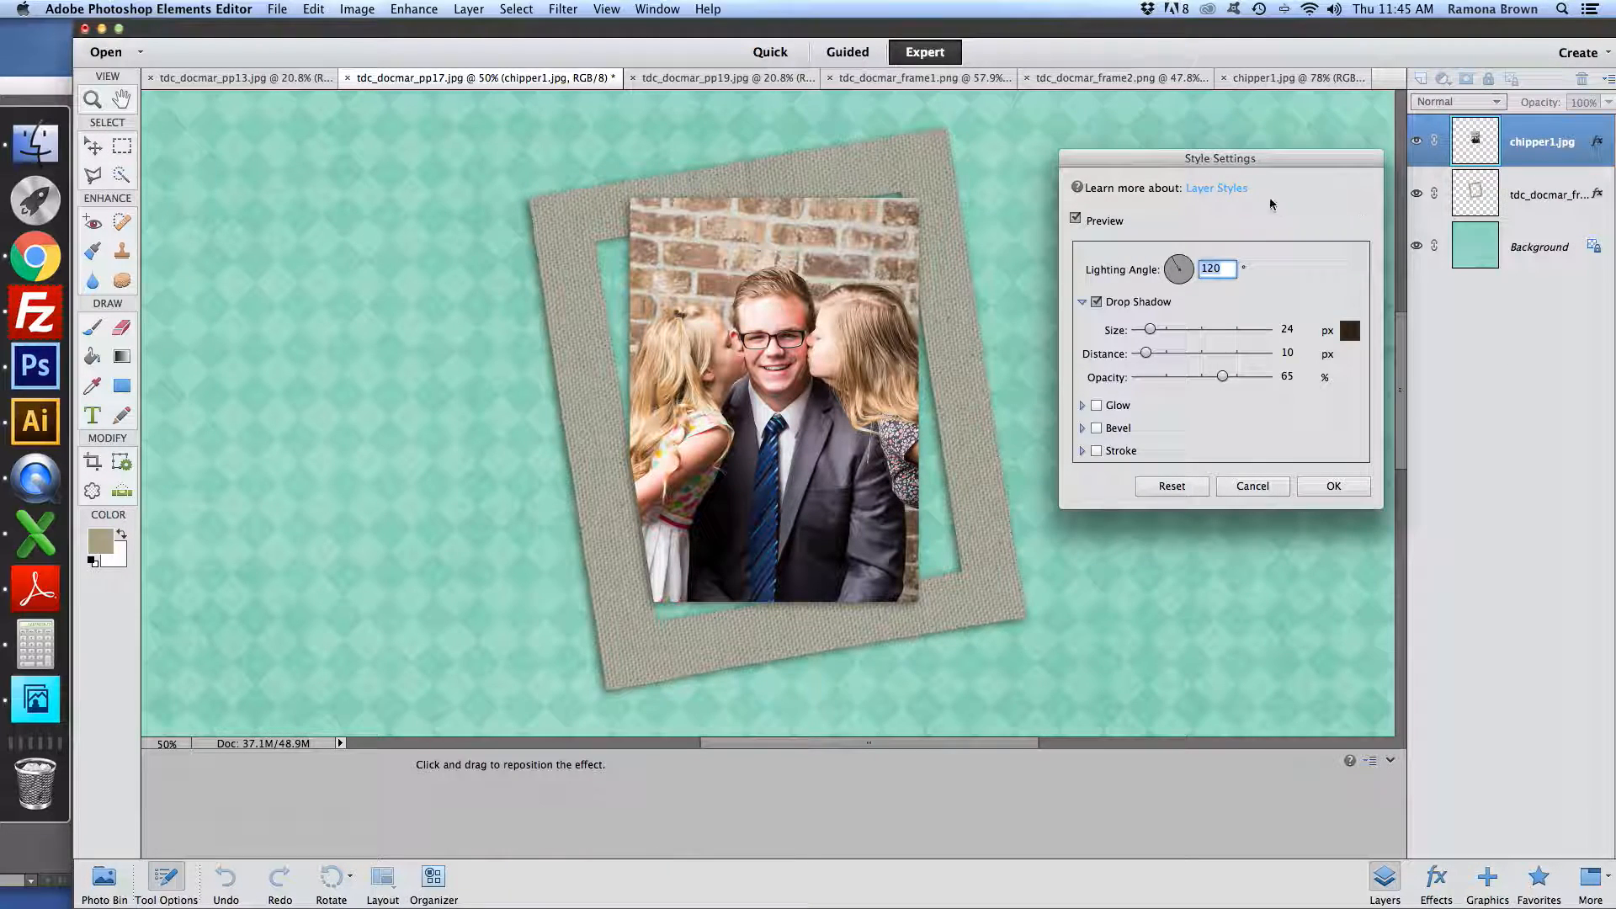
{"action": "left_click_drag", "start_coordinate": [1269, 161], "coordinate": [1281, 195]}
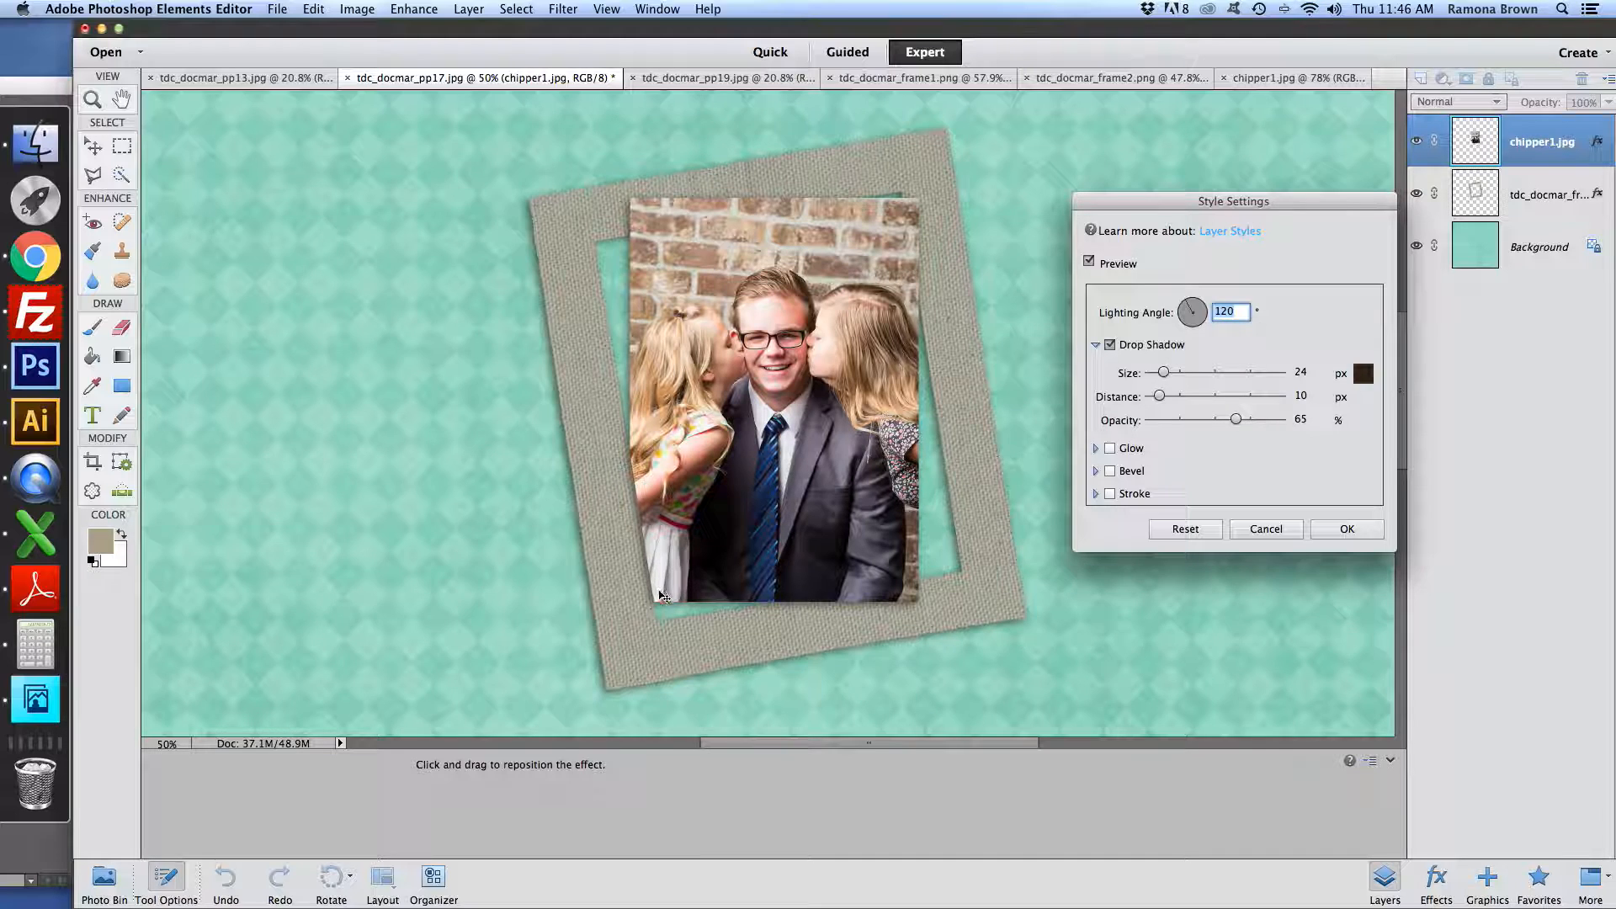
{"action": "left_click_drag", "start_coordinate": [1196, 305], "coordinate": [1194, 326]}
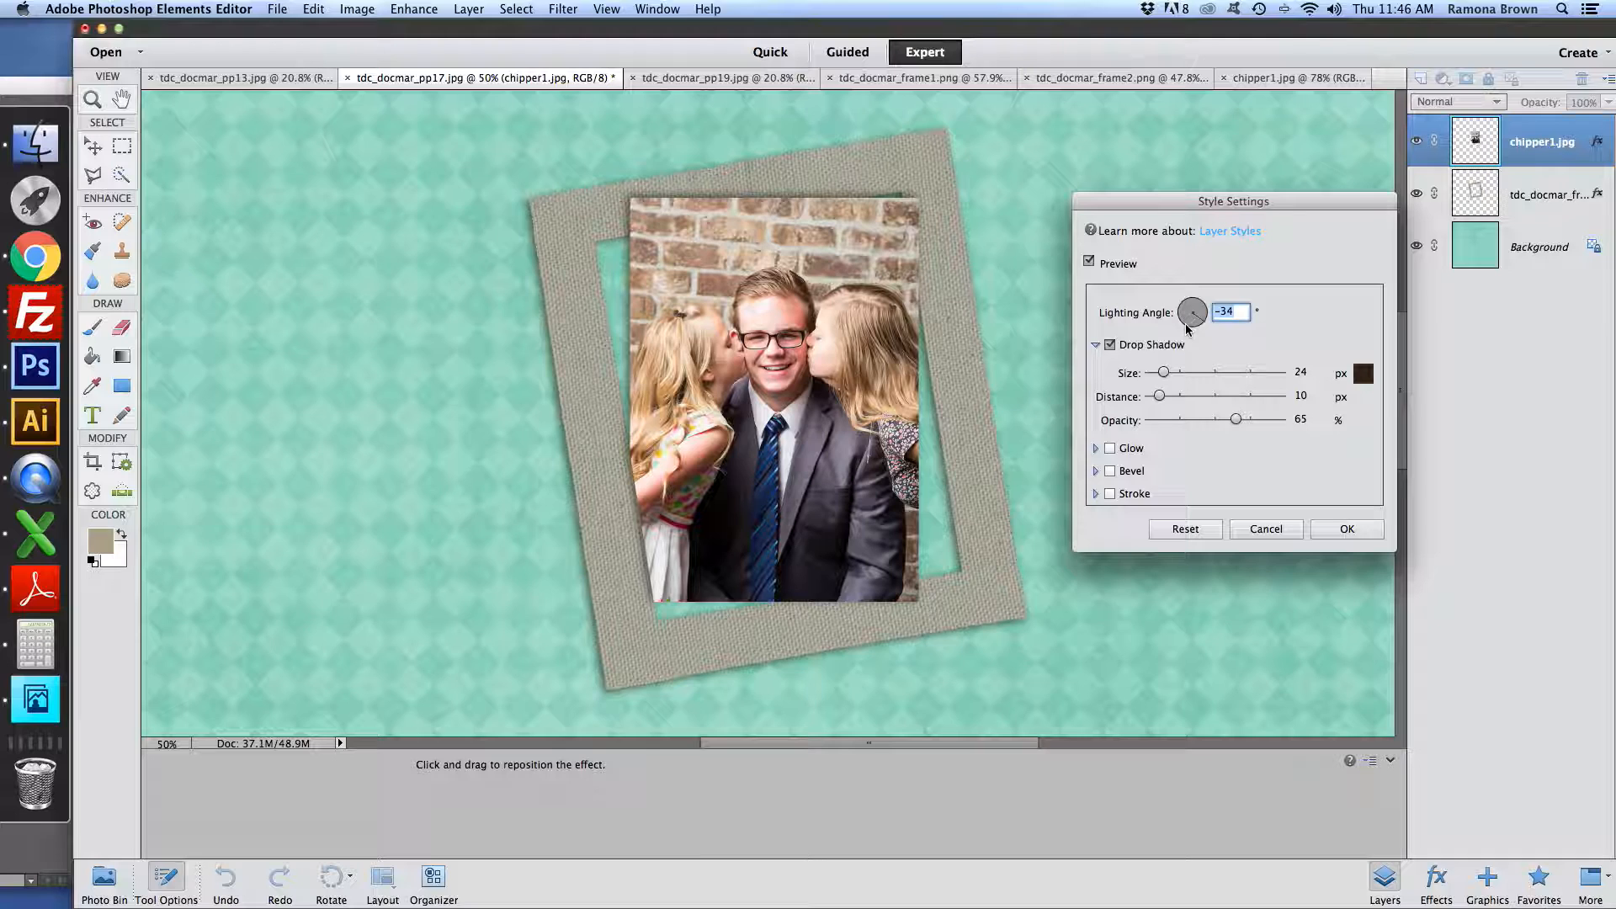
{"action": "left_click", "coordinate": [1191, 328]}
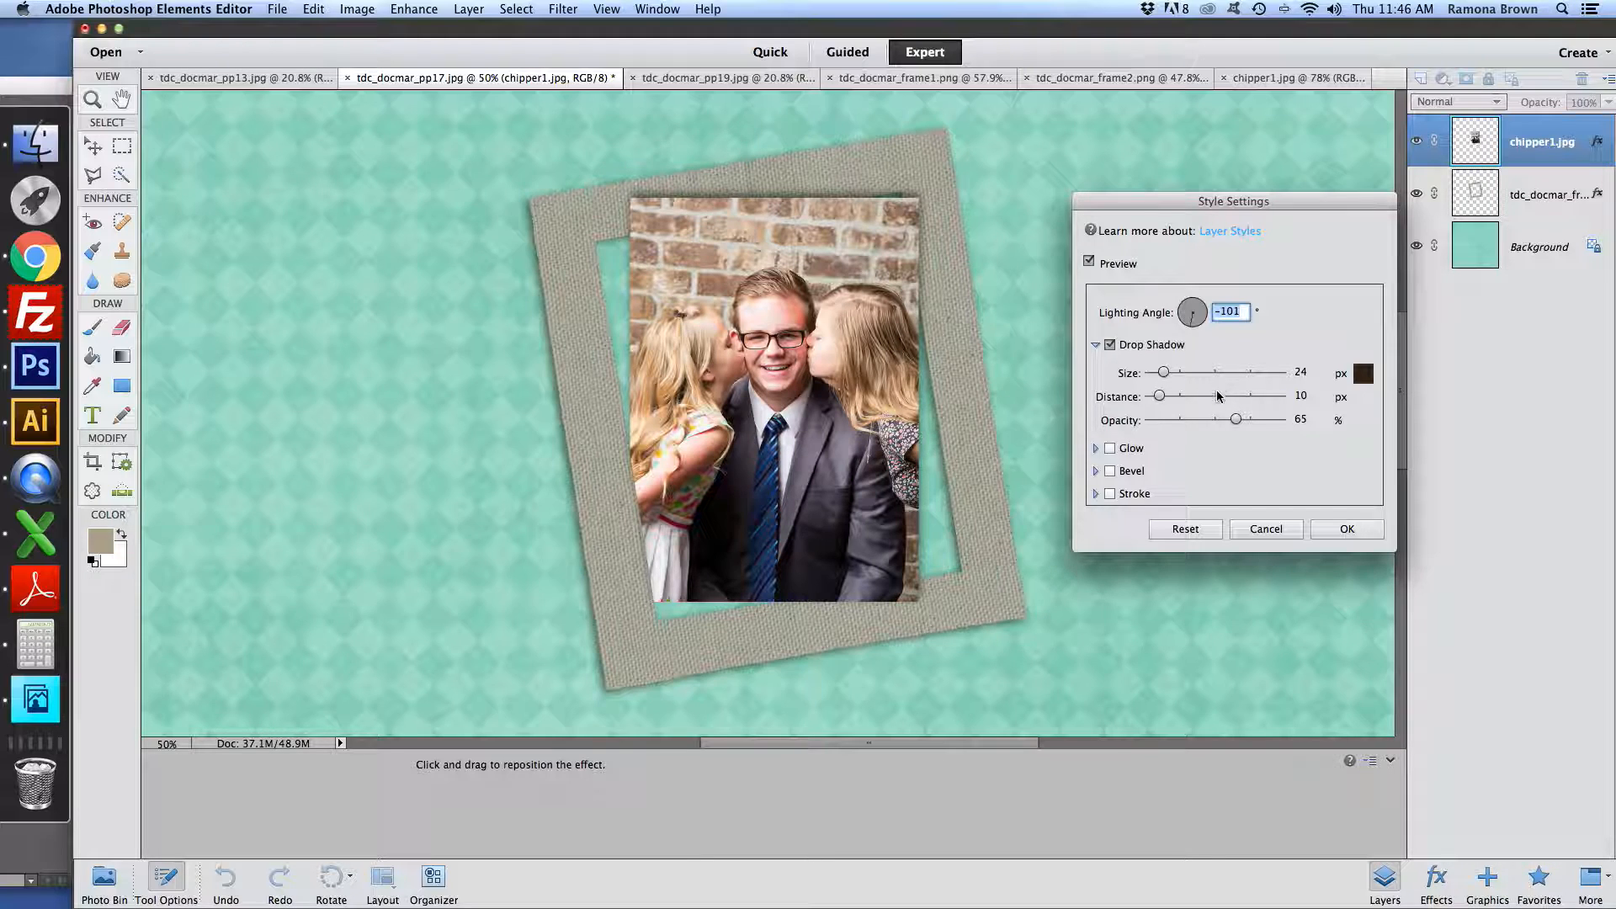
{"action": "left_click", "coordinate": [1346, 530]}
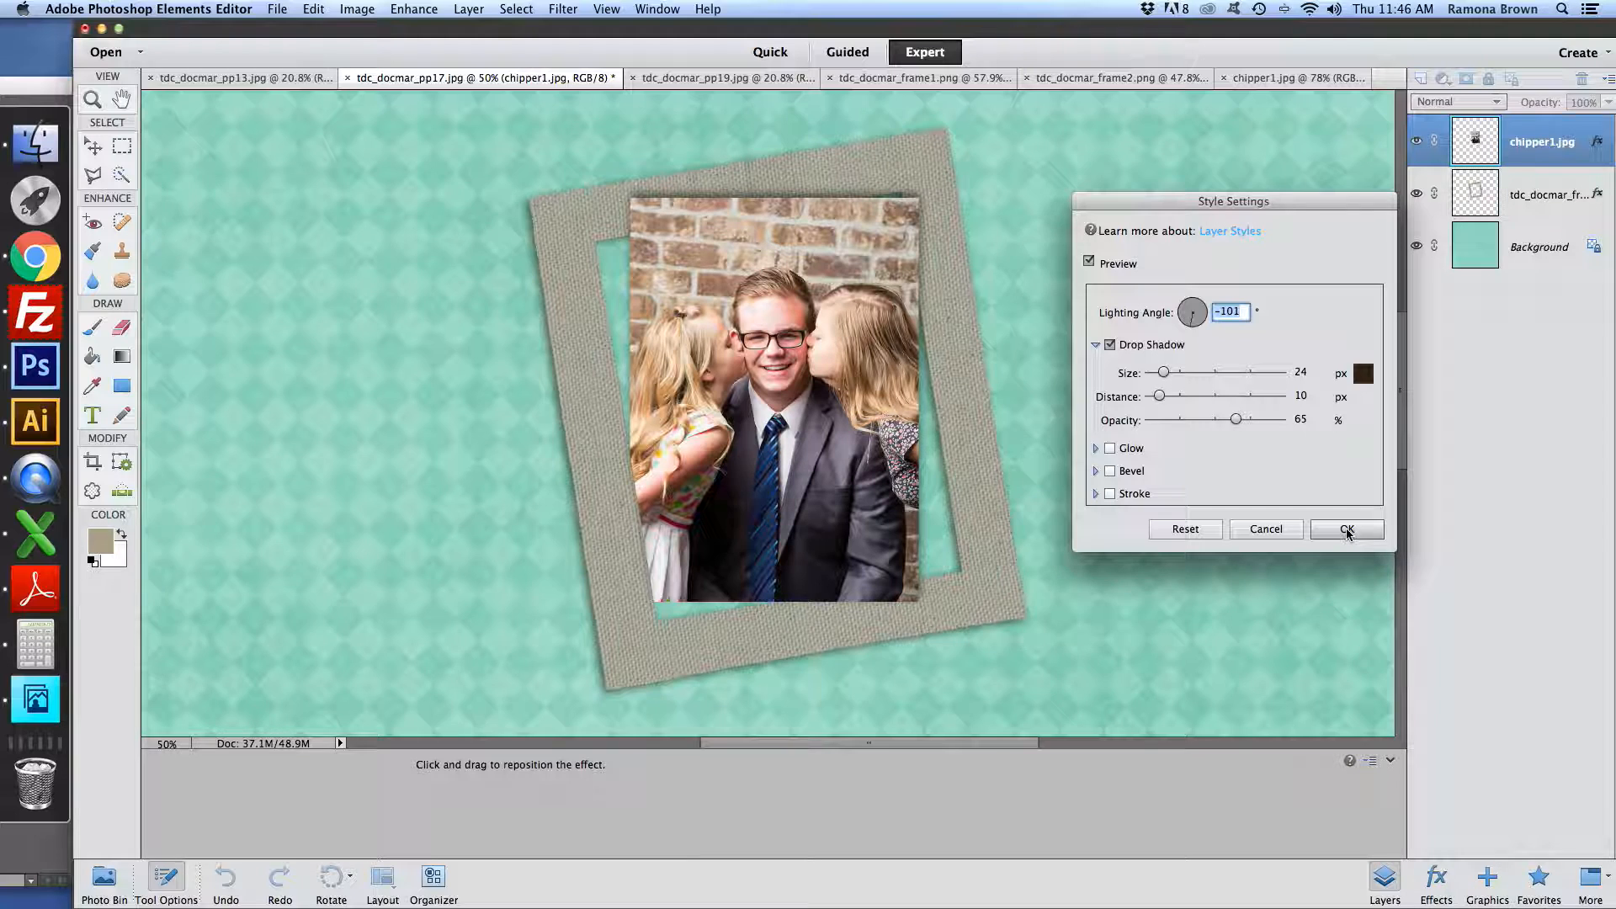
{"action": "left_click", "coordinate": [1347, 531]}
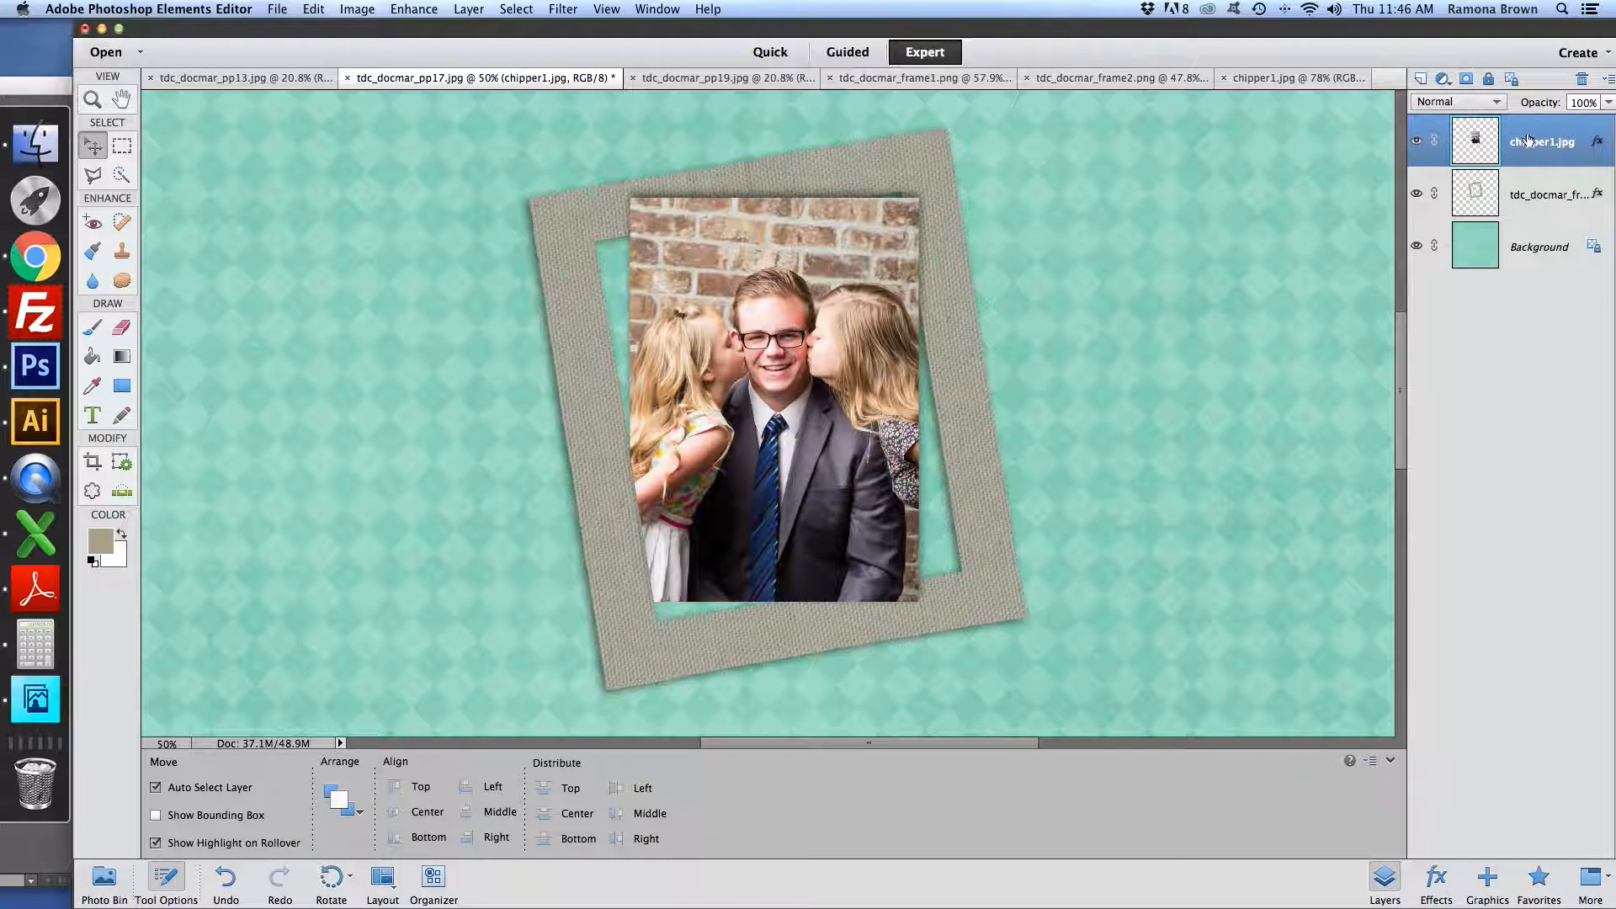
Check the lighting angle in the style settings of the tdc_docmar_frame1.png frame layer
{"action": "left_click", "coordinate": [1512, 189]}
{"action": "double_click", "coordinate": [1598, 195]}
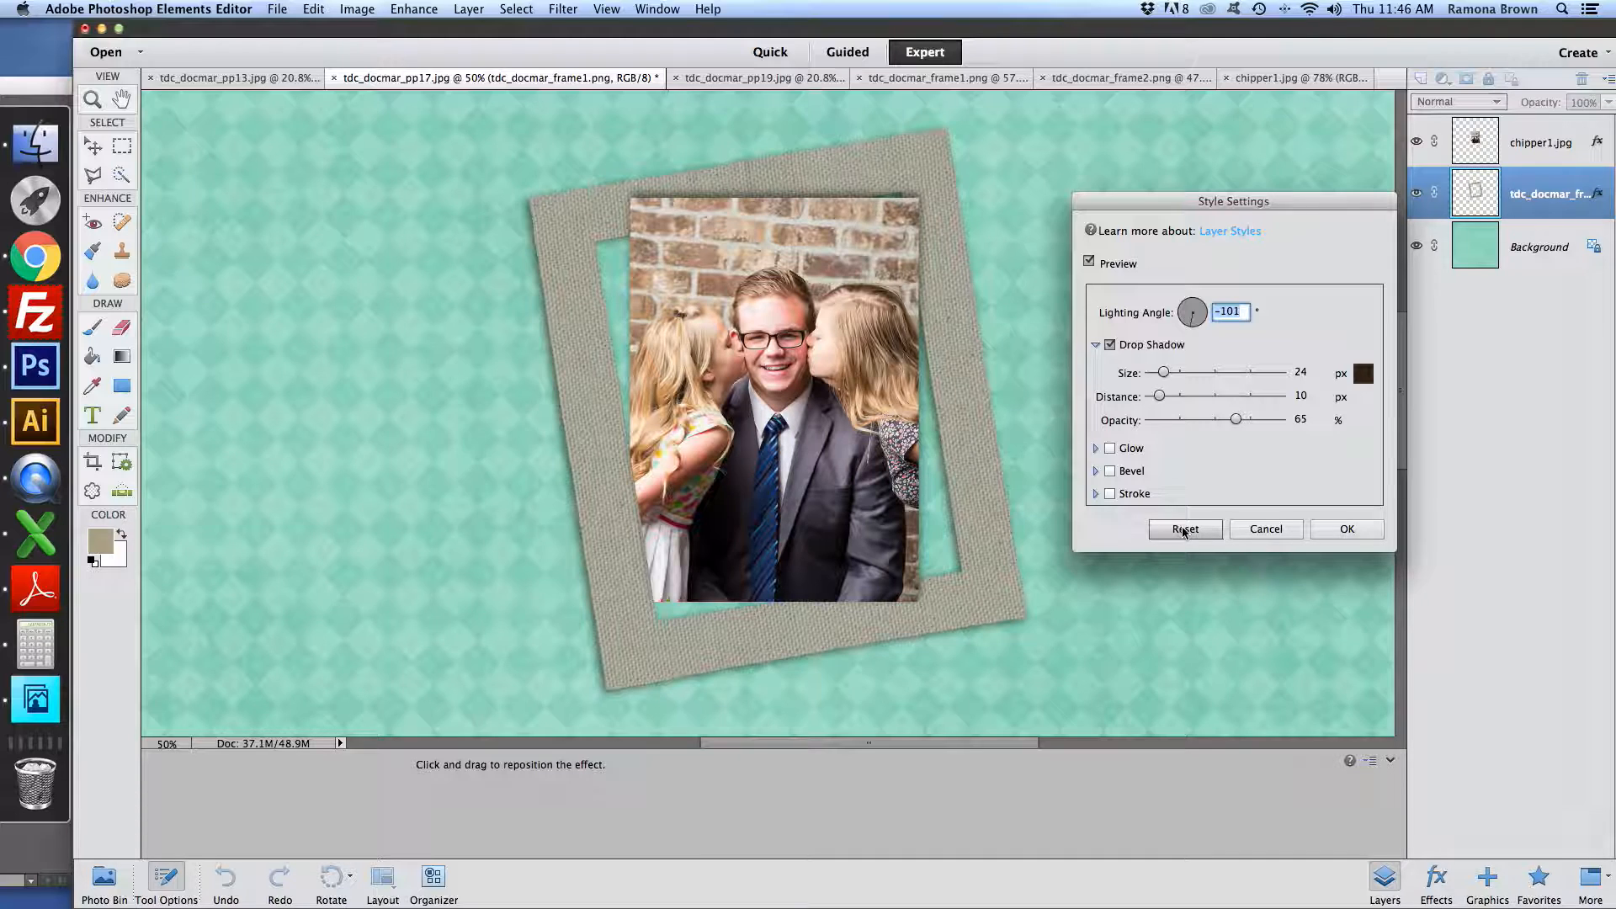
{"action": "left_click", "coordinate": [1338, 528]}
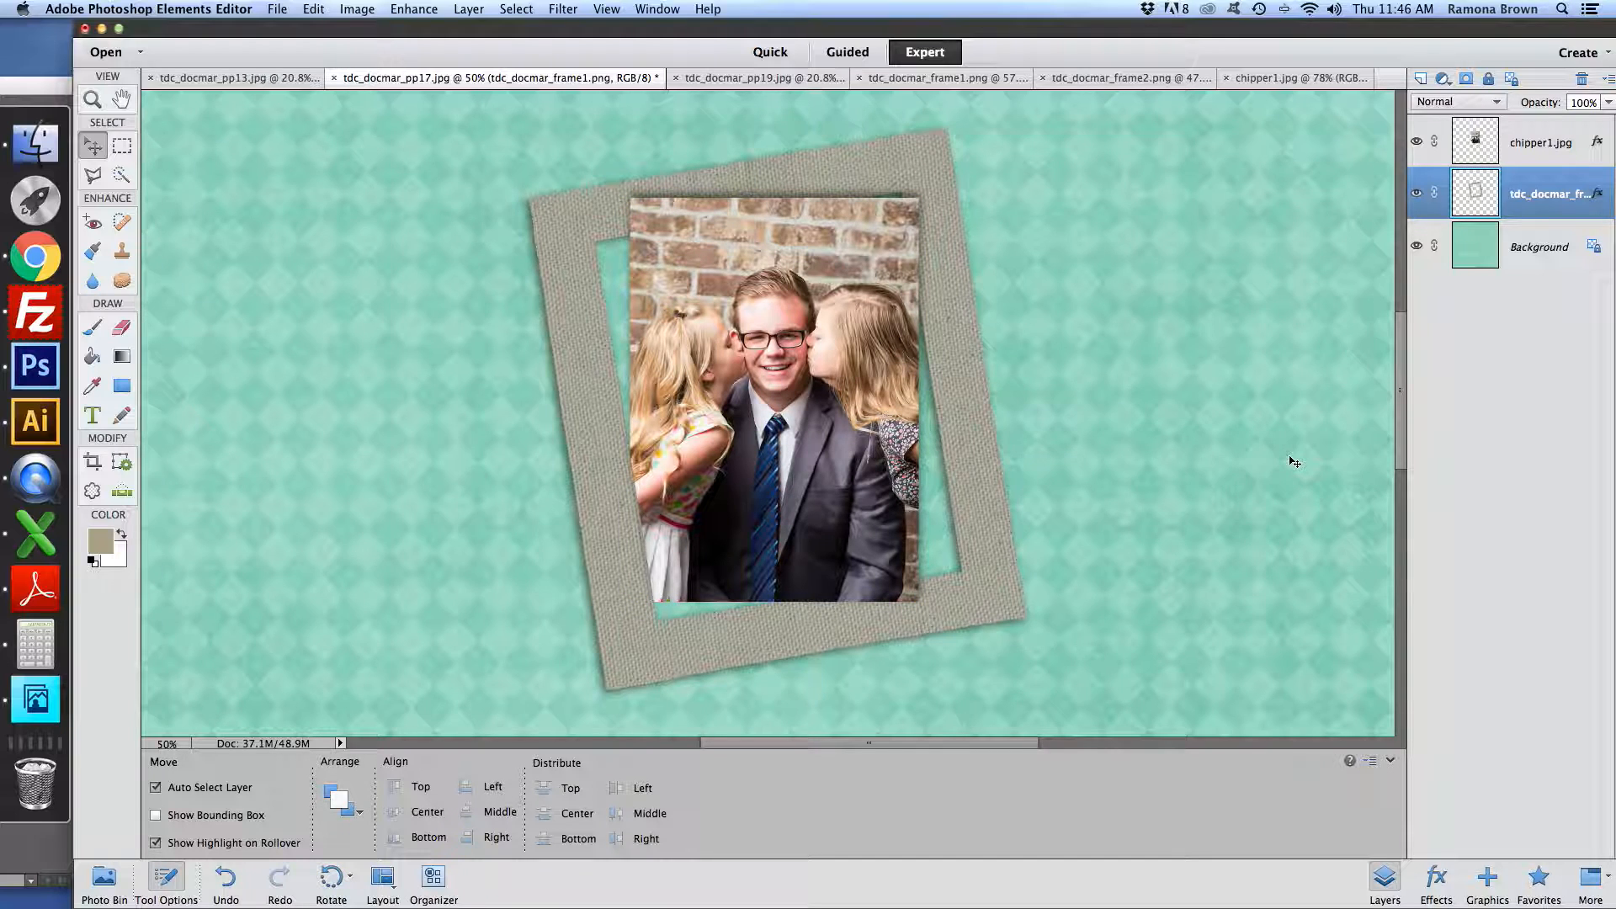
Delete the chipper1.jpg photo and tdc_docmar_frame1.png frame layers together, leaving only the patterned paper background
{"action": "key", "text": "super+minus"}
{"action": "key", "text": "super+minus"}
{"action": "key", "text": "super+minus"}
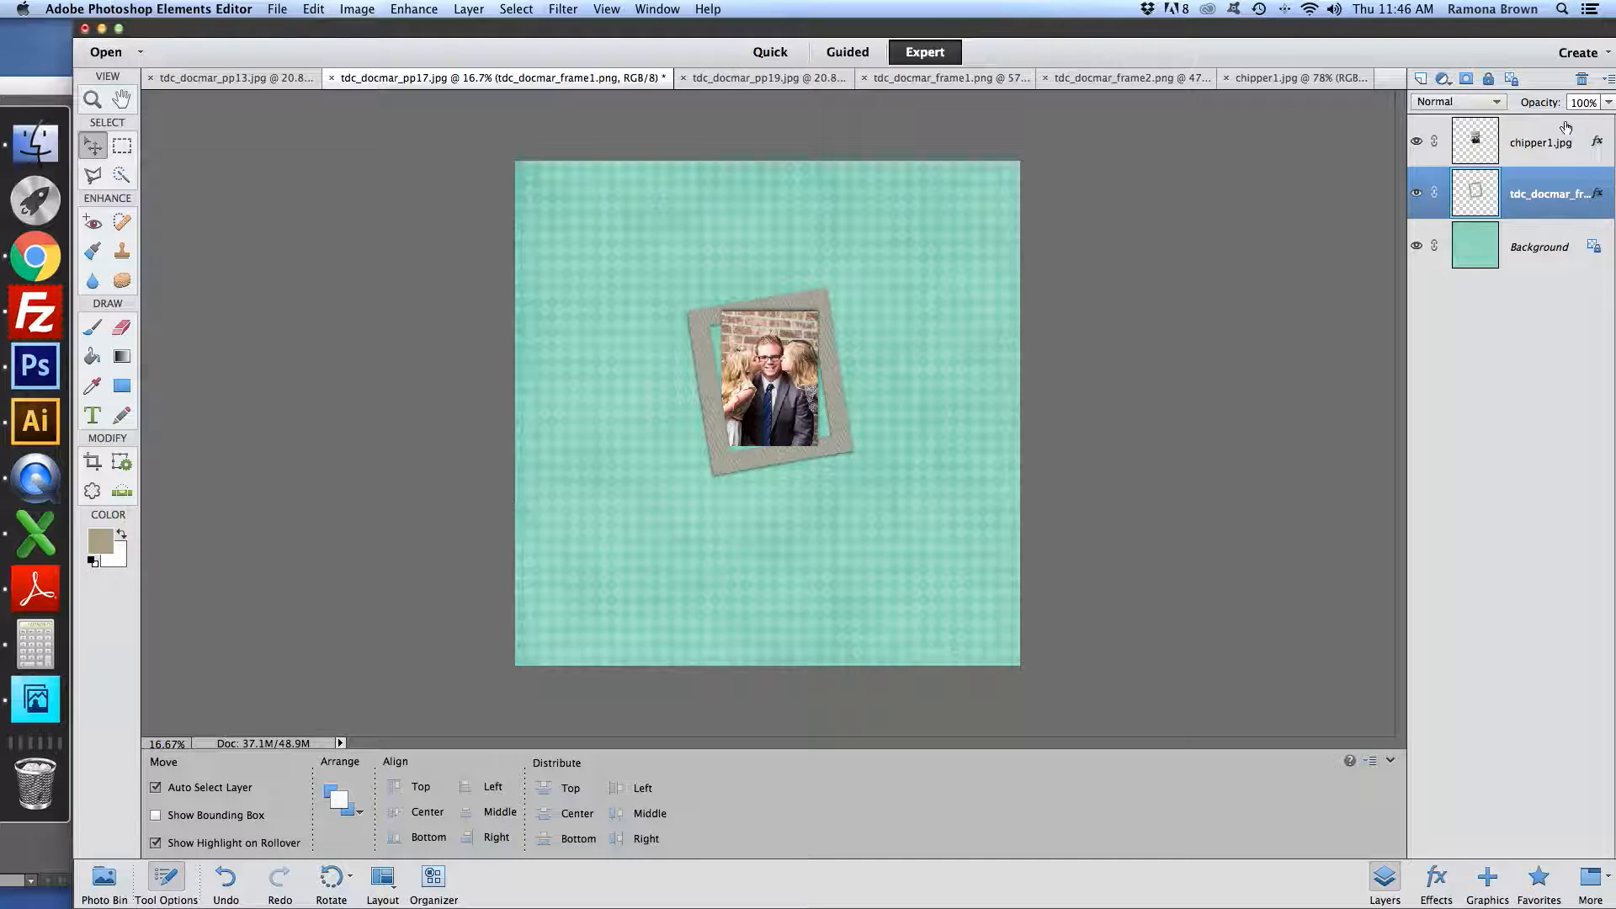
{"action": "left_click", "coordinate": [1547, 142], "text": "shift"}
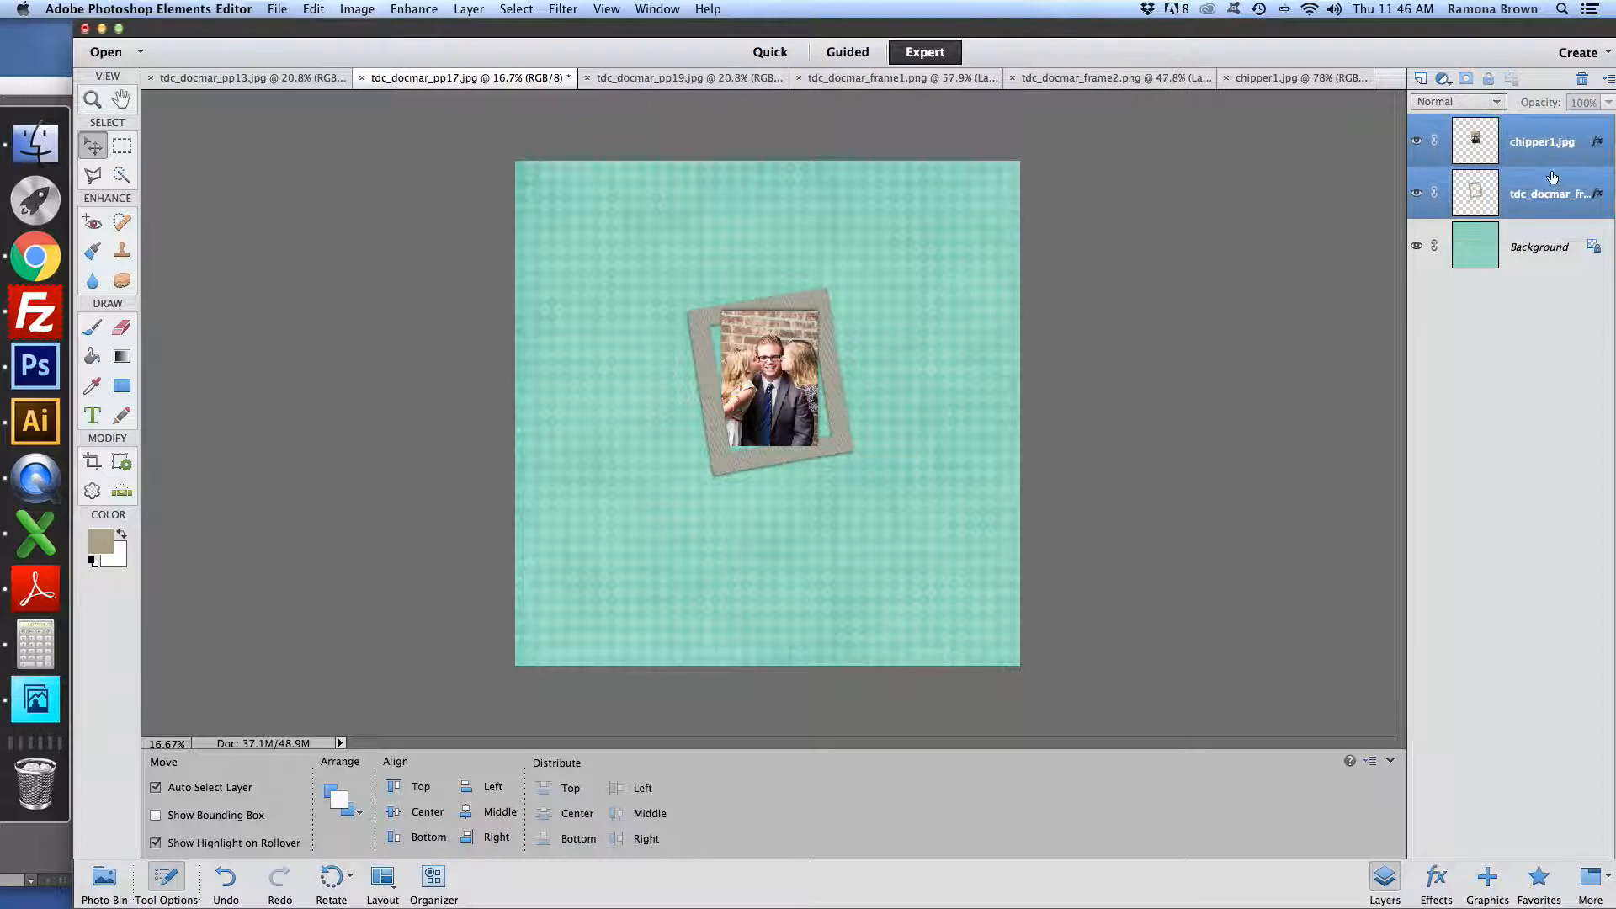
{"action": "left_click_drag", "start_coordinate": [1559, 142], "coordinate": [1576, 78]}
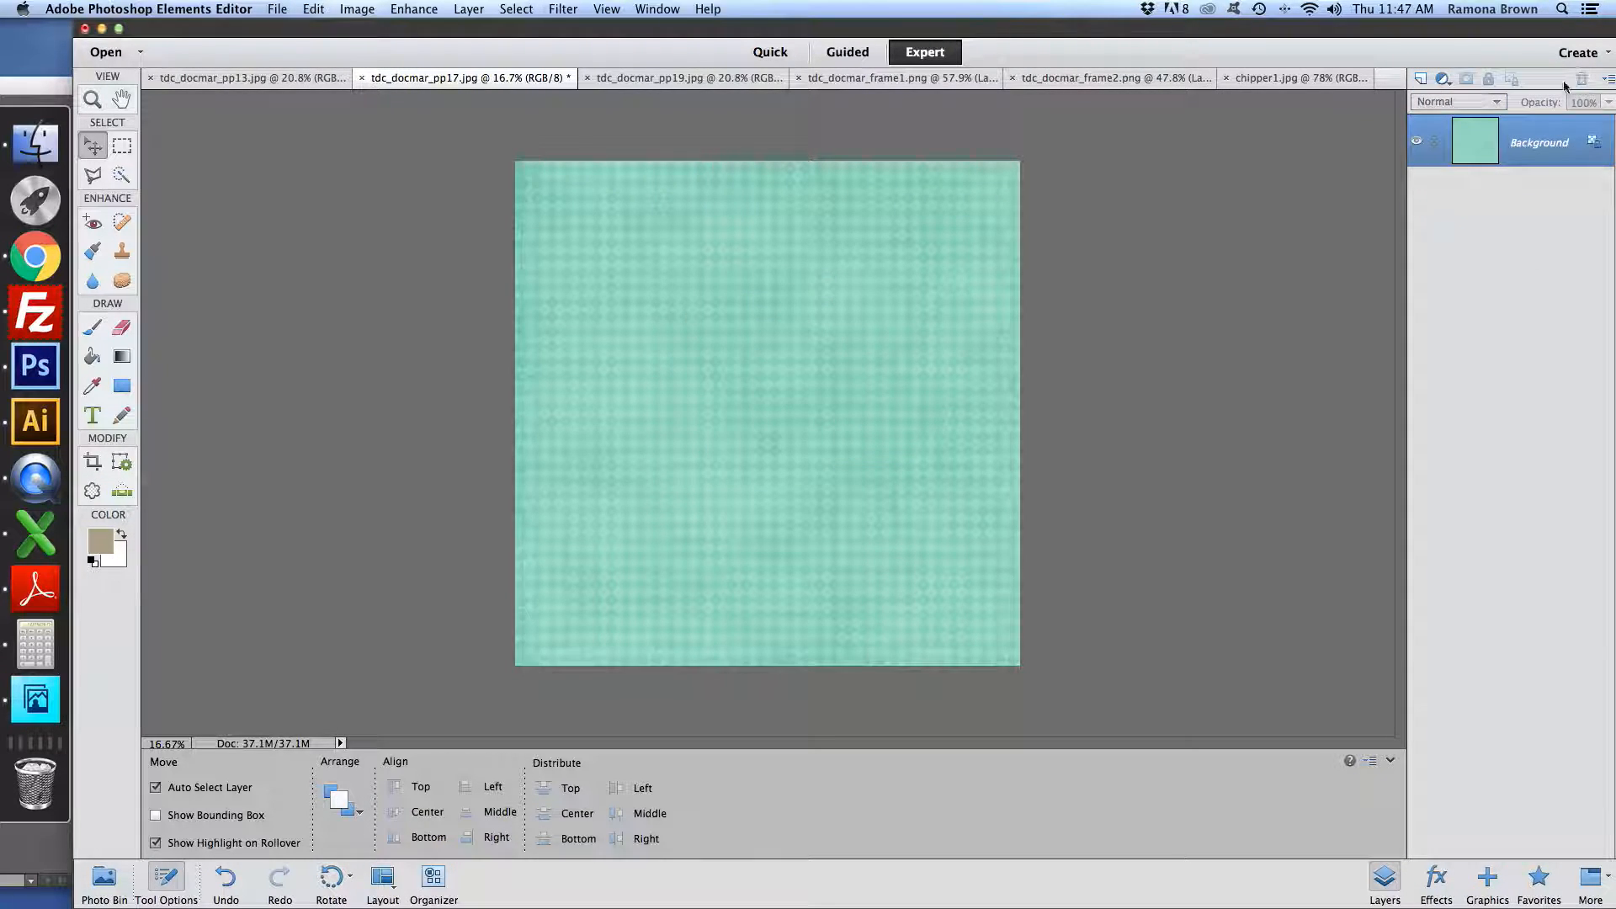
Place the chipper1.jpg photo on the tdc_docmar_pp17.jpg paper, with the tdc_docmar_frame2.png frame on a layer above it
{"action": "left_click", "coordinate": [105, 879]}
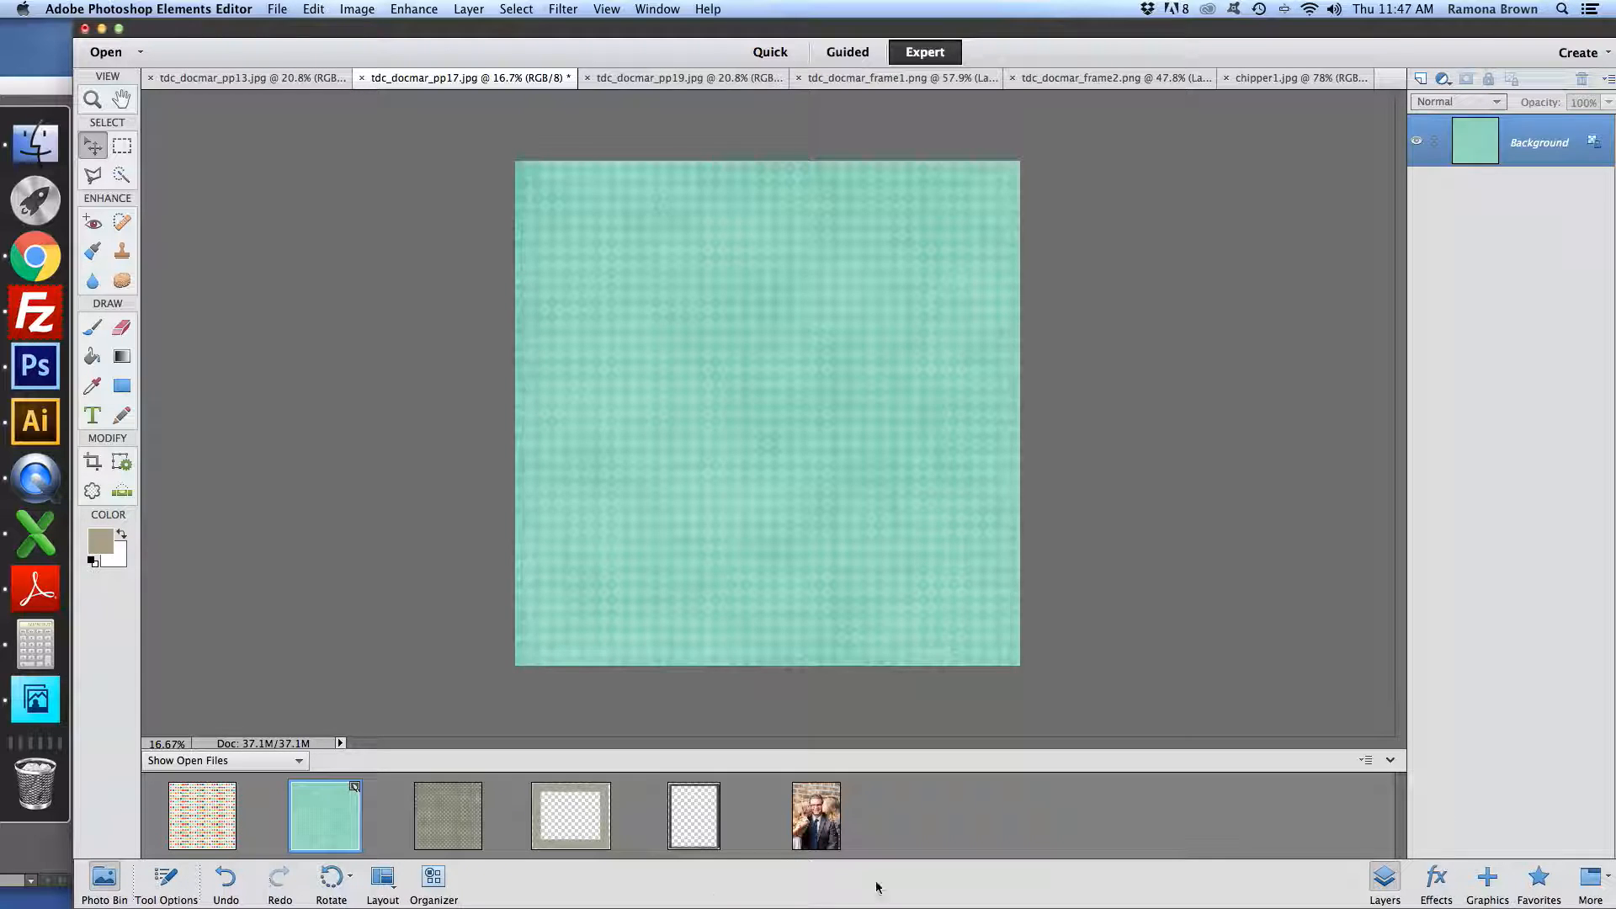
{"action": "left_click", "coordinate": [811, 814]}
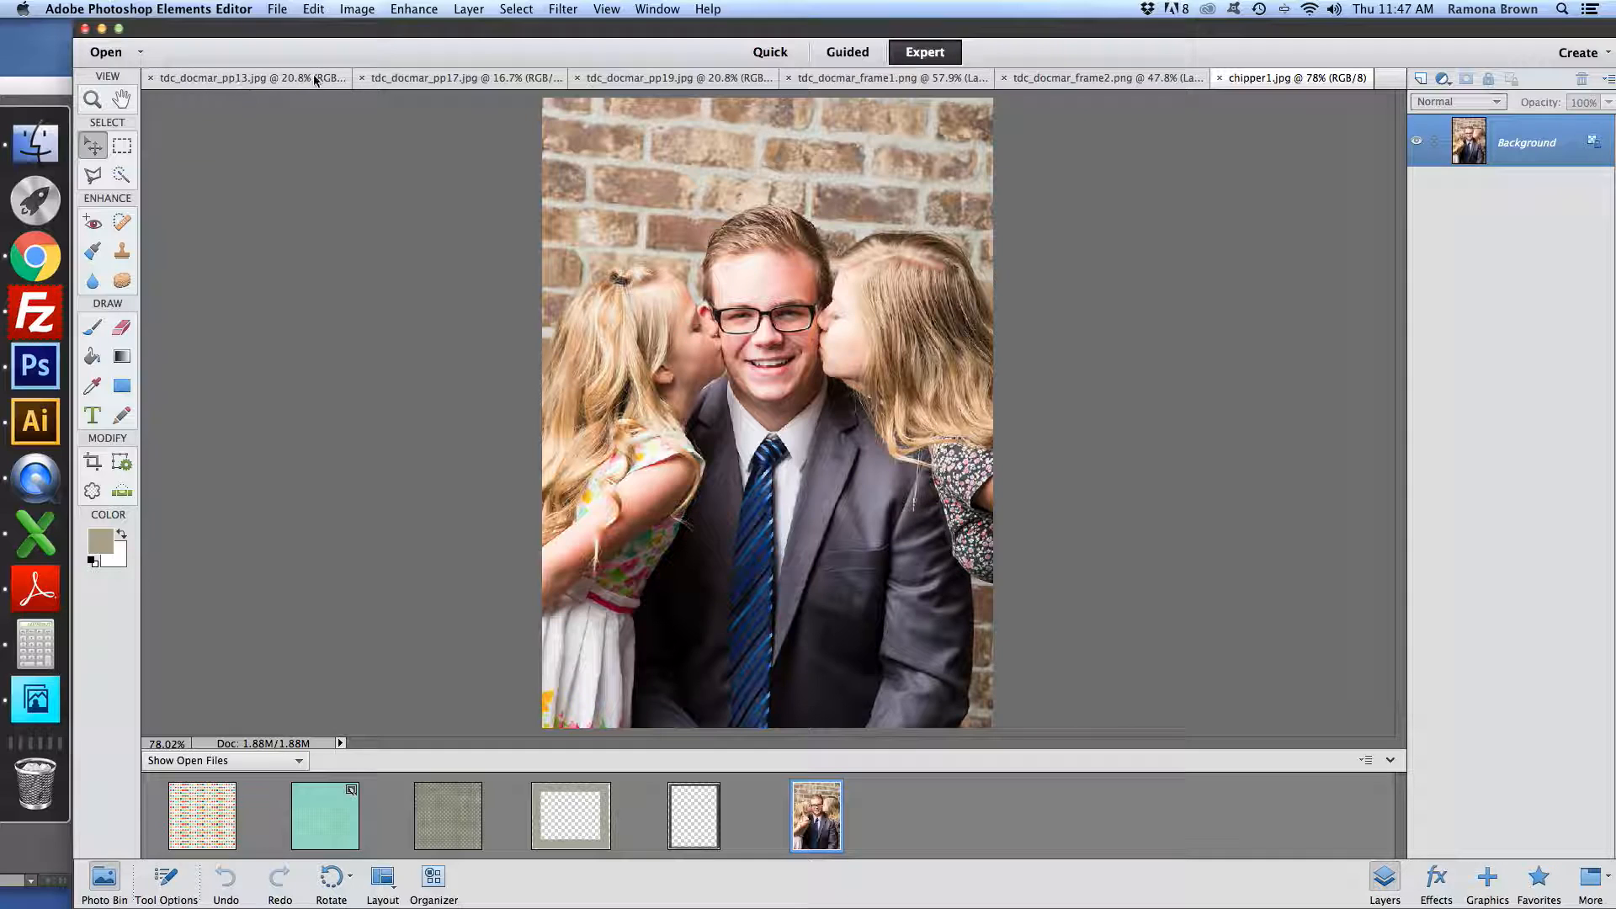
{"action": "left_click", "coordinate": [322, 808]}
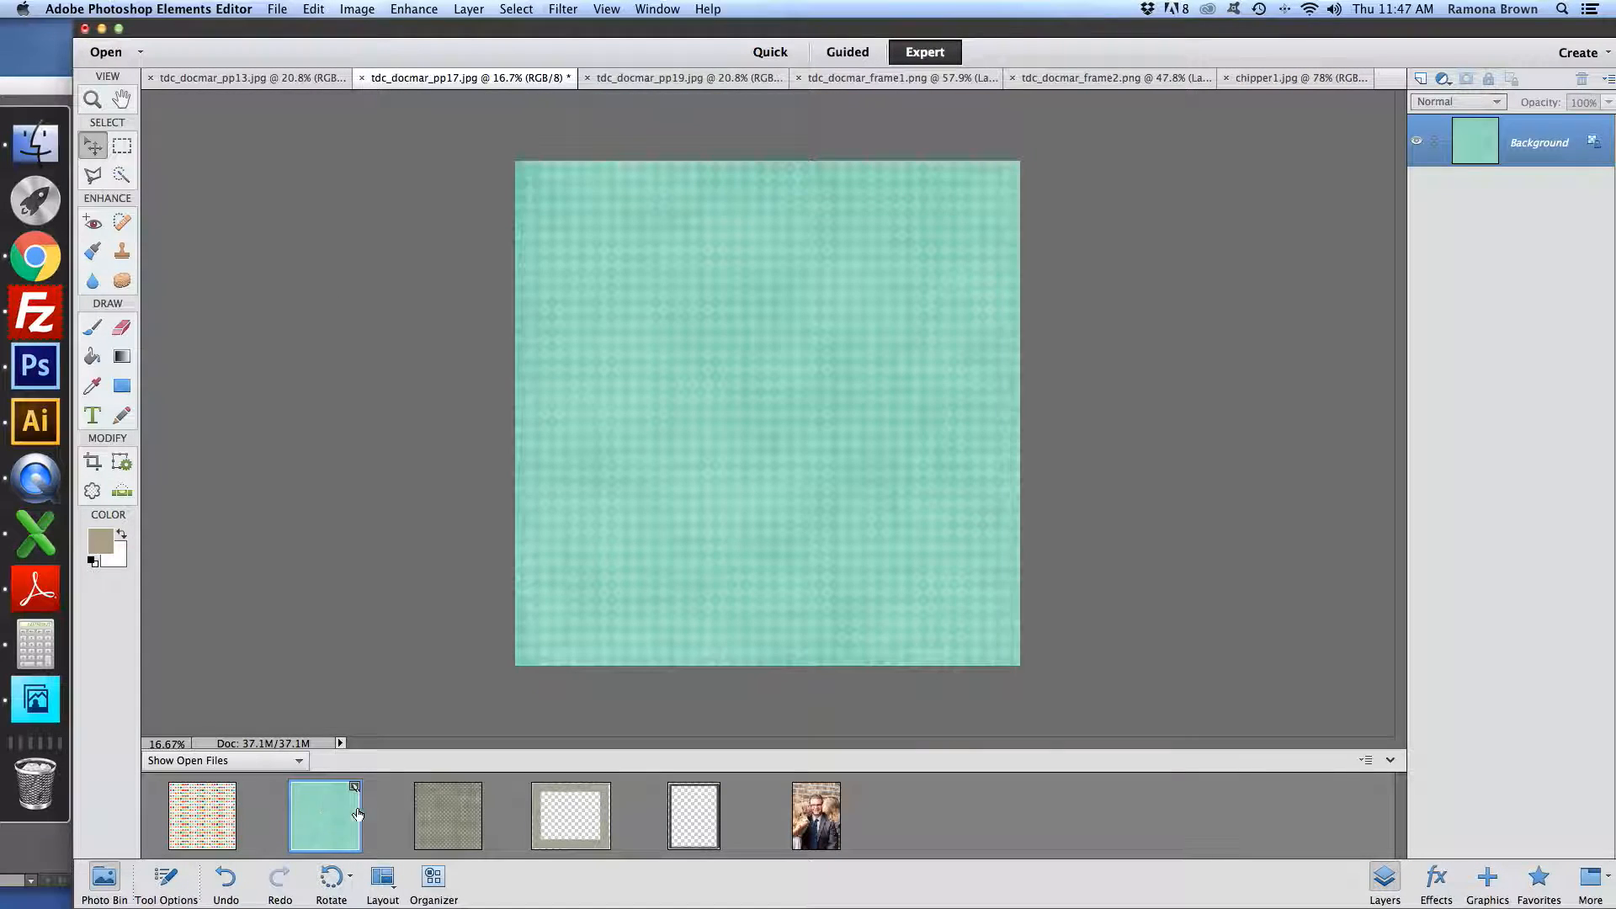
{"action": "left_click_drag", "start_coordinate": [813, 820], "coordinate": [772, 448]}
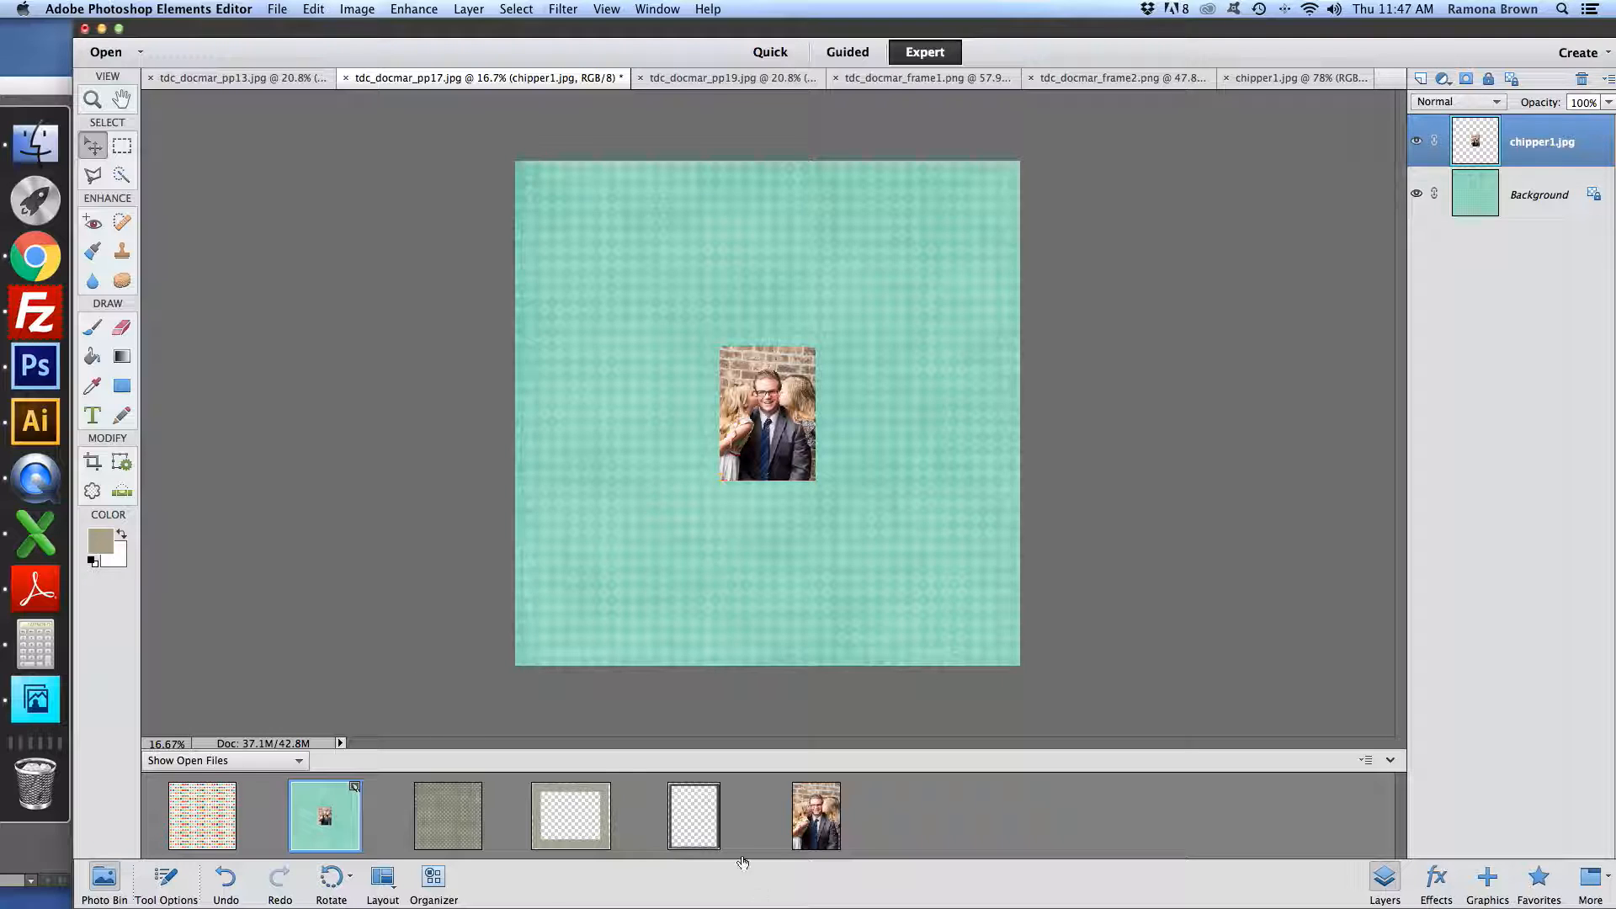
{"action": "left_click_drag", "start_coordinate": [702, 833], "coordinate": [768, 444]}
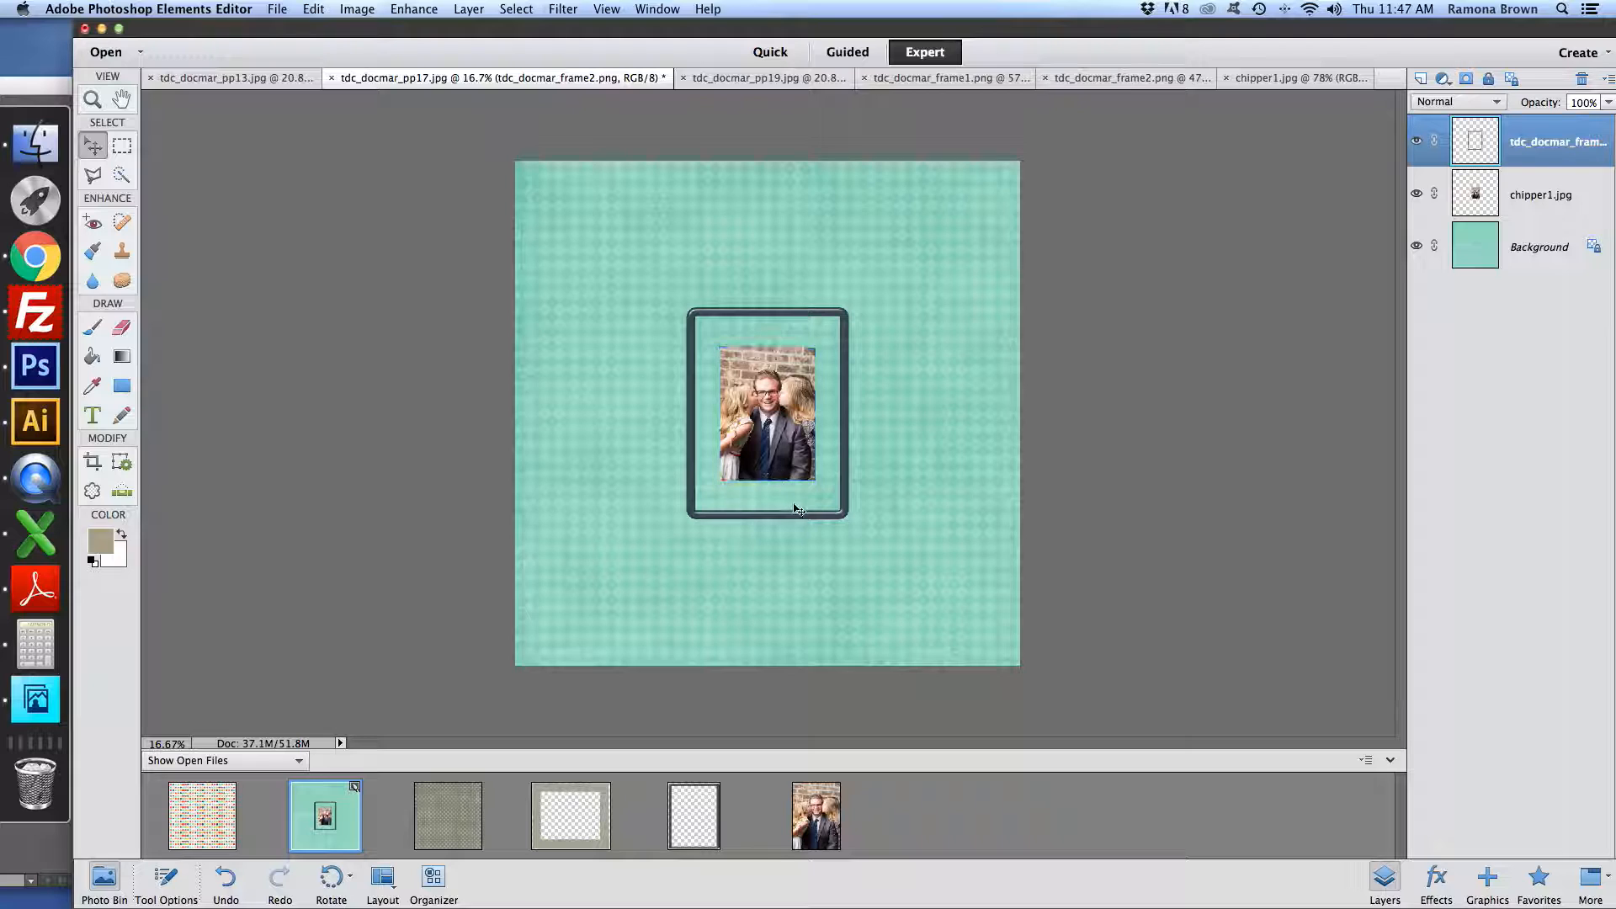
Show the bounding box and scale the dark frame proportionally to about 59.68%, fitting it over the photo
{"action": "left_click", "coordinate": [166, 880]}
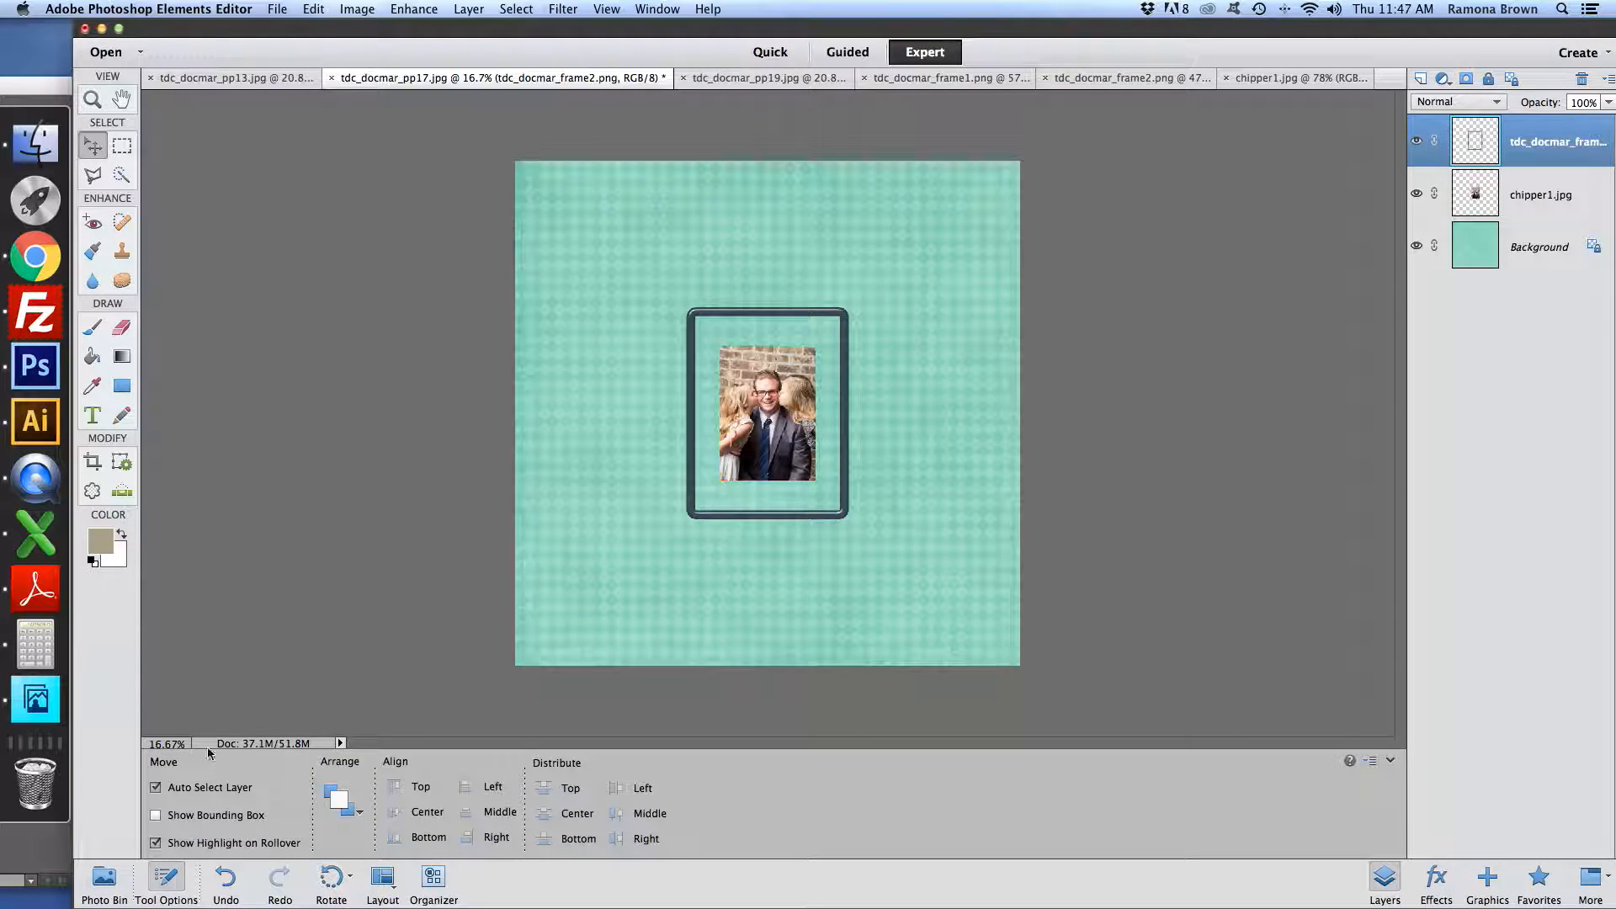
{"action": "left_click", "coordinate": [155, 816]}
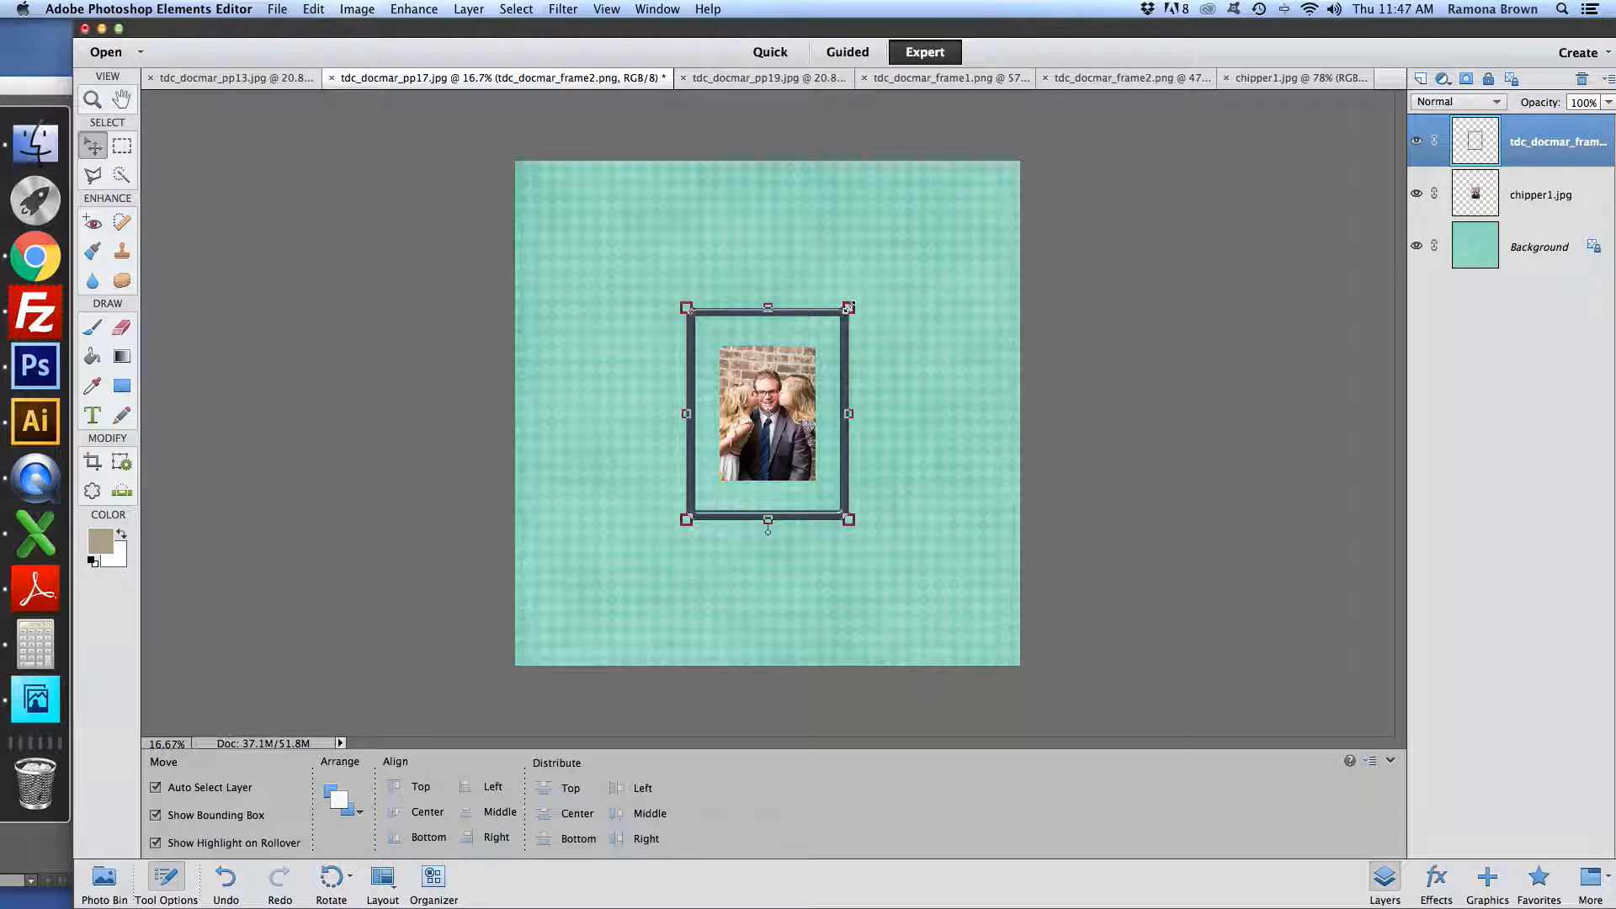
{"action": "left_click", "coordinate": [849, 307]}
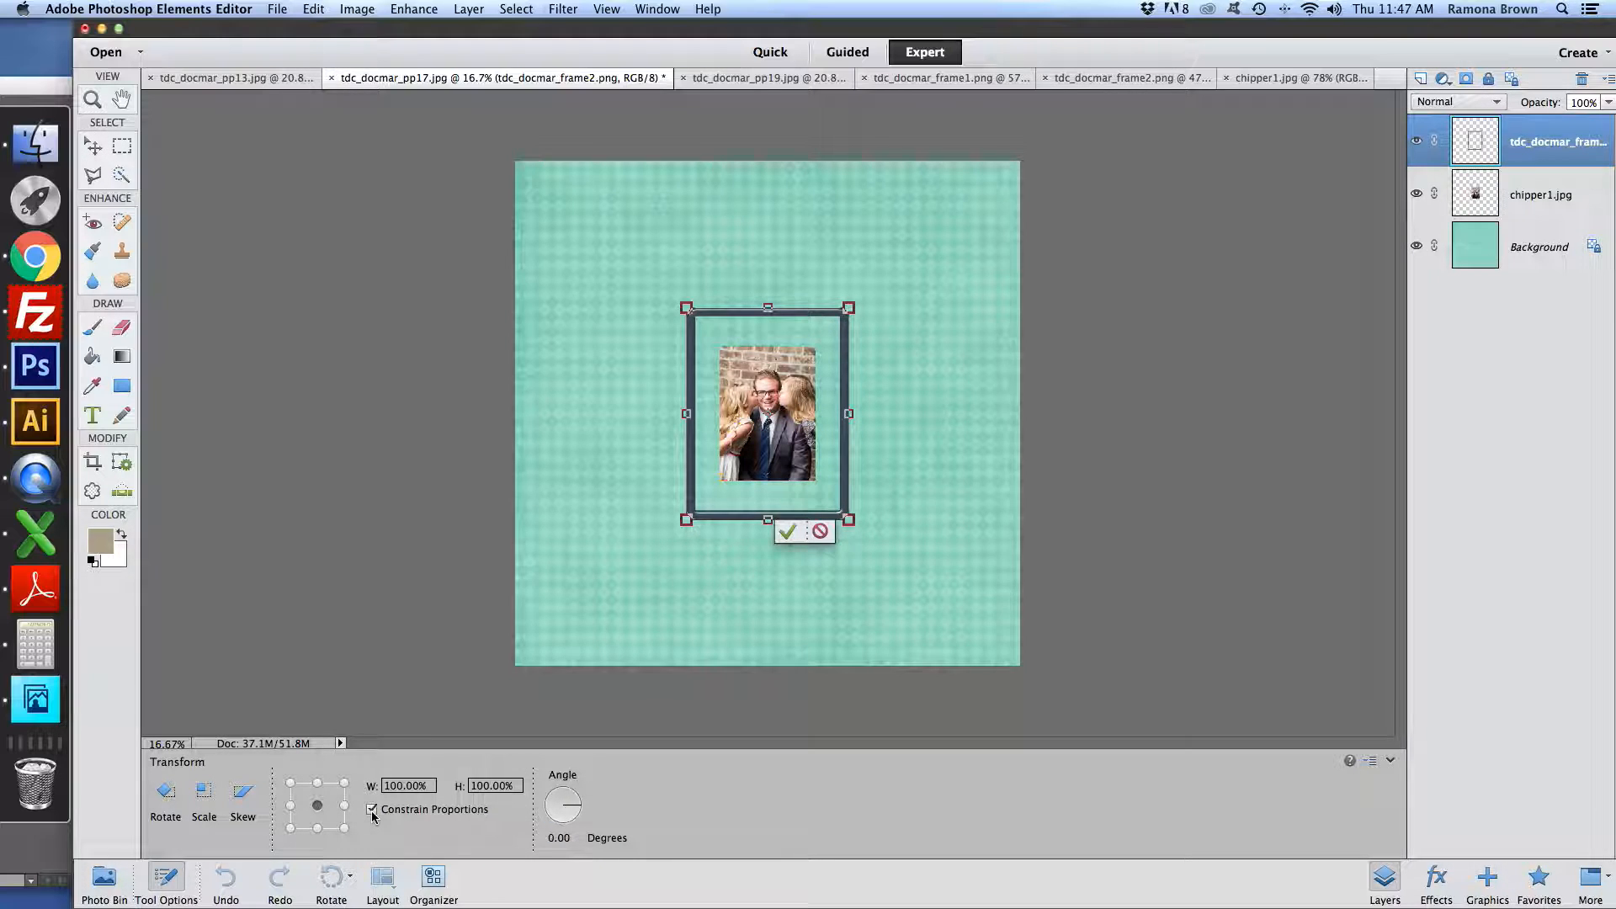
{"action": "left_click_drag", "start_coordinate": [849, 308], "coordinate": [817, 347]}
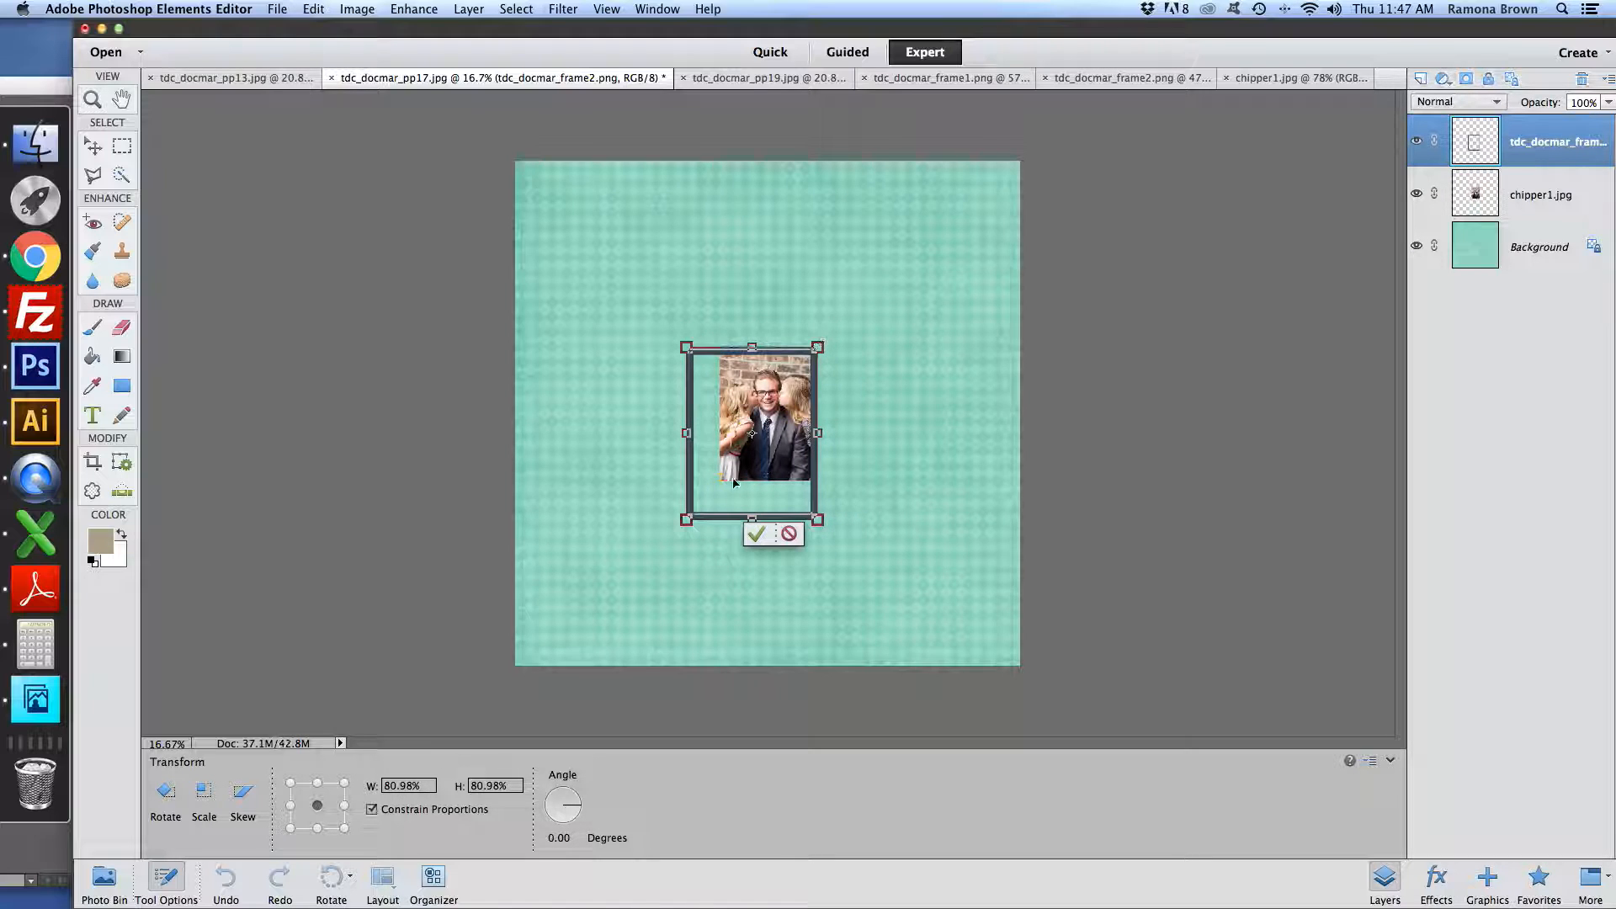
{"action": "left_click_drag", "start_coordinate": [687, 519], "coordinate": [728, 483]}
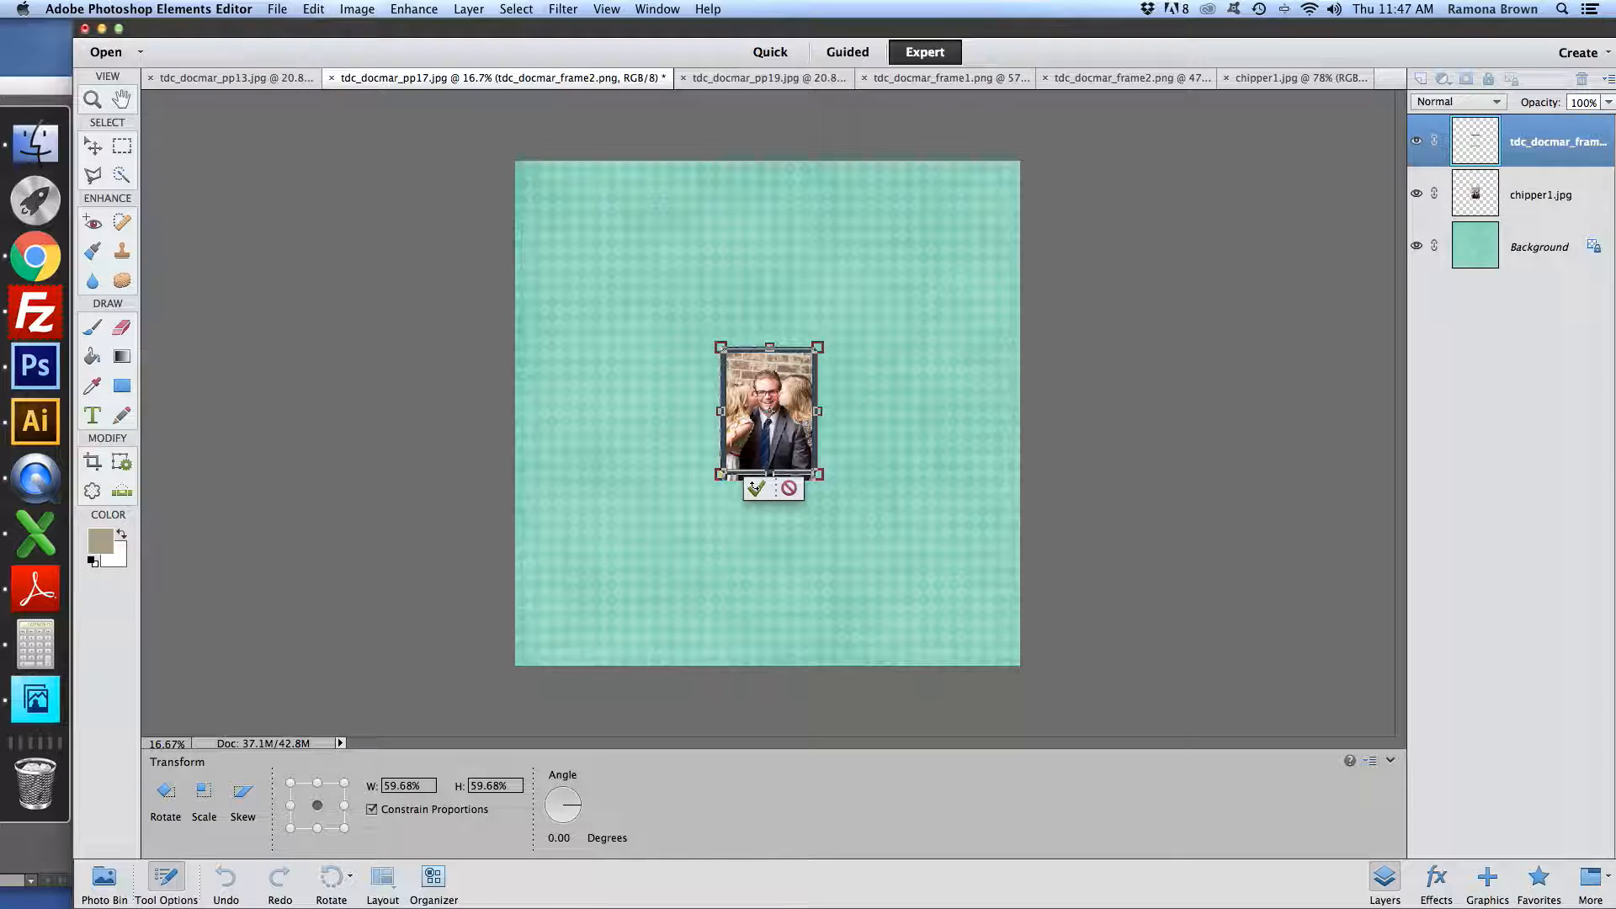
{"action": "left_click", "coordinate": [756, 489]}
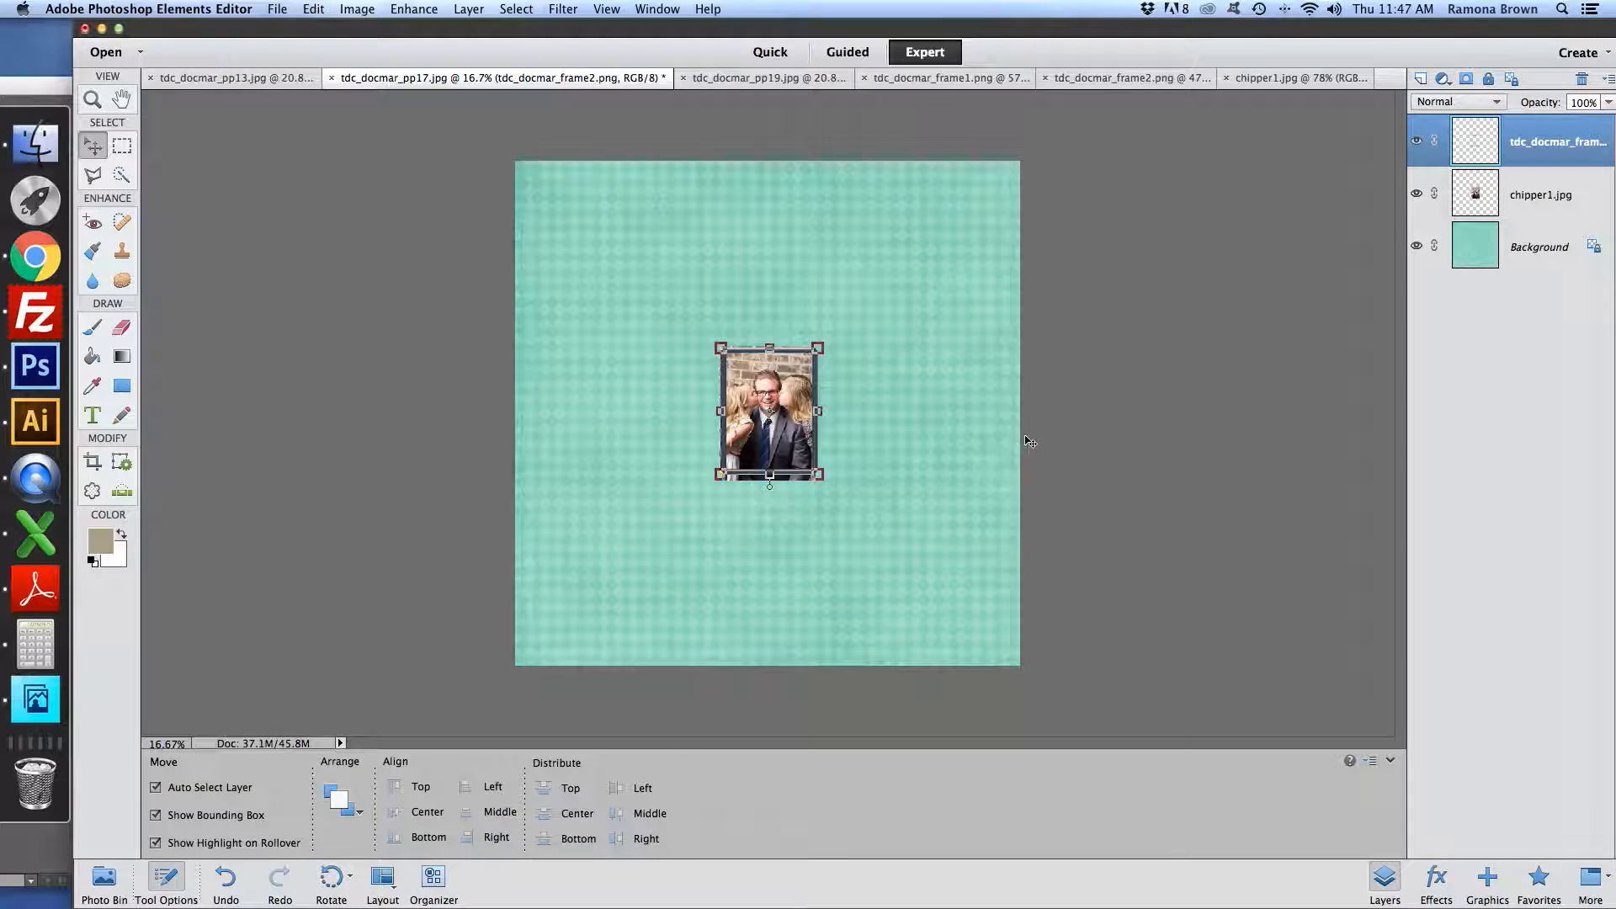
Hide the bounding box and move the dark frame slightly down and right over the photo
{"action": "key", "text": "super+equal"}
{"action": "key", "text": "super+equal"}
{"action": "key", "text": "super+equal"}
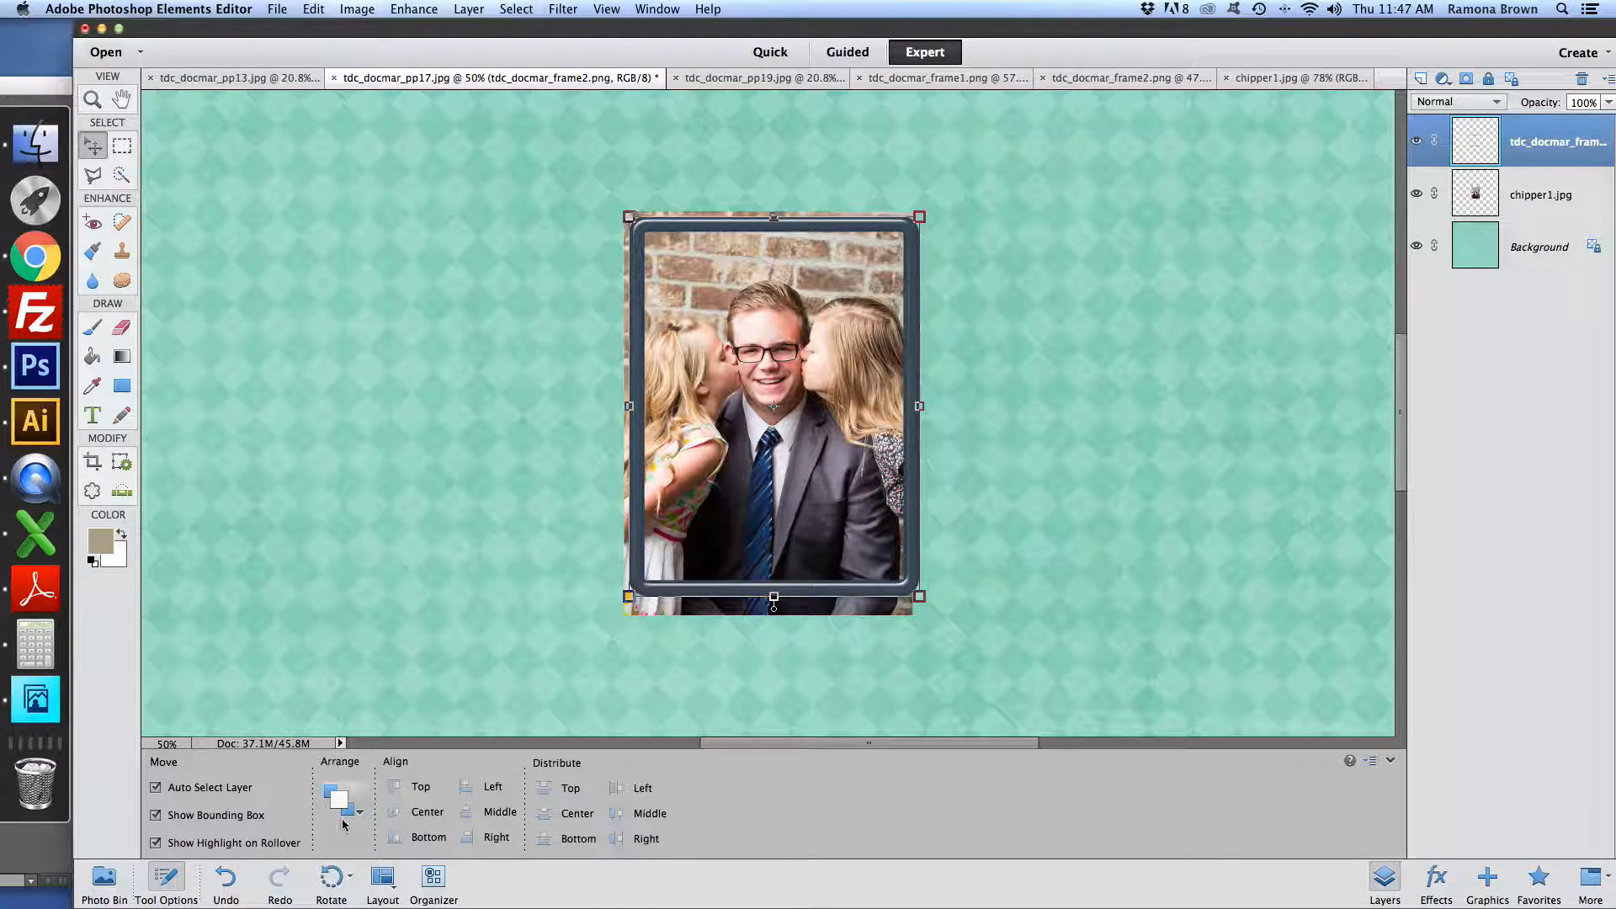
{"action": "left_click", "coordinate": [155, 815]}
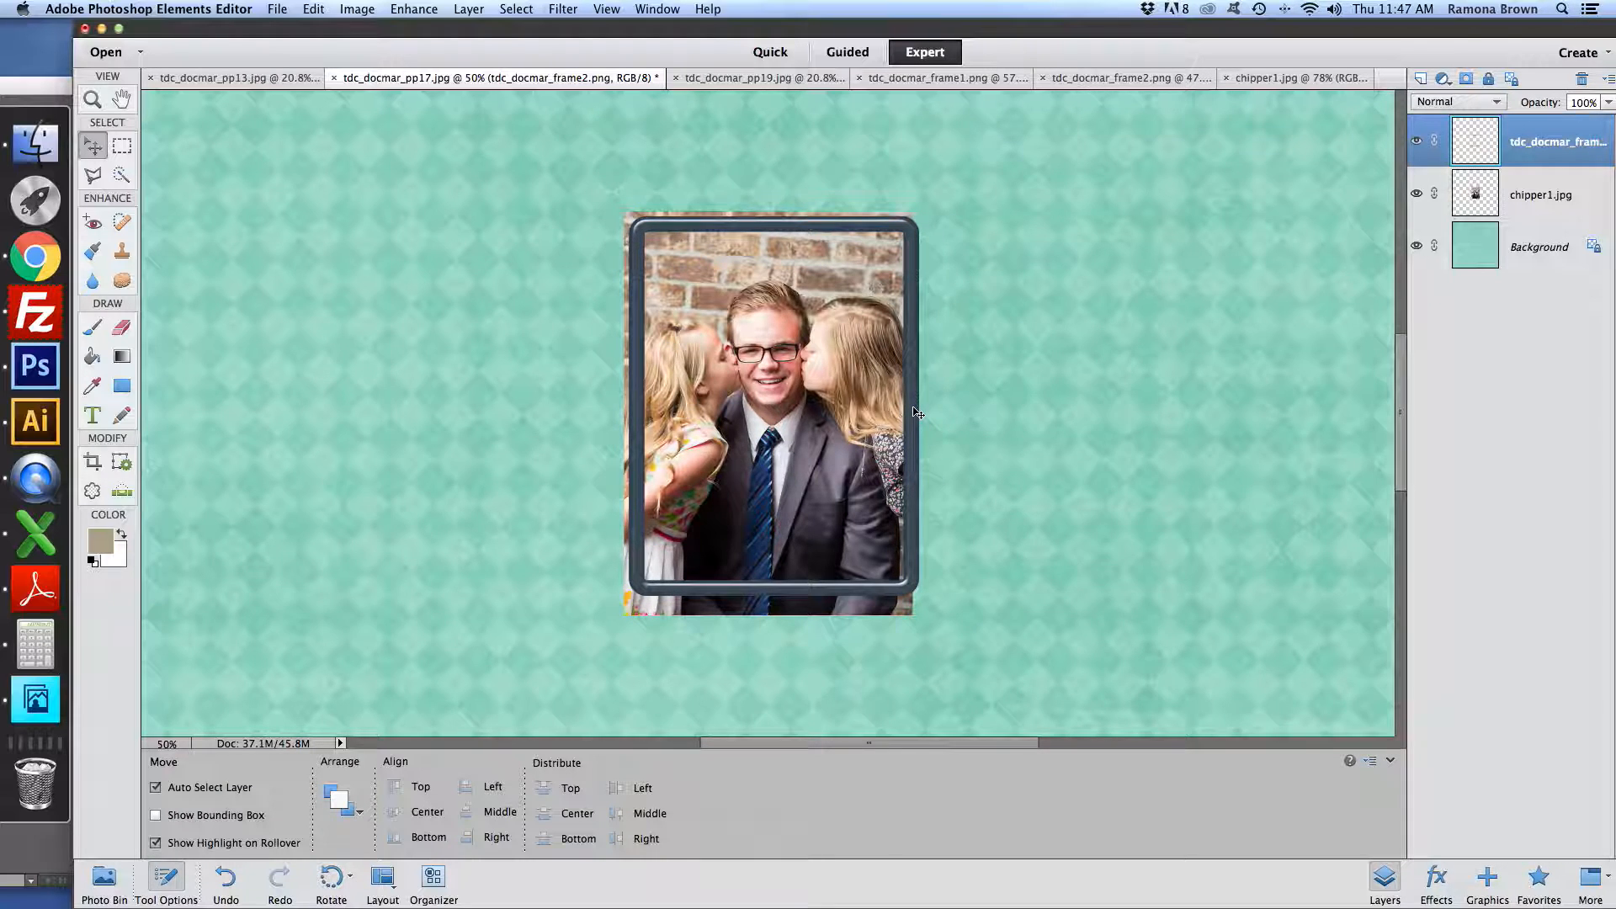
{"action": "left_click_drag", "start_coordinate": [914, 407], "coordinate": [919, 412]}
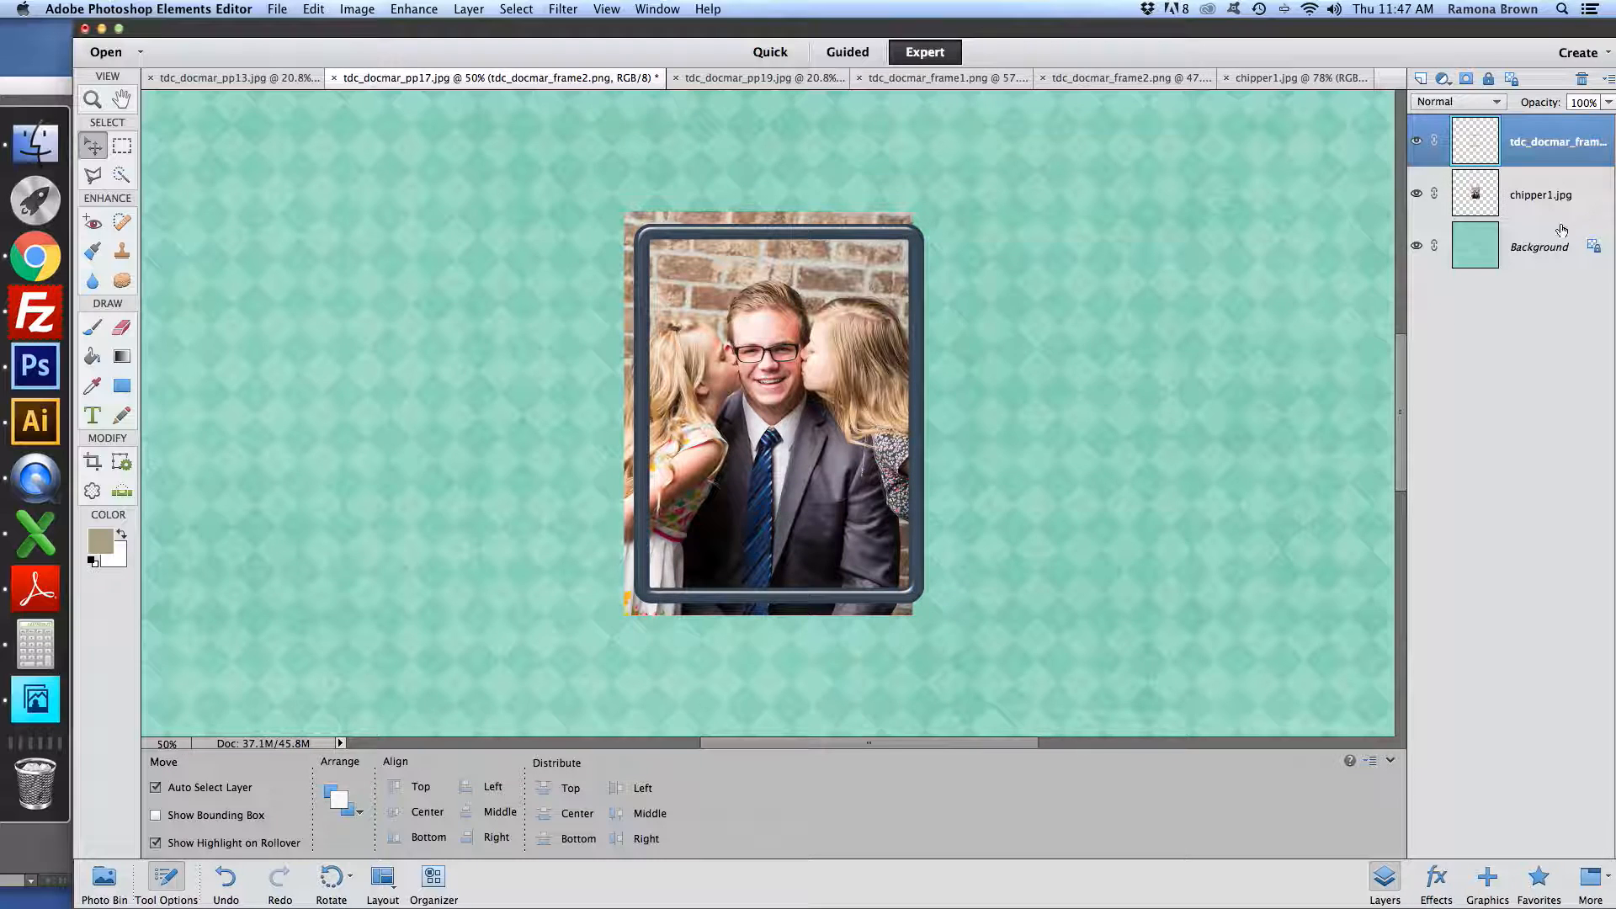
Draw an unconstrained rectangle shape matching the dark frame's size on a layer between the Background and the photo
{"action": "left_click", "coordinate": [1530, 242]}
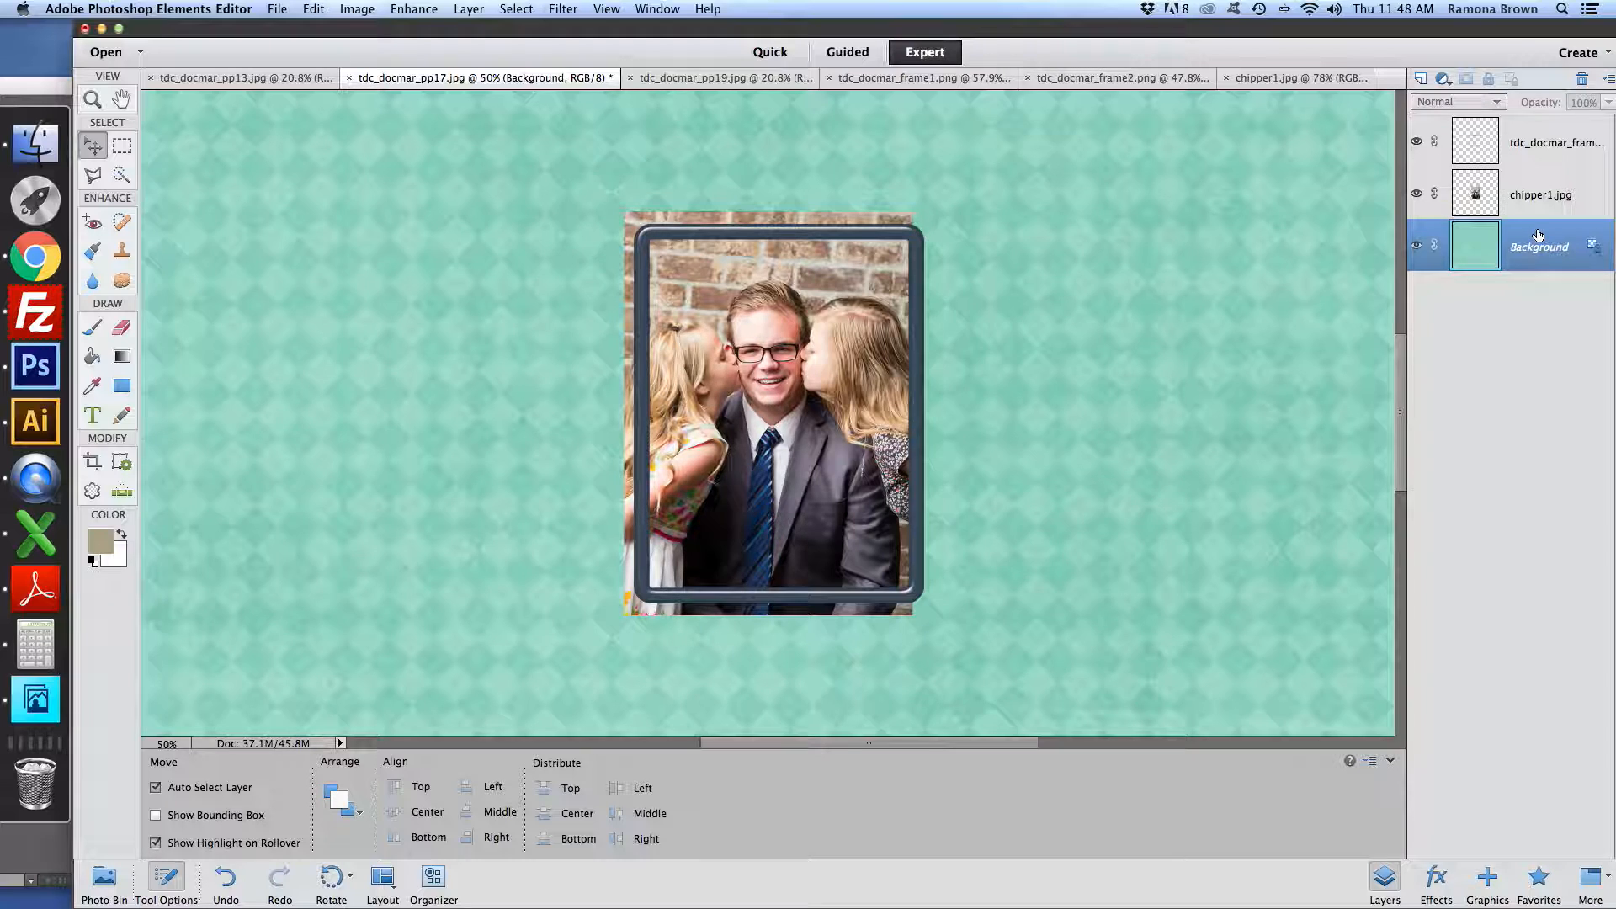
{"action": "left_click", "coordinate": [122, 387]}
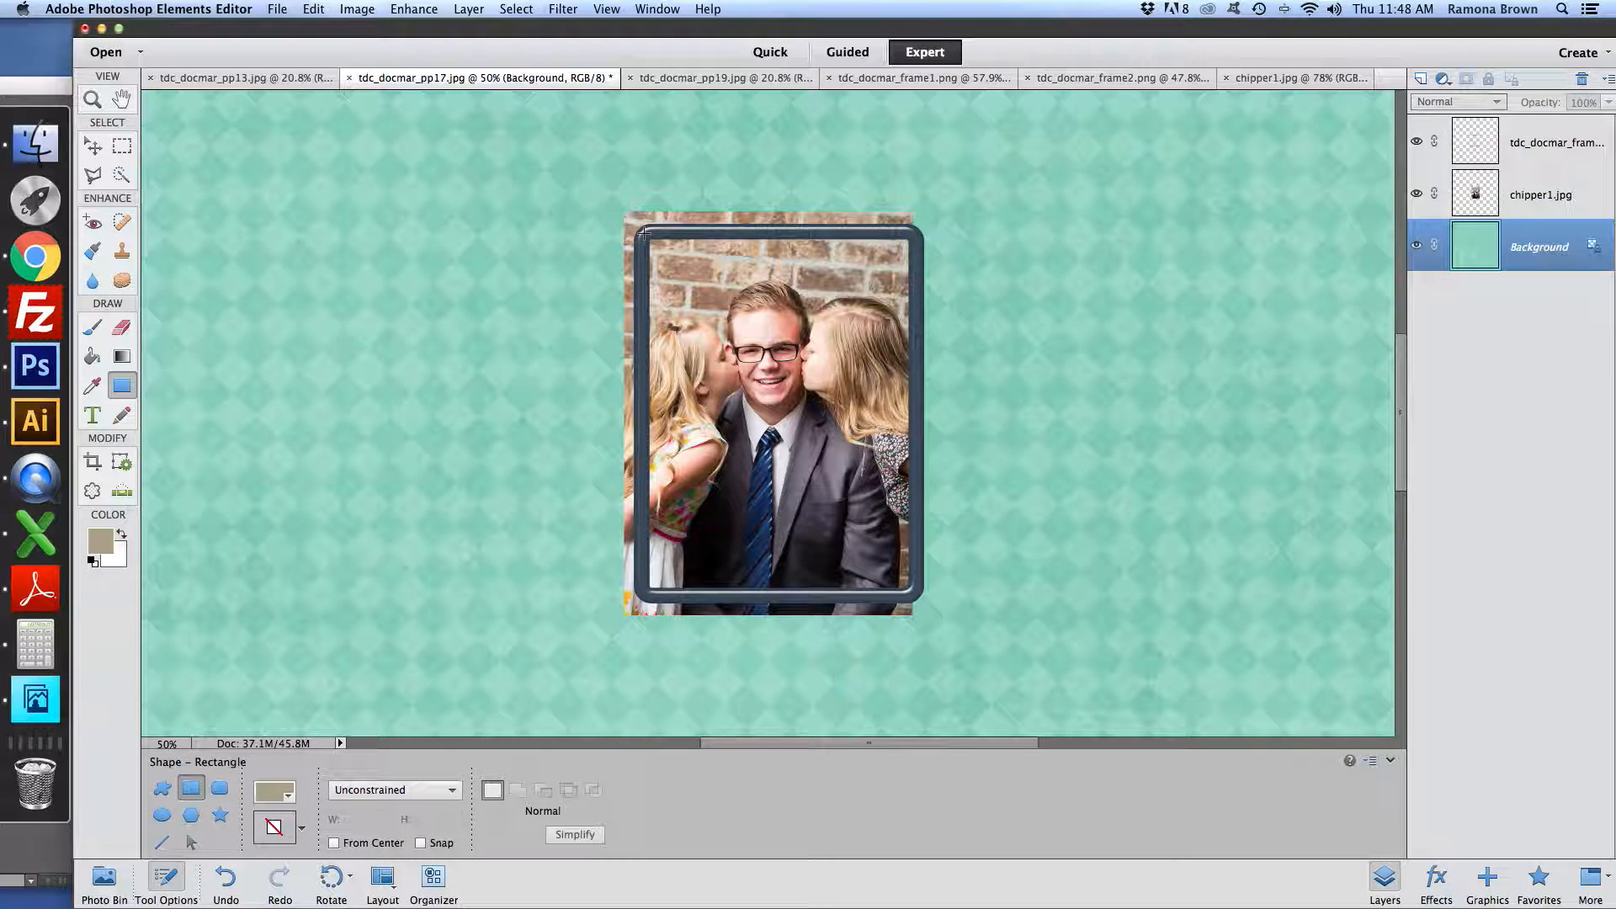
{"action": "left_click_drag", "start_coordinate": [643, 233], "coordinate": [917, 594]}
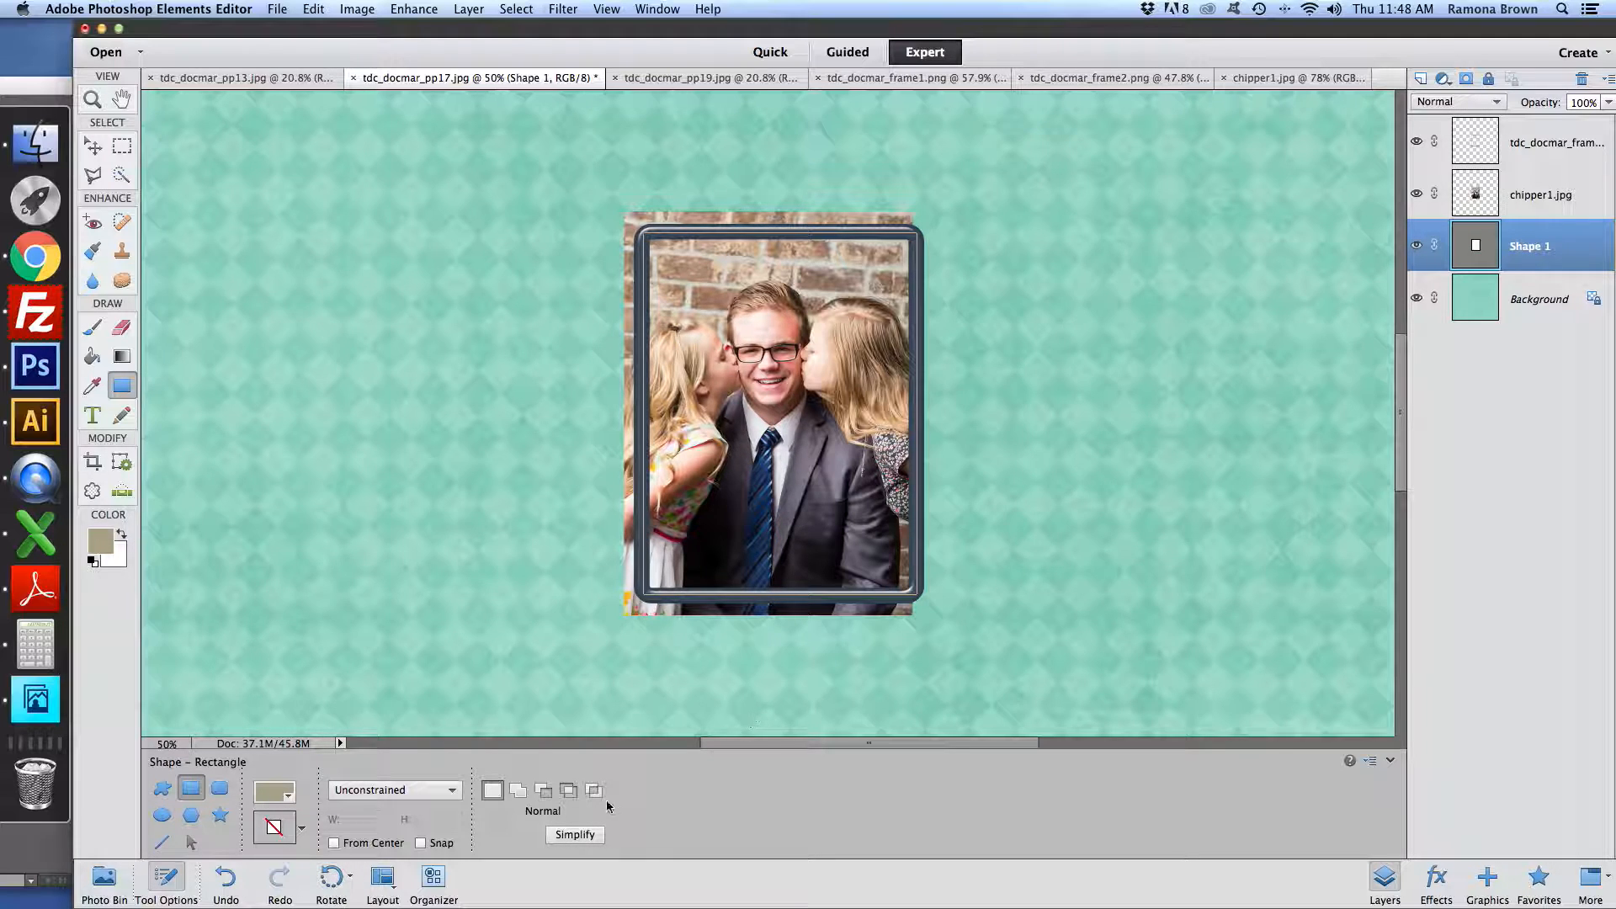
Simplify the rectangle shape and hide the chipper1.jpg photo to check the shape's fit inside the dark frame
{"action": "left_click", "coordinate": [573, 835]}
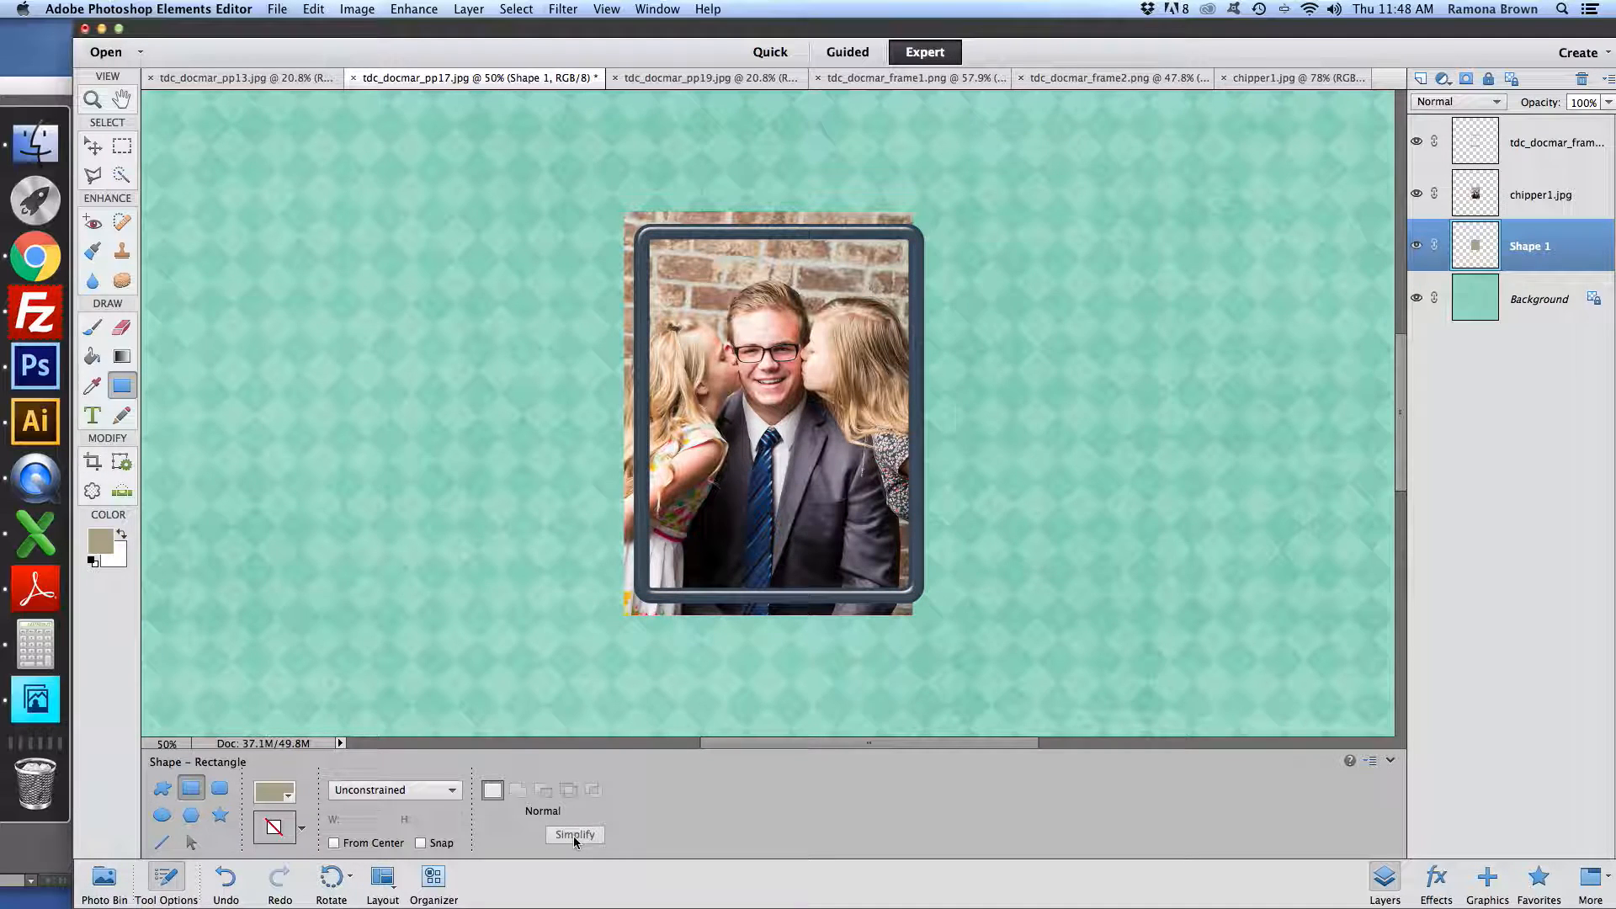
{"action": "left_click", "coordinate": [1417, 194]}
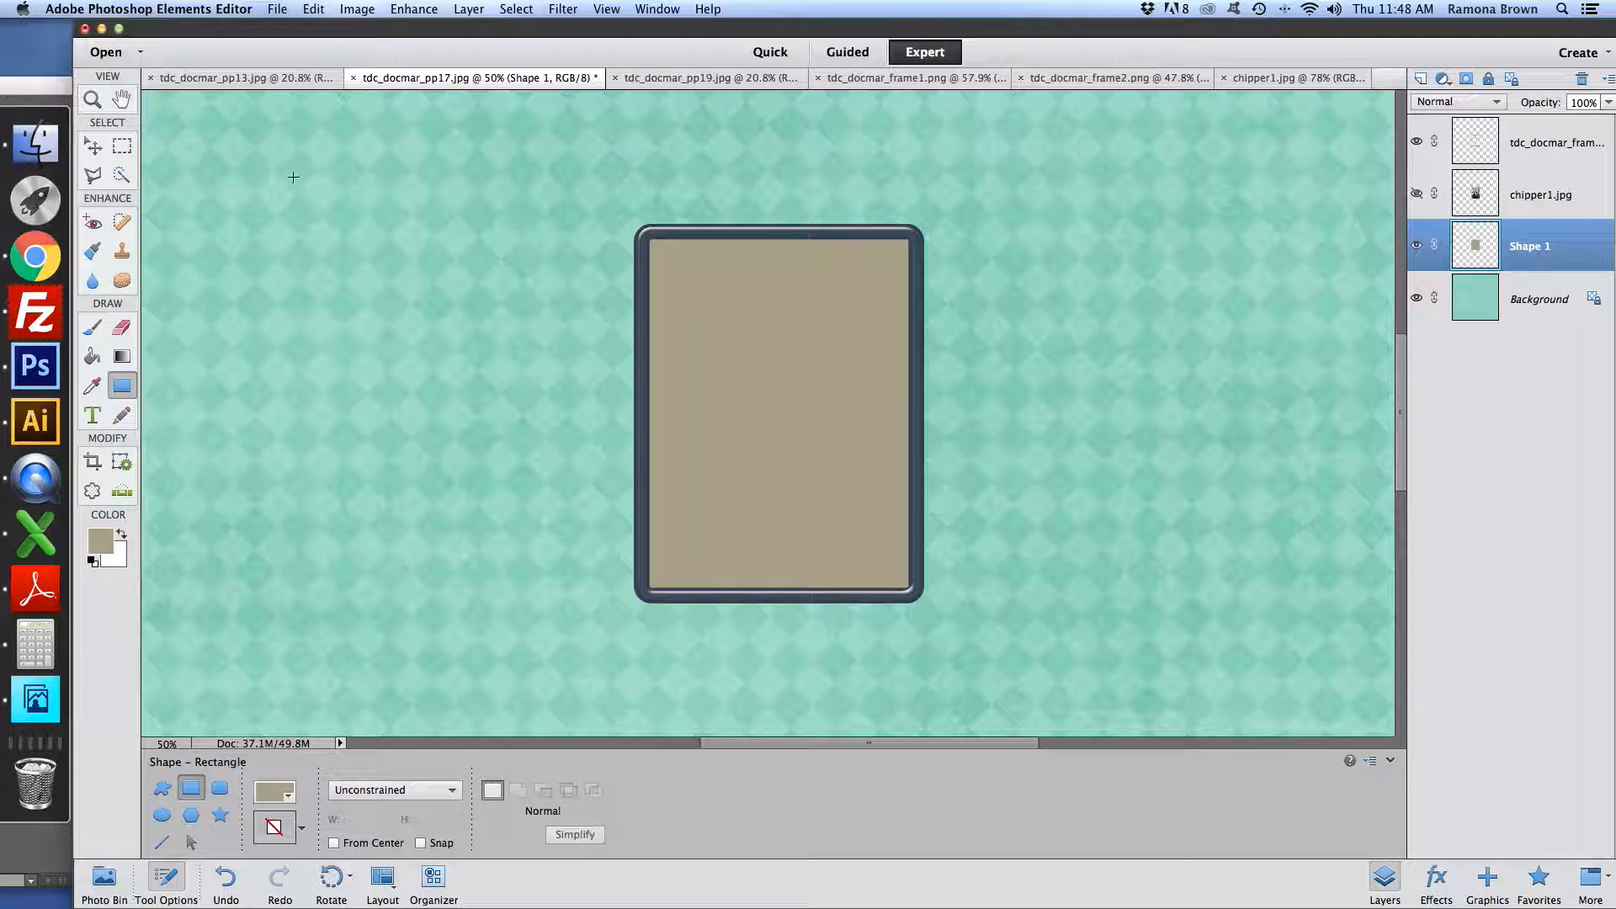
{"action": "left_click", "coordinate": [93, 146]}
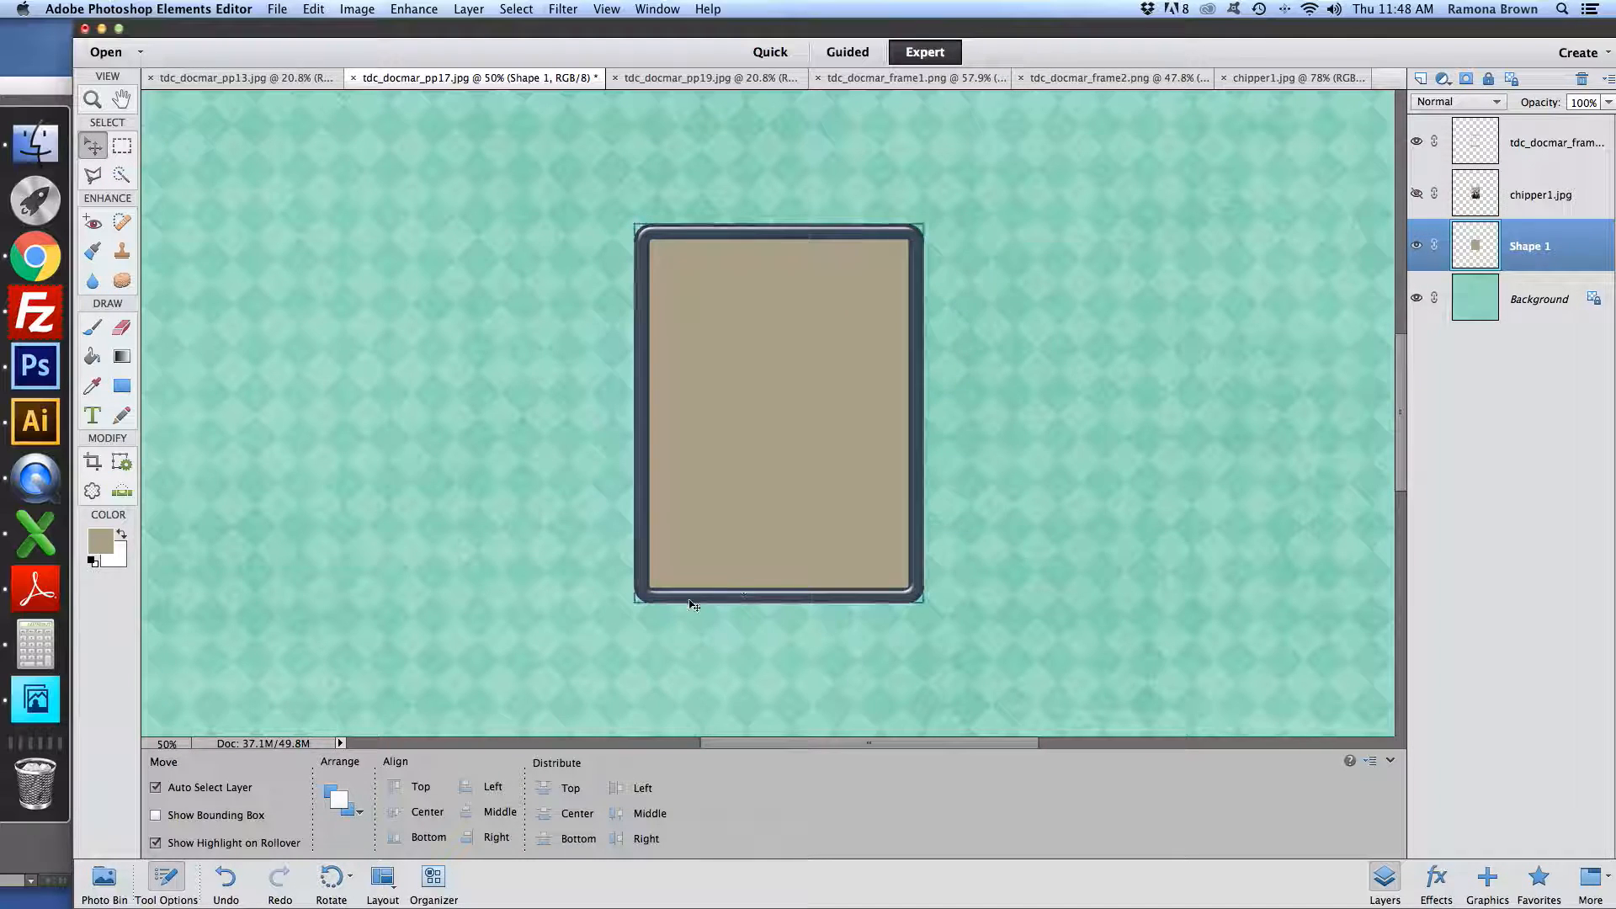
Show the chipper1.jpg photo again and clip it to the rectangle shape below it
{"action": "left_click", "coordinate": [1415, 194]}
{"action": "left_click", "coordinate": [1530, 199]}
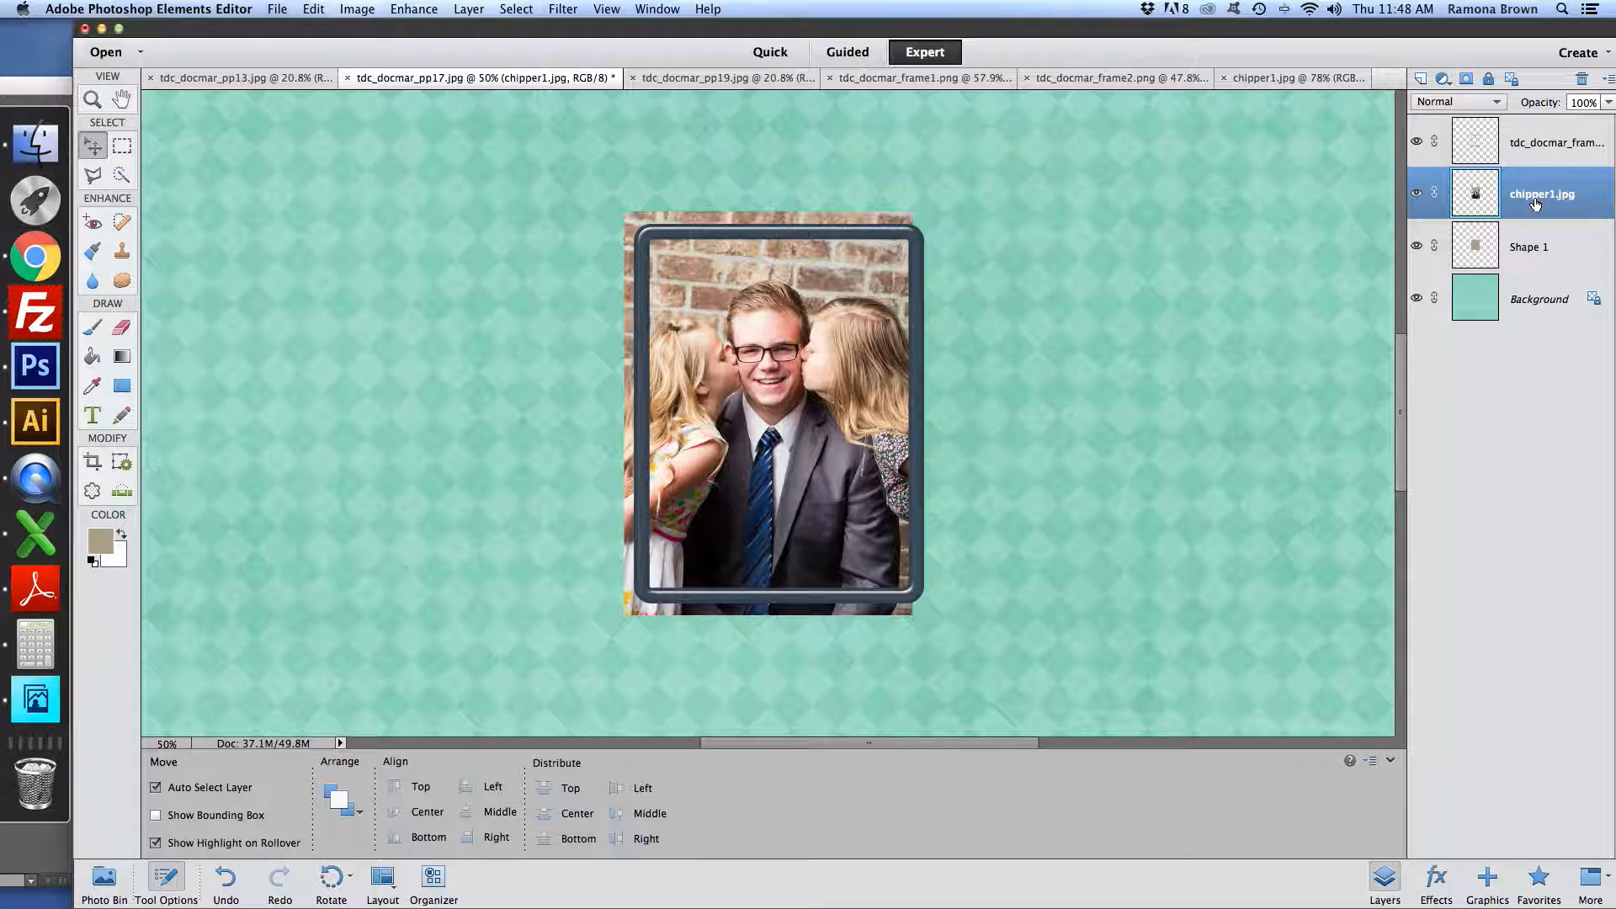
{"action": "key", "text": "super+g"}
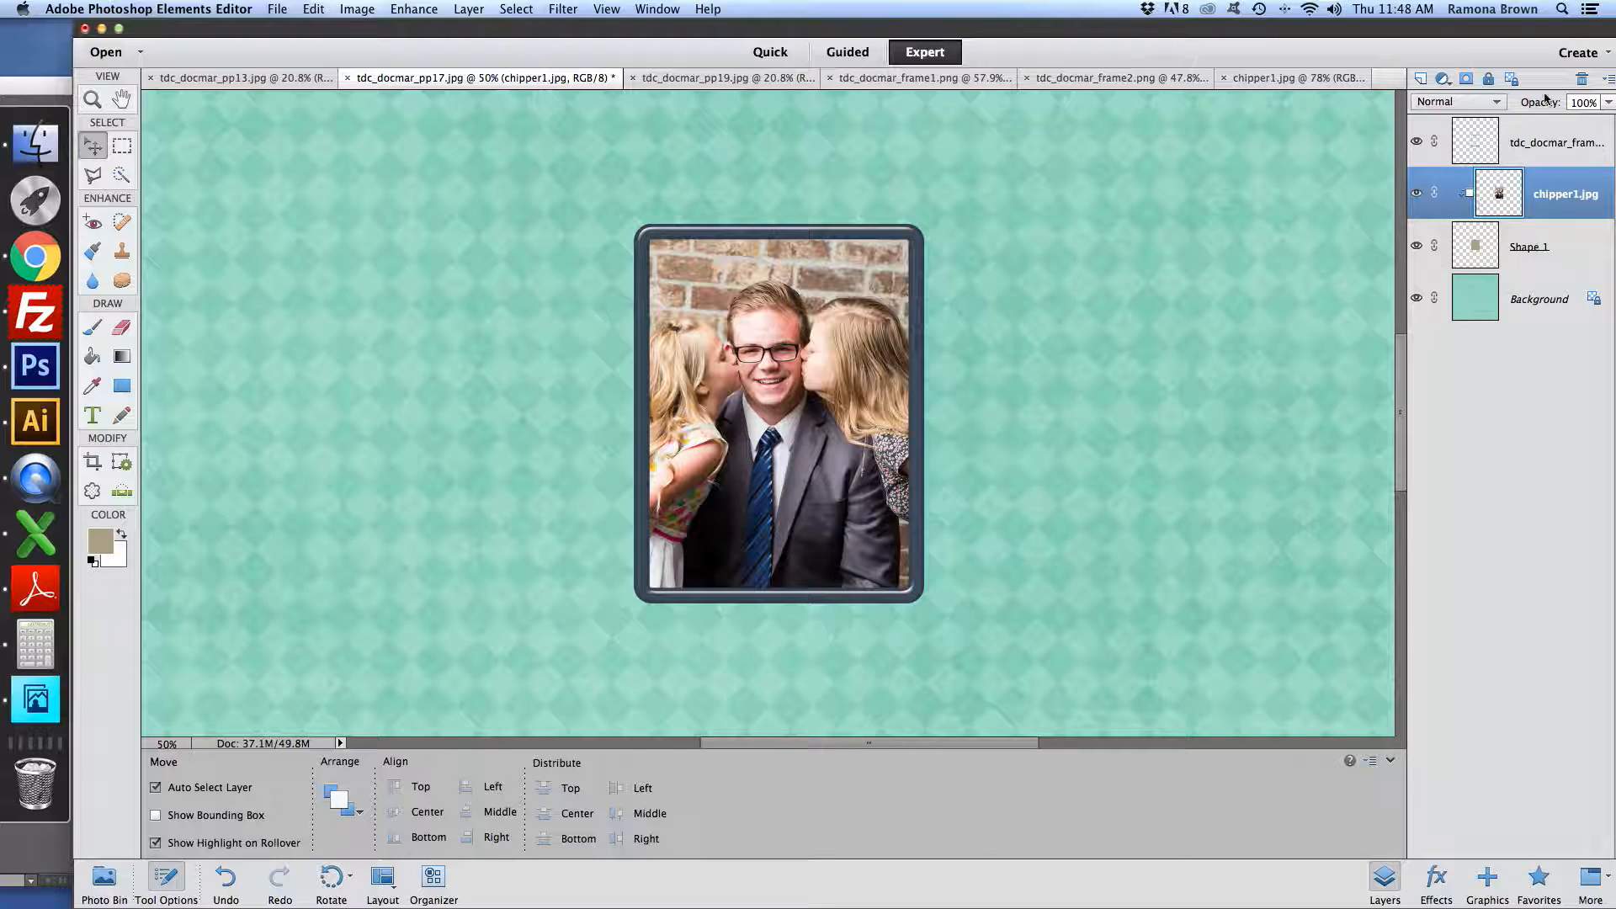
Link the Shape 1, chipper1.jpg and dark frame layers together
{"action": "left_click", "coordinate": [1570, 248]}
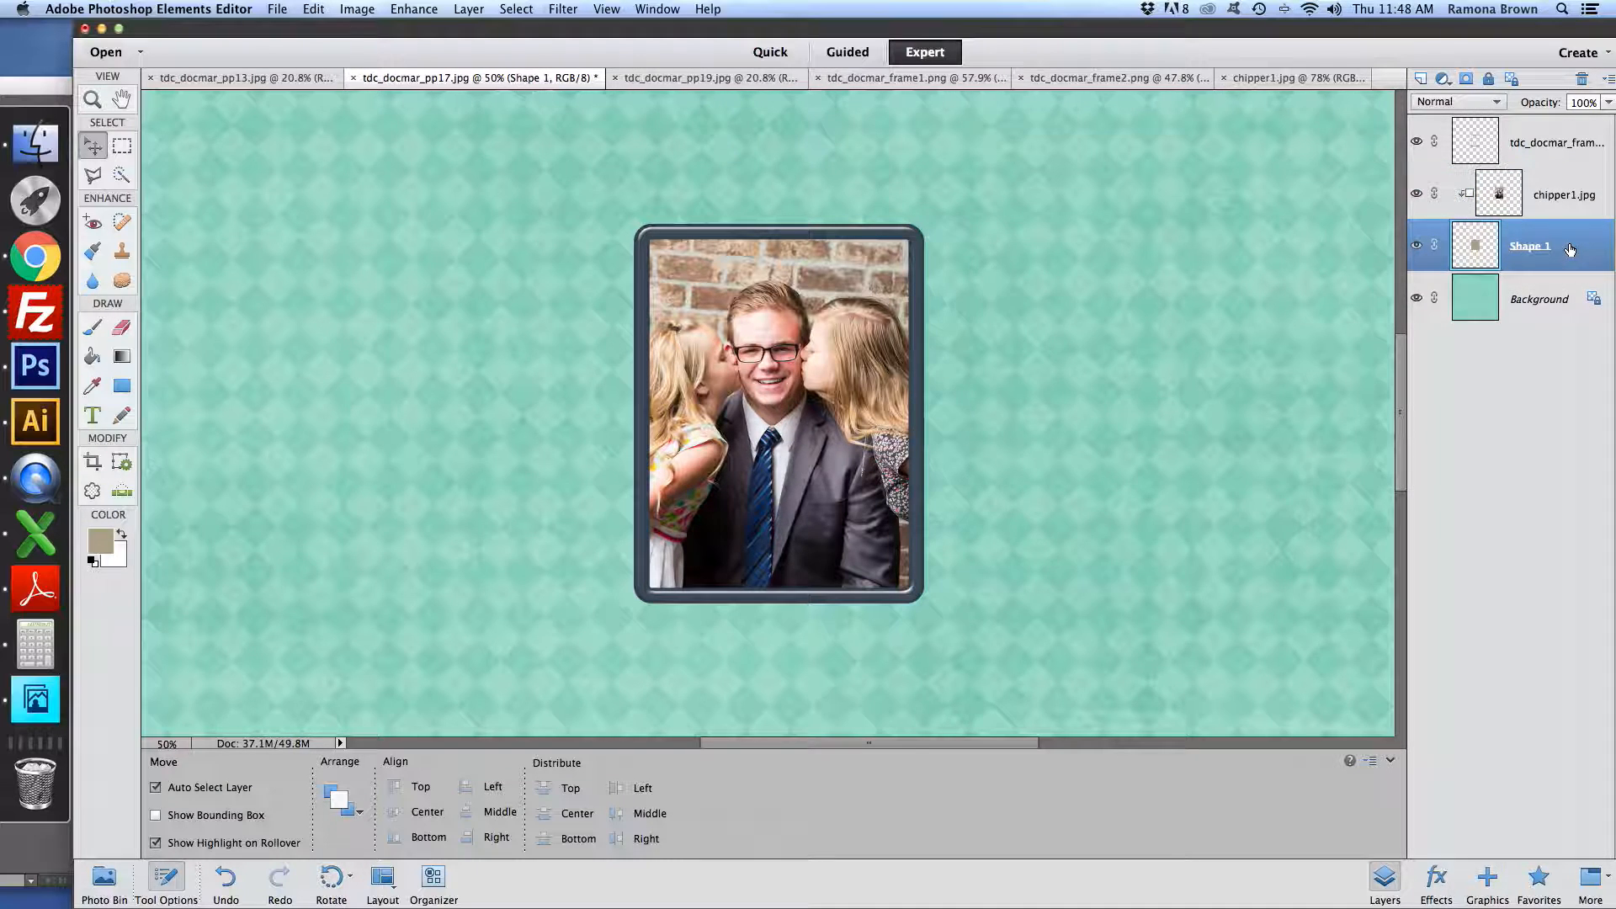
{"action": "left_click", "coordinate": [1547, 143], "text": "shift"}
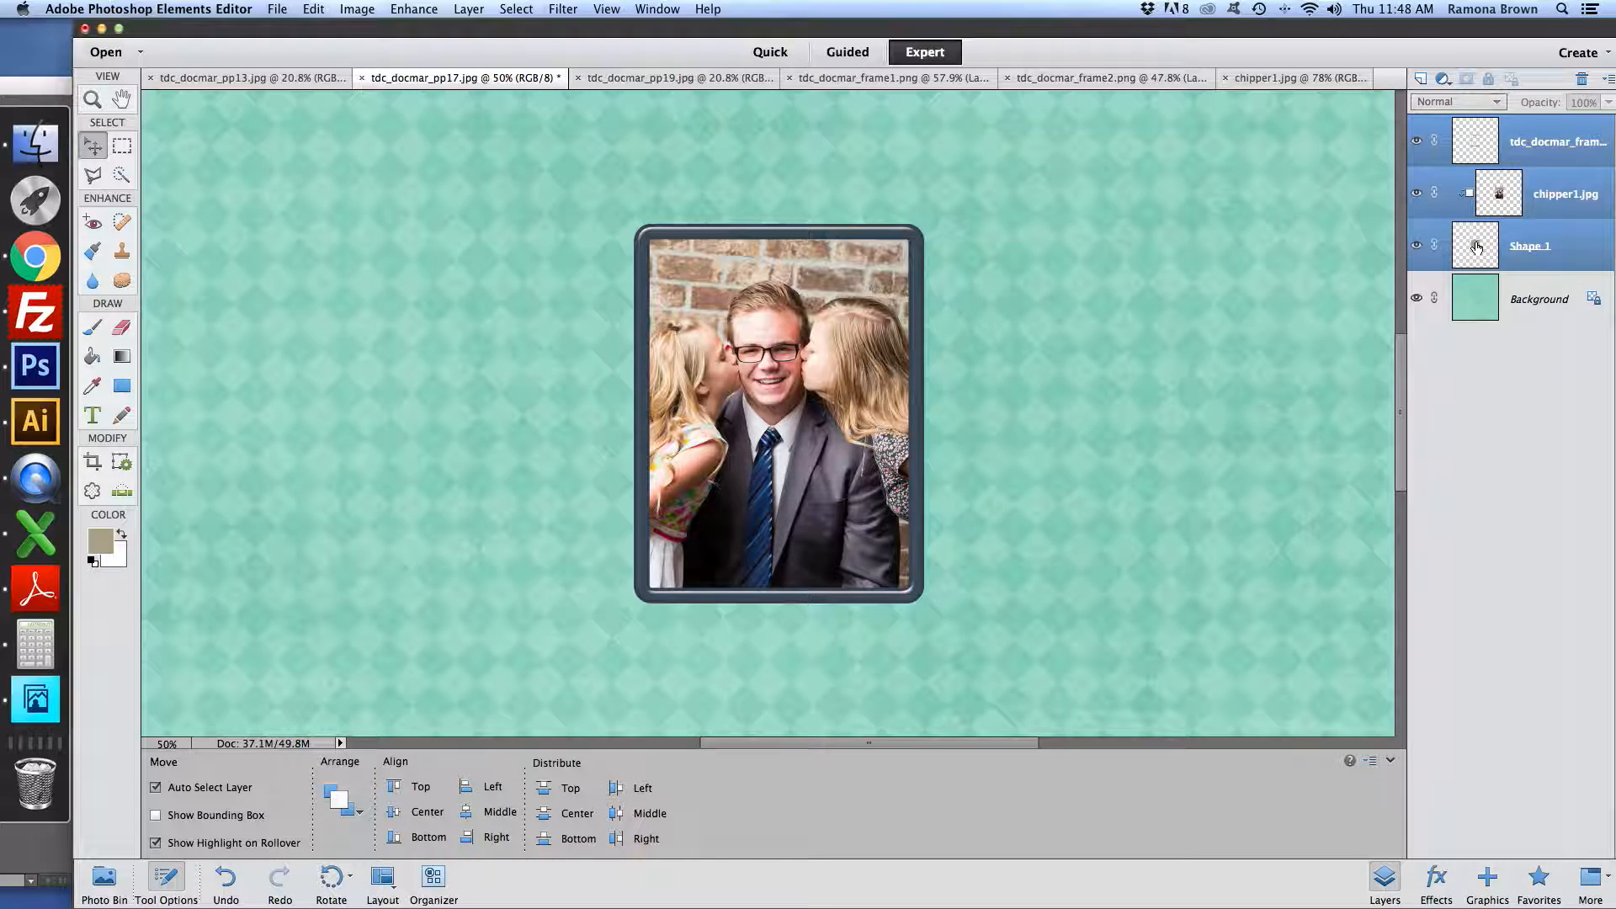
{"action": "left_click", "coordinate": [1435, 195]}
Move the linked framed photo to the right of the paper's center
{"action": "key", "text": "super+minus"}
{"action": "key", "text": "super+minus"}
{"action": "key", "text": "super+minus"}
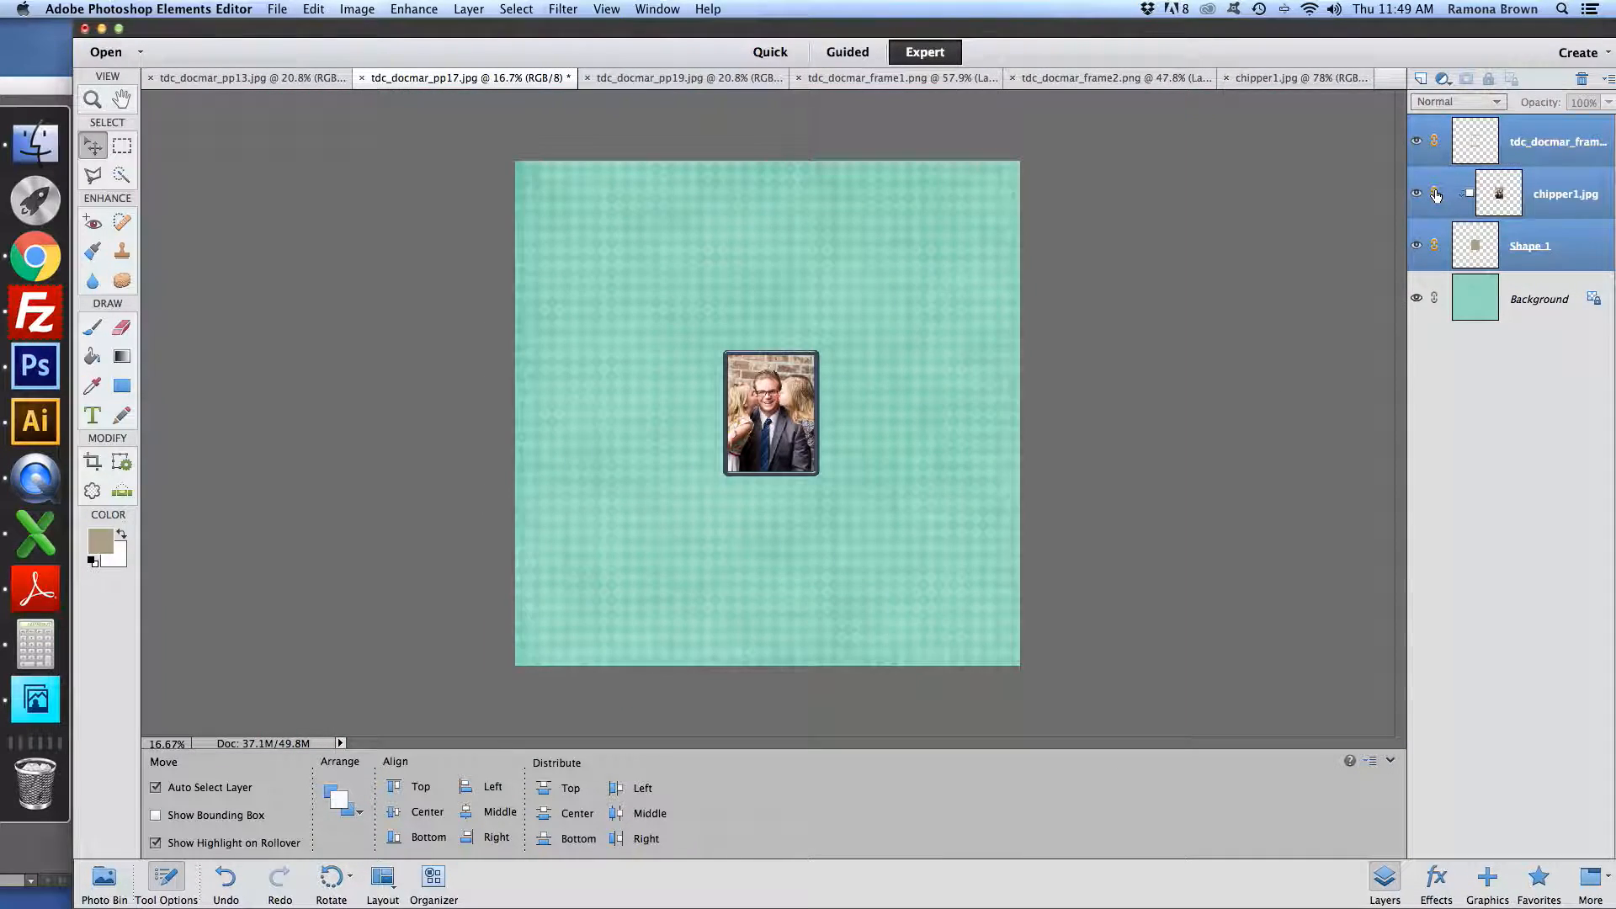
{"action": "left_click_drag", "start_coordinate": [792, 438], "coordinate": [873, 430]}
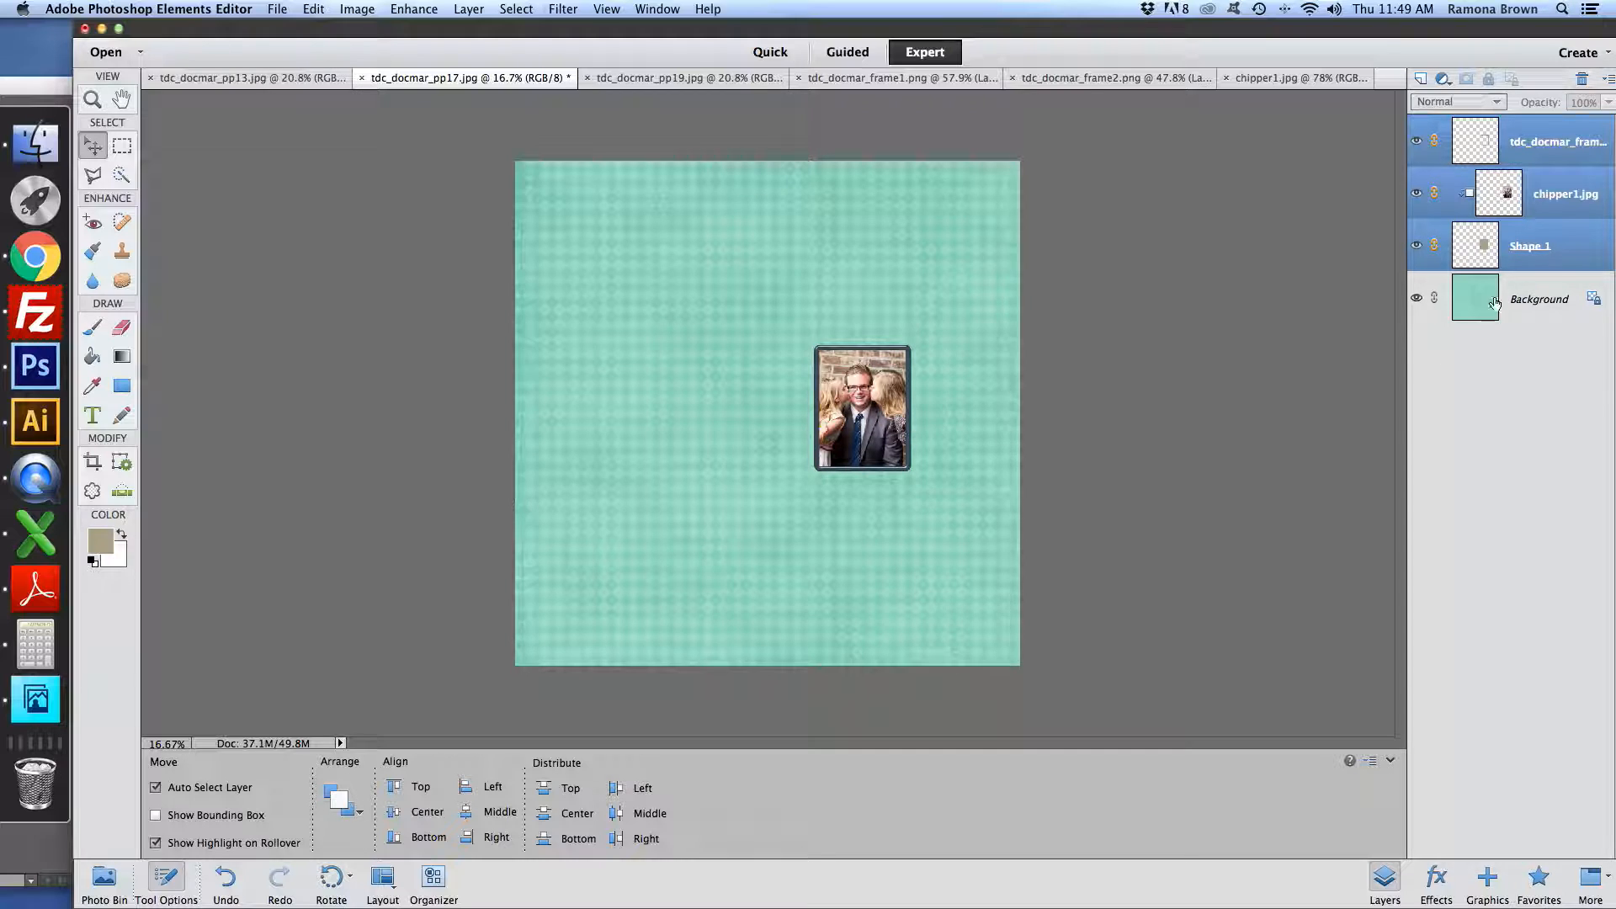
Choose the second style in the open layer styles set and move the linked framed photo back near the paper's center
{"action": "left_click", "coordinate": [1454, 886]}
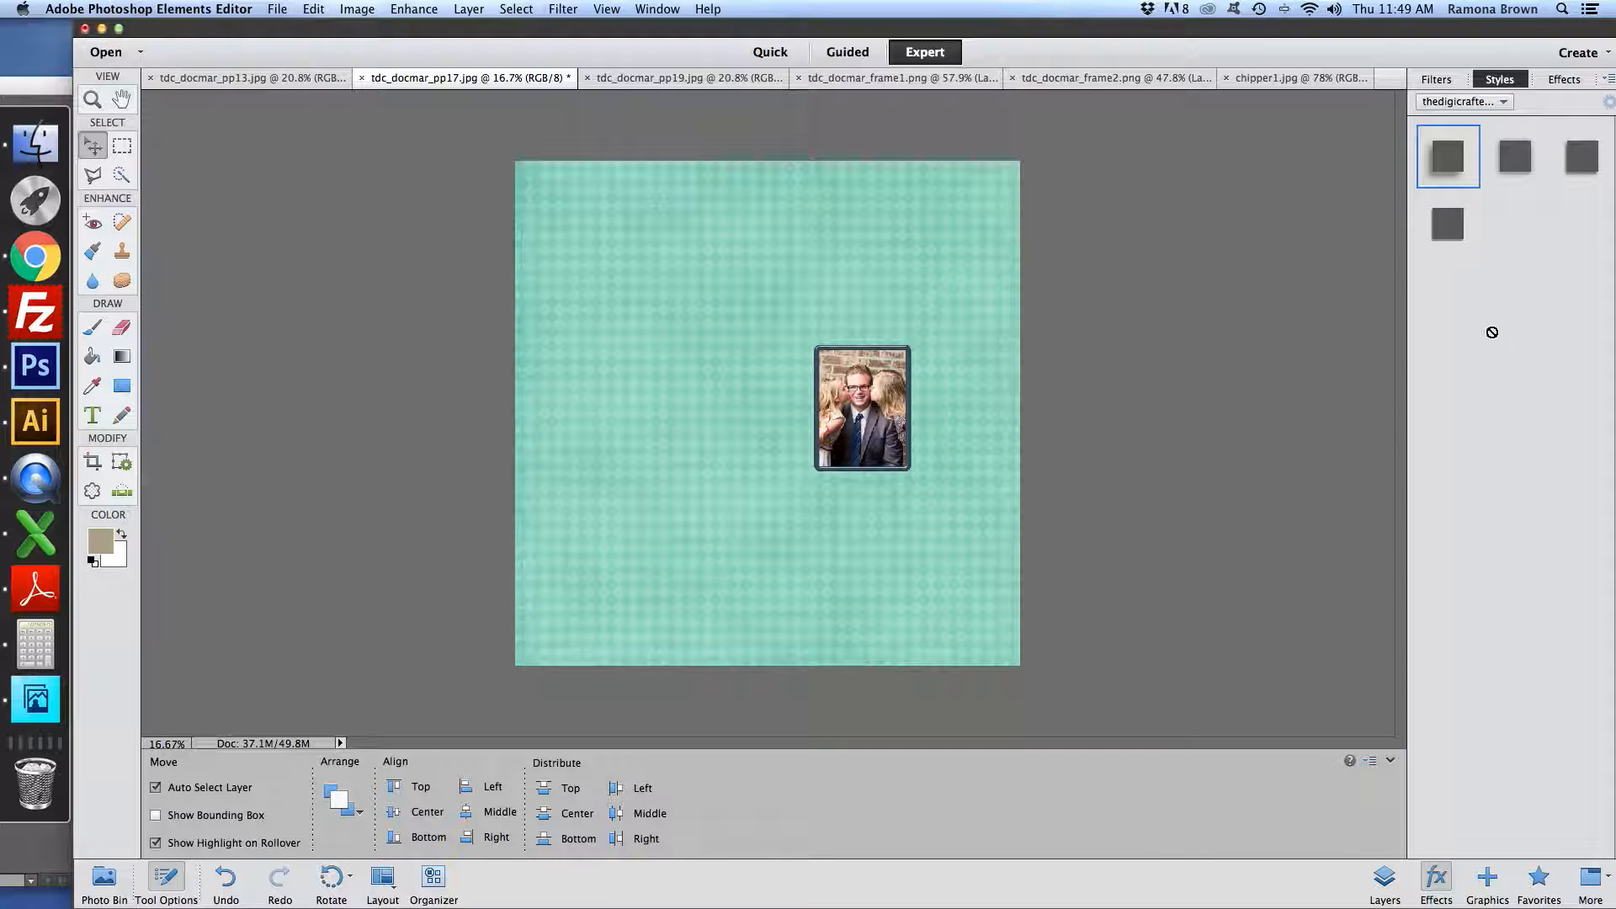
{"action": "left_click", "coordinate": [1516, 170]}
{"action": "left_click_drag", "start_coordinate": [886, 426], "coordinate": [803, 419]}
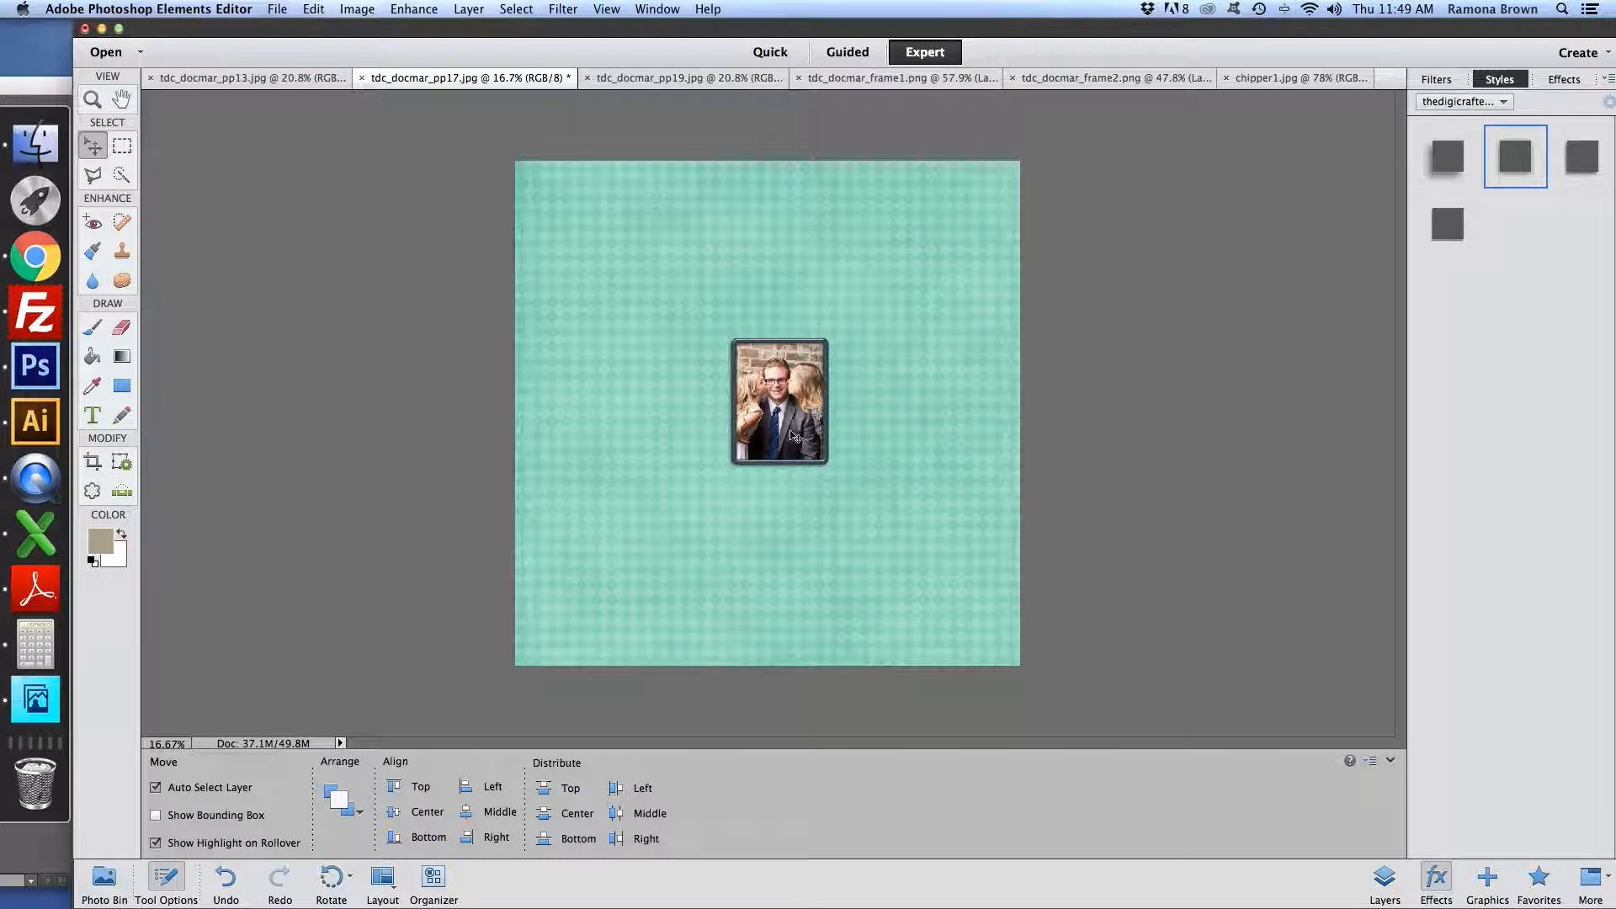